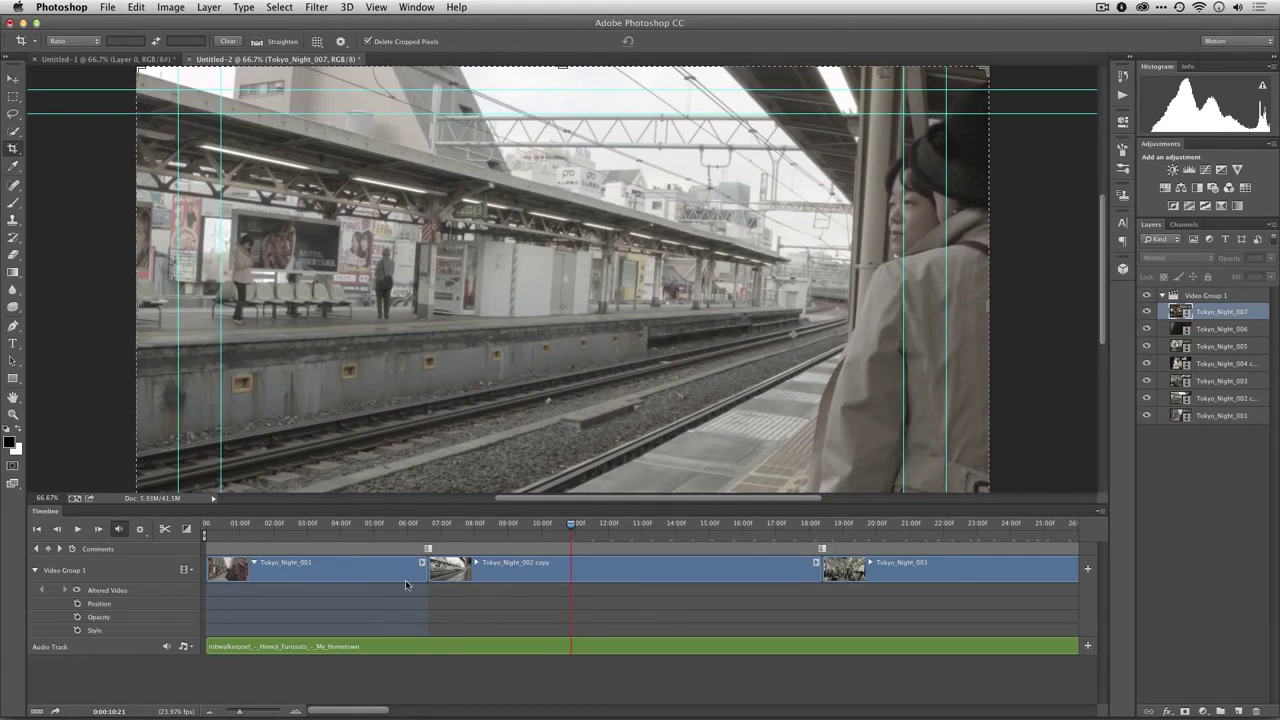
Save the edit as Tokyo_Rough_Edit.psd in Photoshop format with maximum compatibility.
left_click(111, 8)
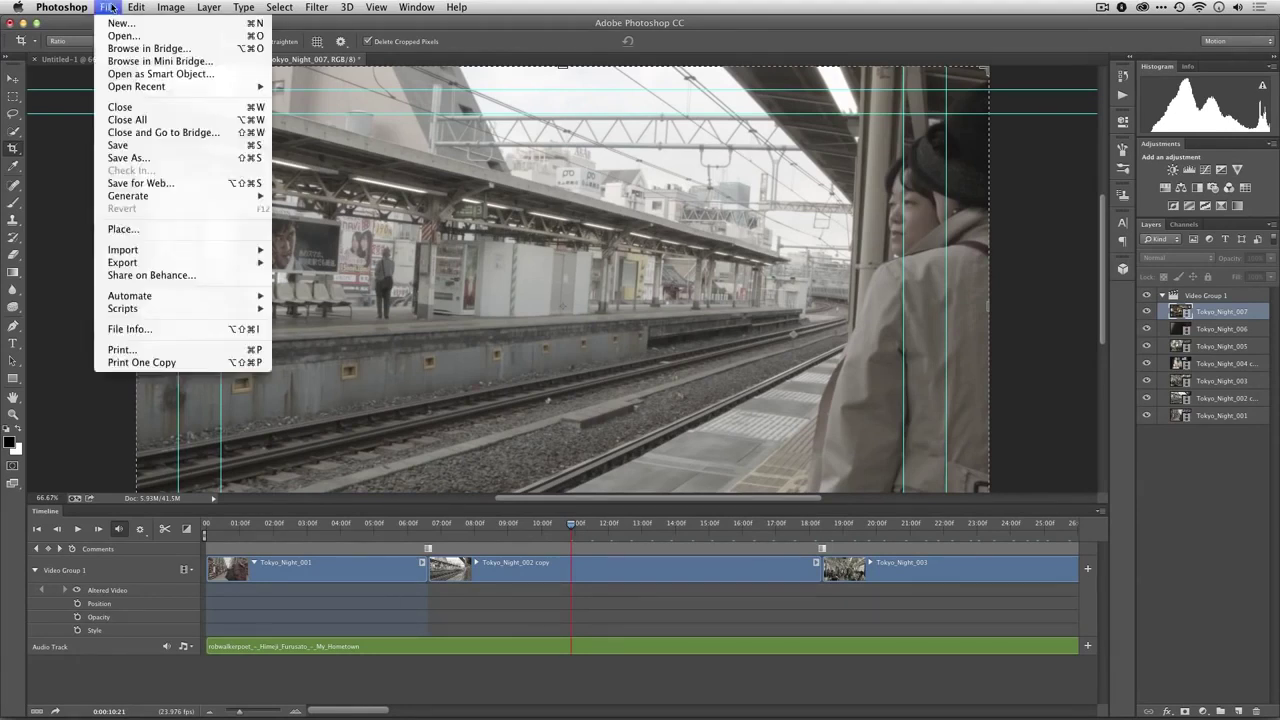
left_click(130, 149)
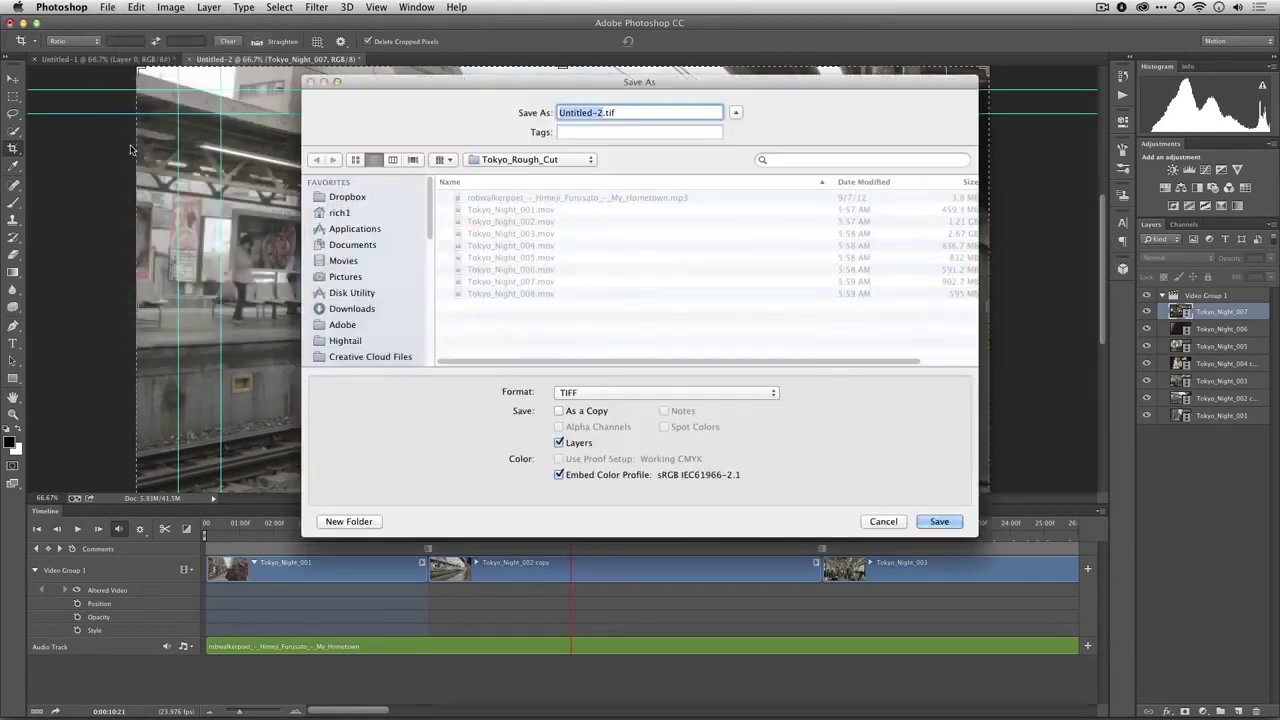
left_click(664, 396)
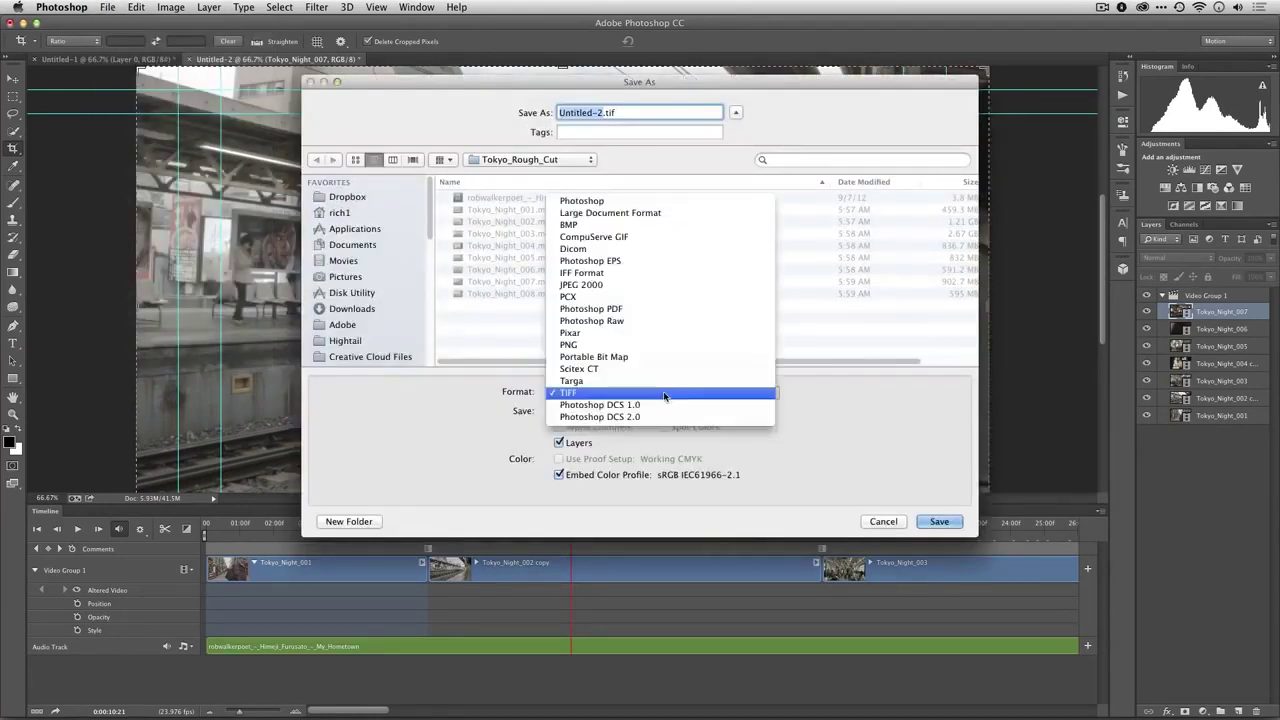
left_click(657, 202)
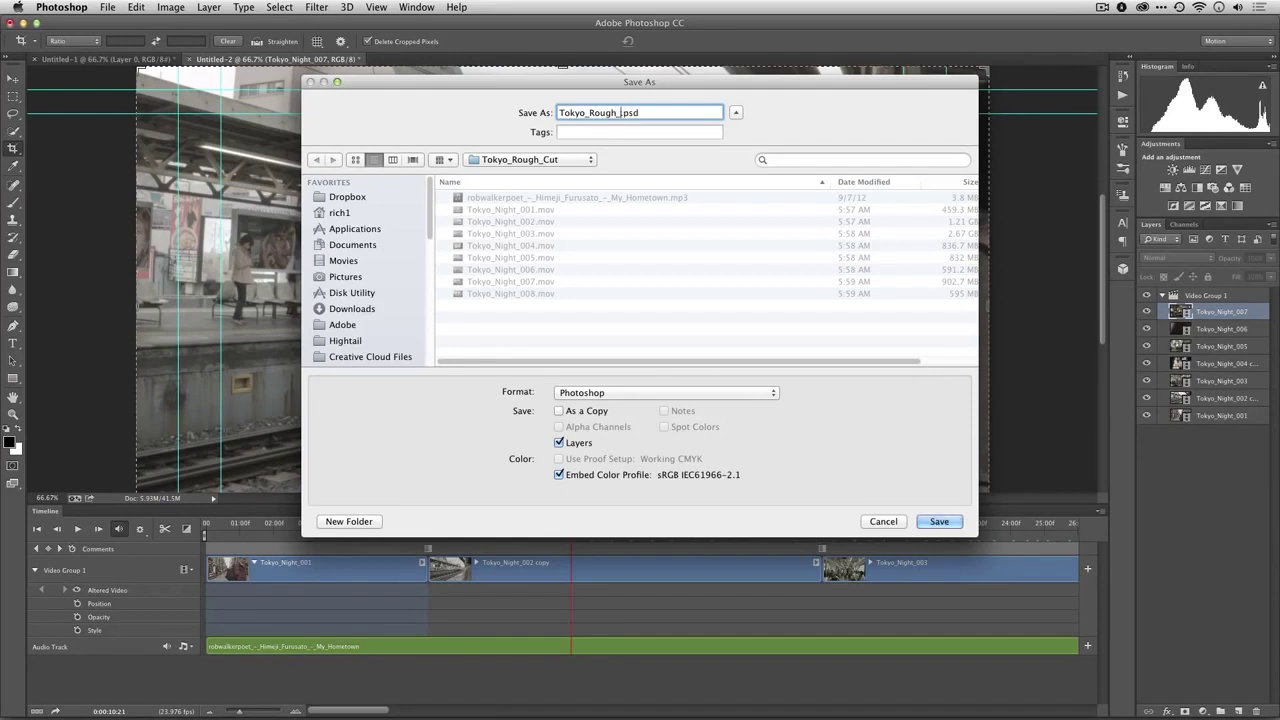
key("Return")
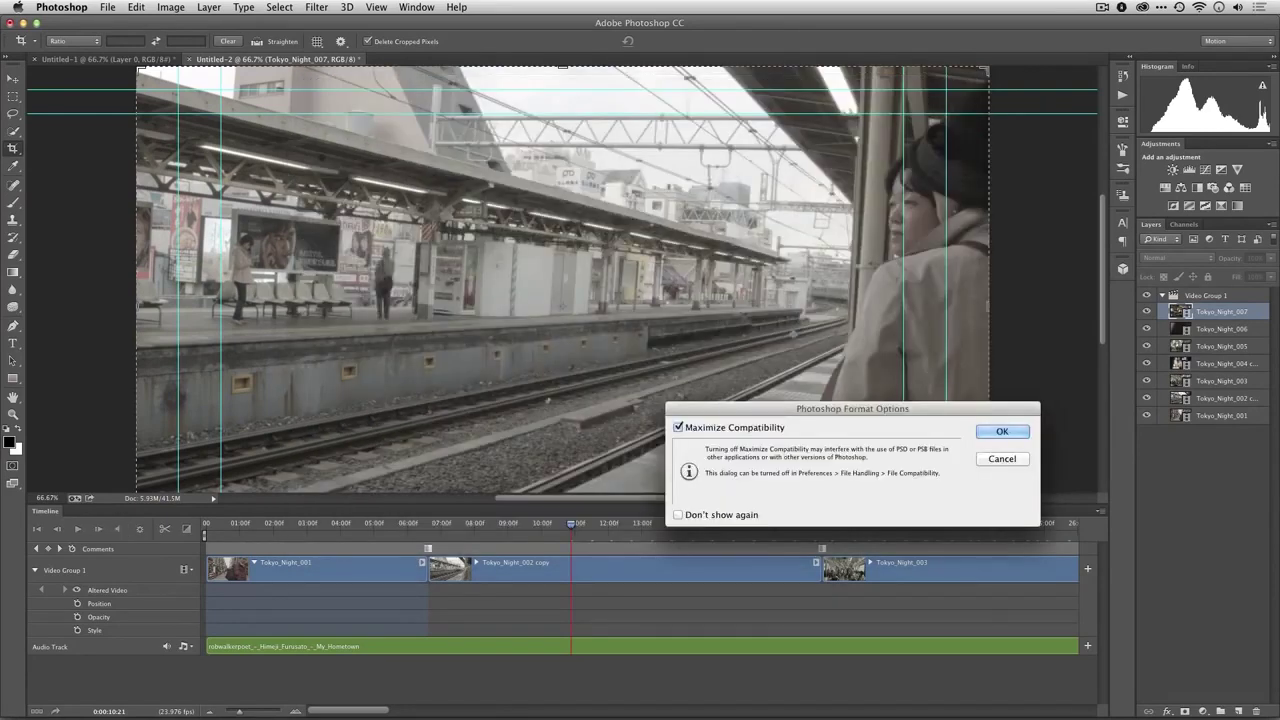
left_click(1021, 431)
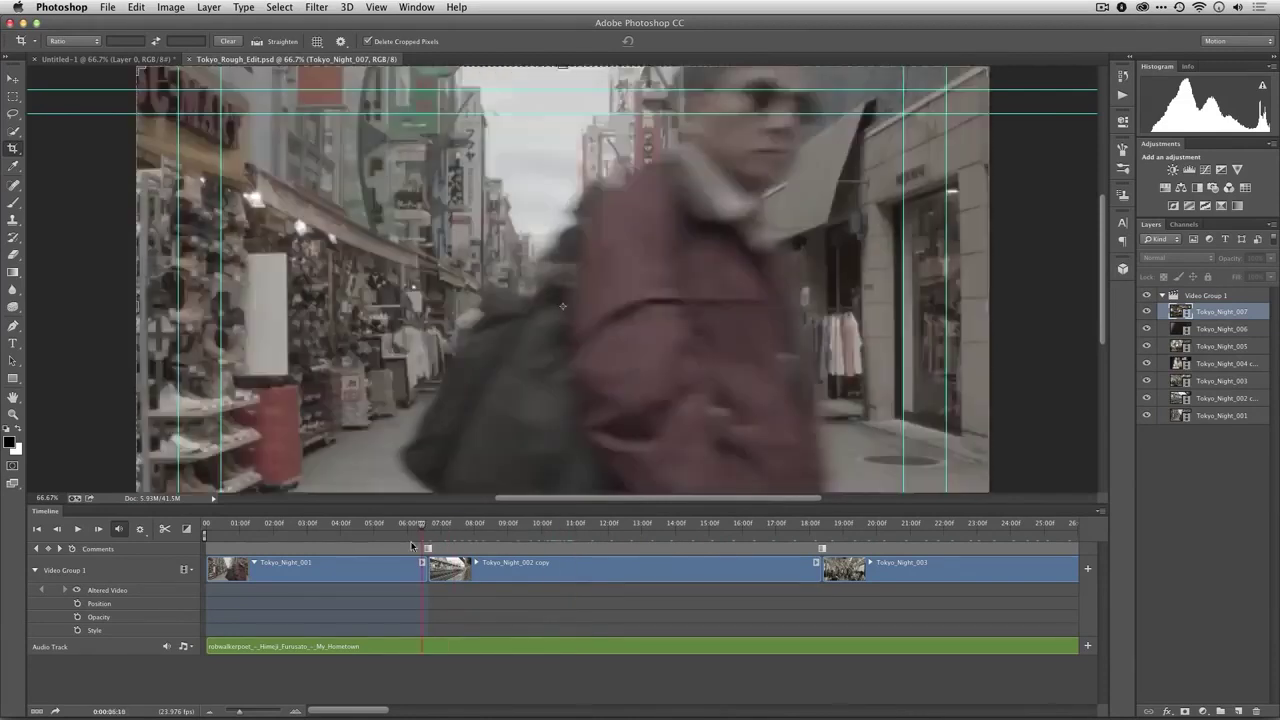
Return the playhead near the start, collapse Video Group 1, and zoom the timeline out.
mouse_move(572, 527)
left_mouse_down()
mouse_move(262, 527)
mouse_move(309, 561)
mouse_move(192, 555)
left_mouse_up()
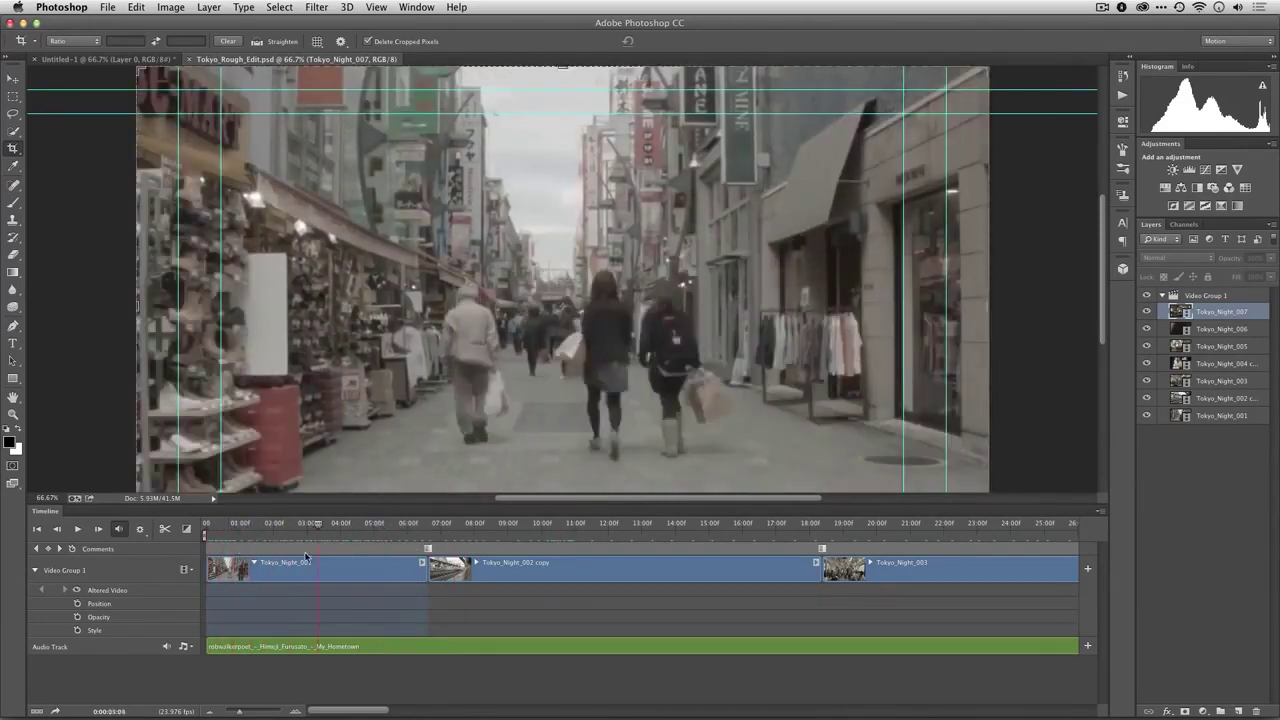
left_click(36, 570)
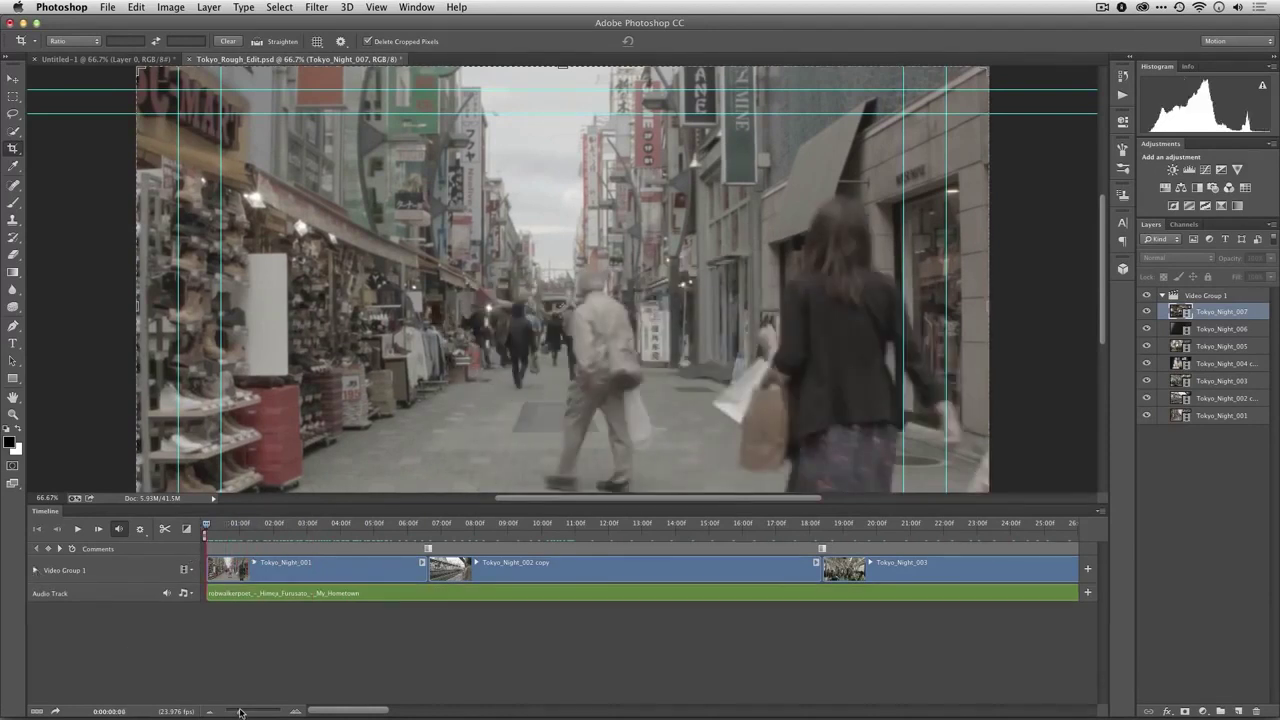
left_click_drag(238, 713, 234, 713)
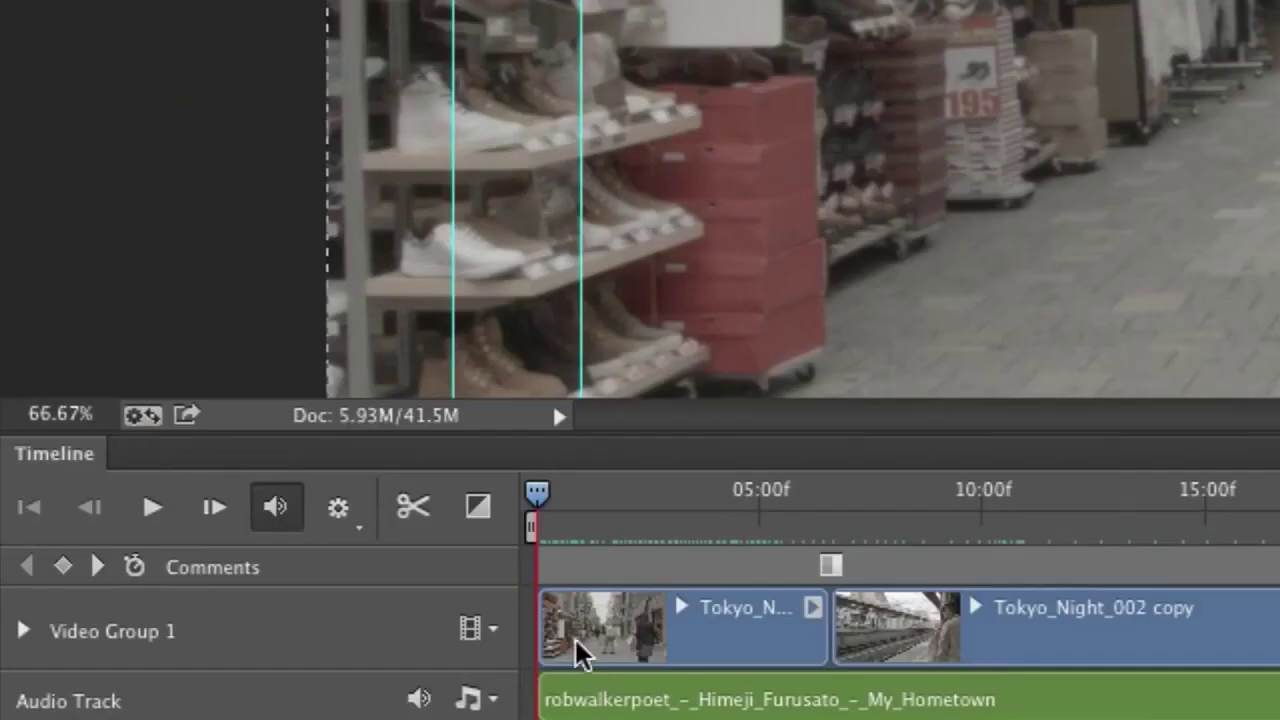
Give Tokyo_Night_001 a Fade With Black fade-in lengthened to 01:17, and preview it.
left_click(479, 512)
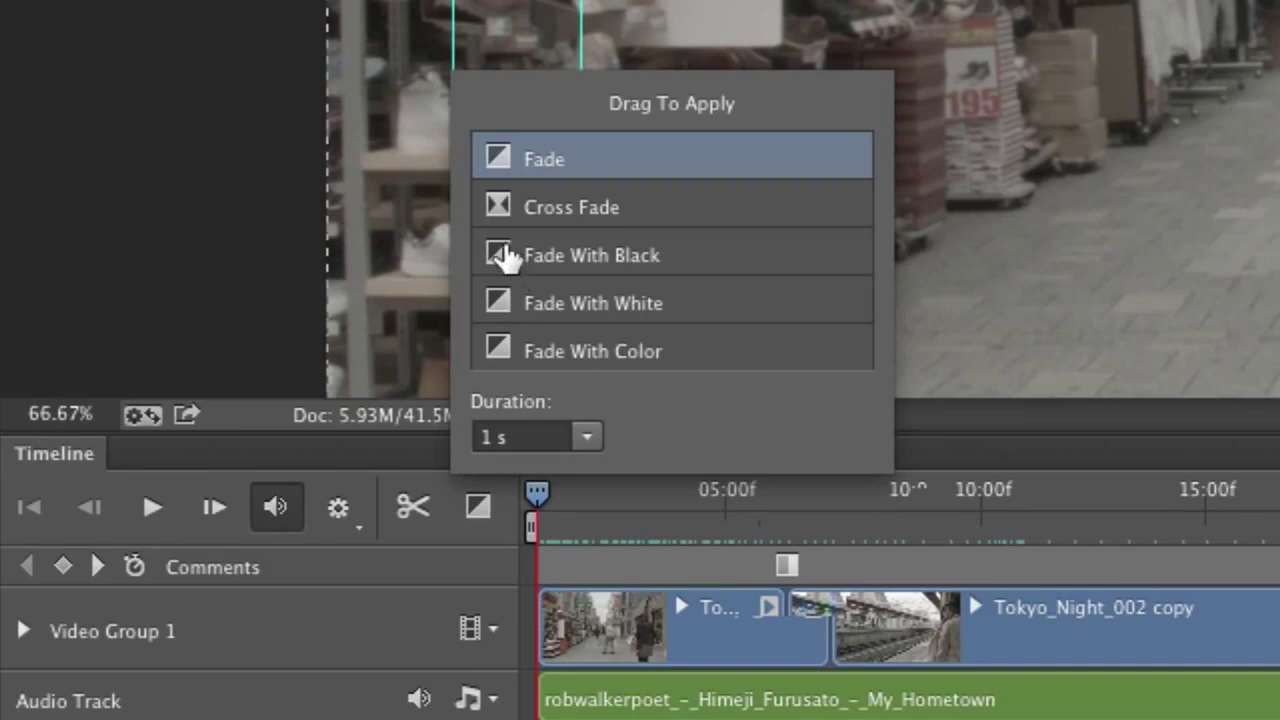
left_click_drag(503, 257, 568, 650)
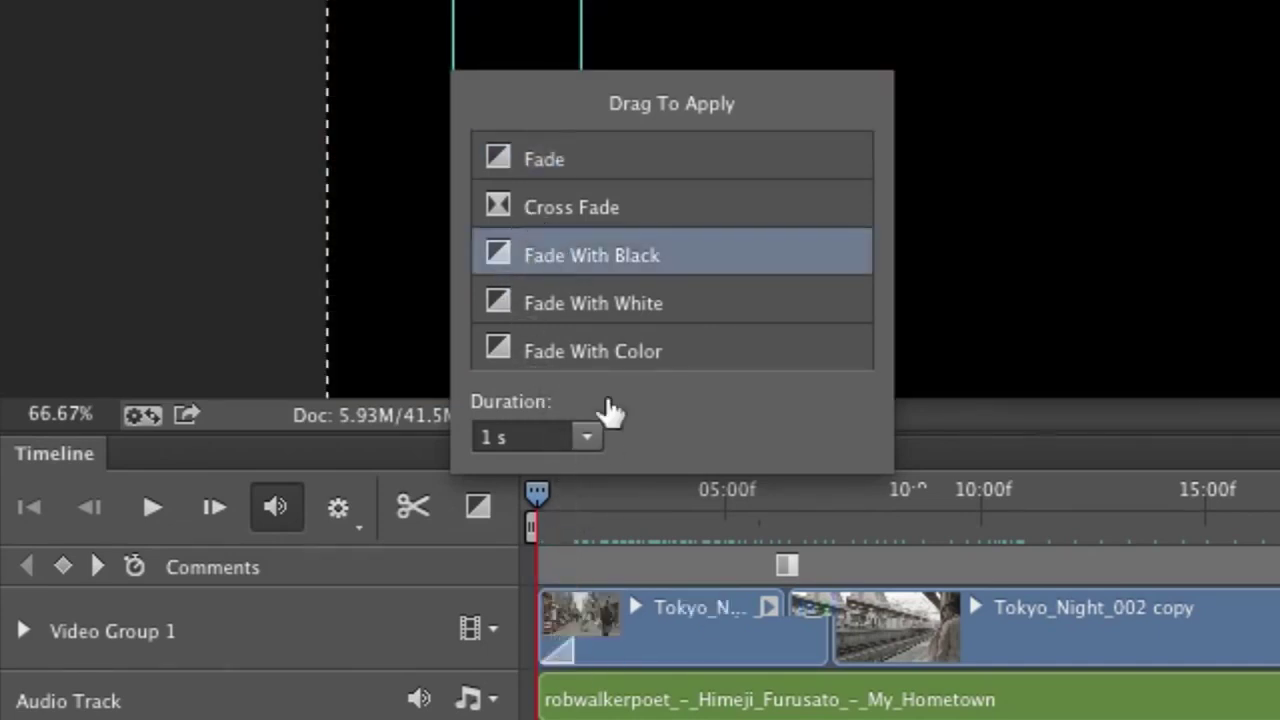
key("Escape")
key("space")
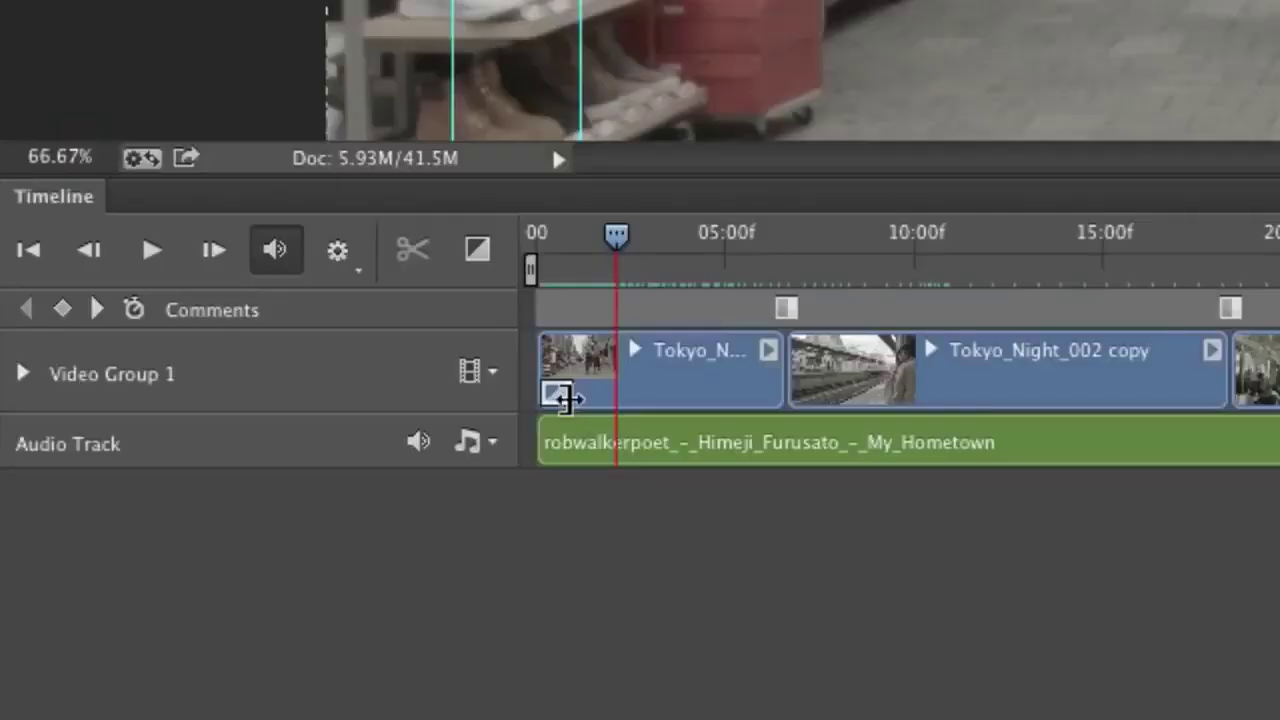
left_click_drag(565, 398, 626, 404)
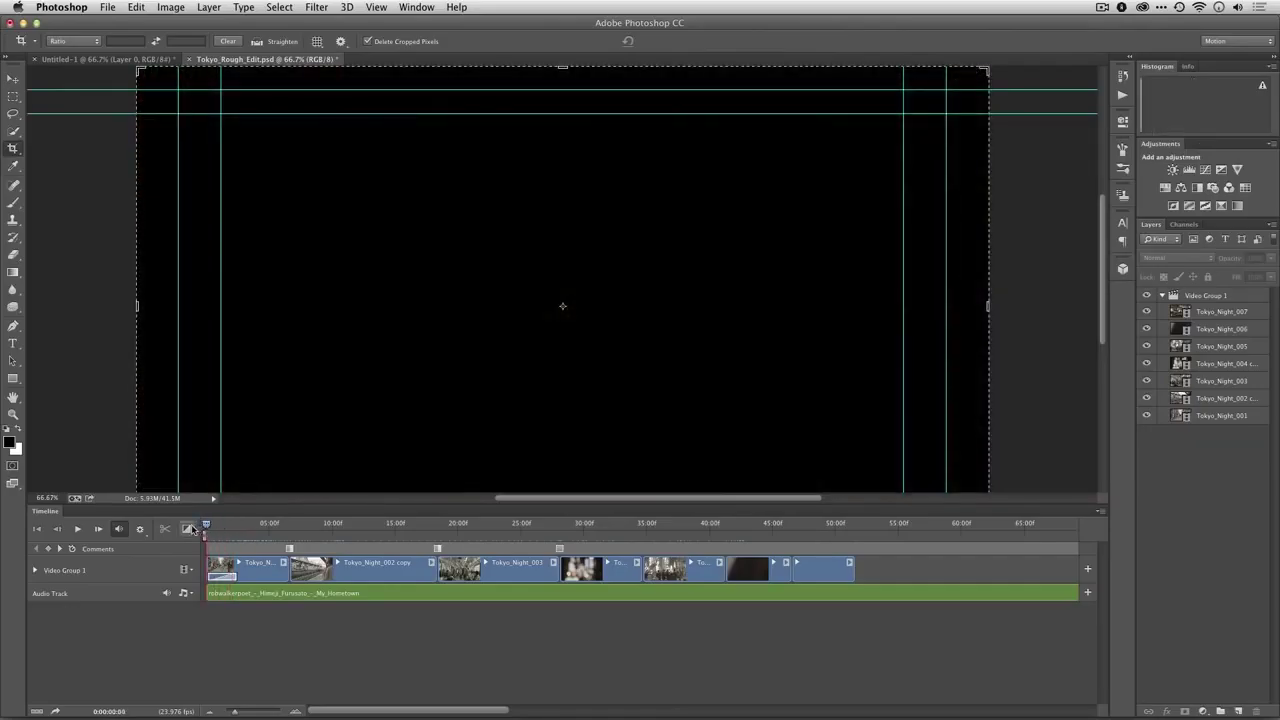
key("space")
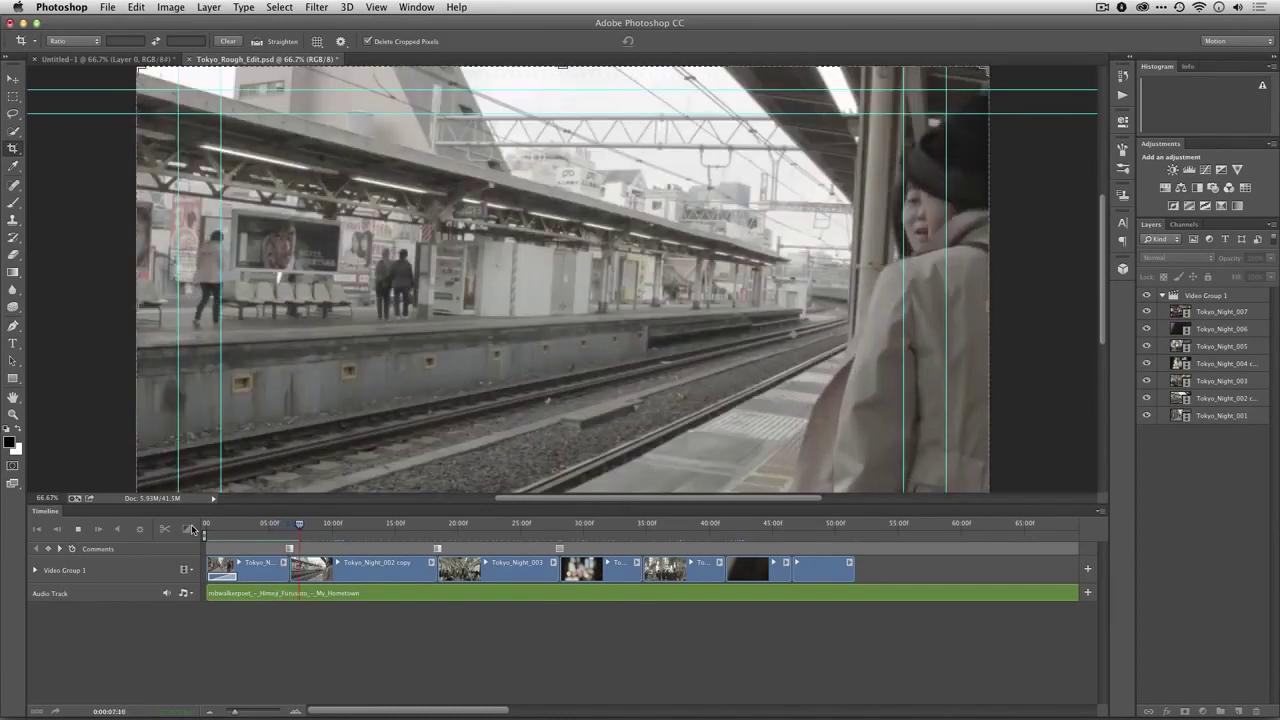
Drop a Cross Fade between Tokyo_Night_001 and Tokyo_Night_002 copy and scrub through it.
key("space")
left_click_drag(300, 525, 287, 527)
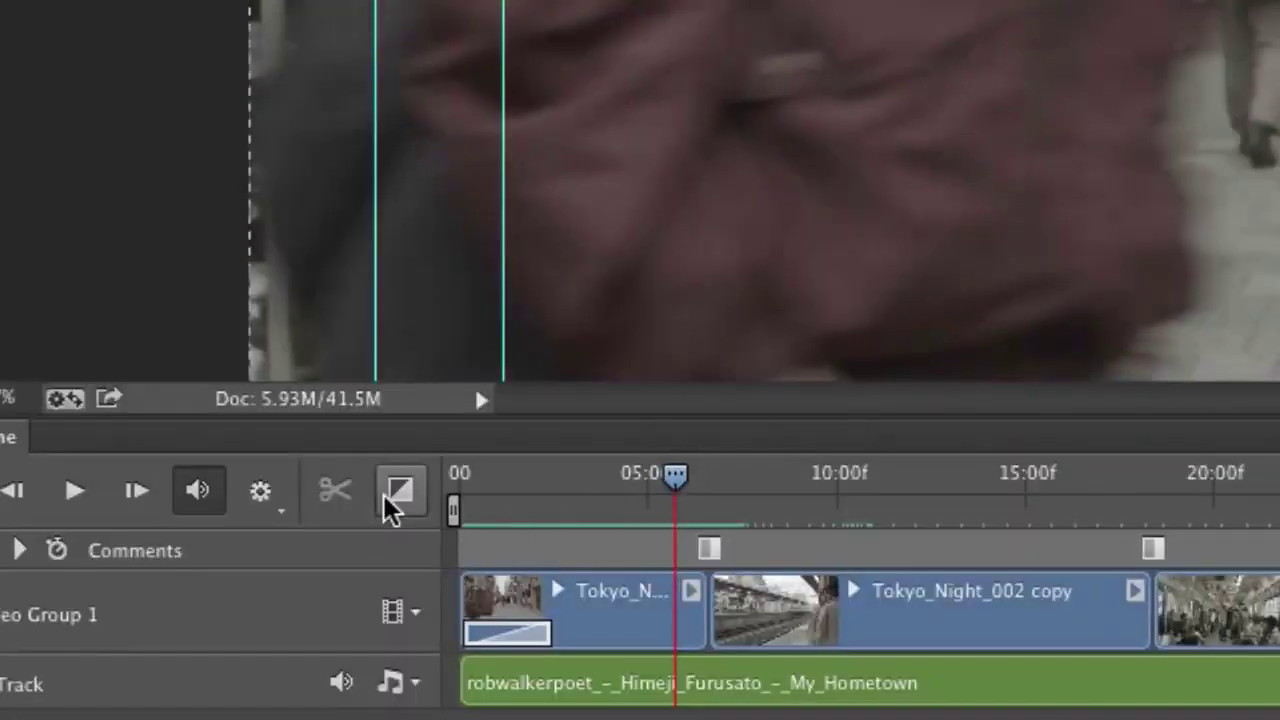
left_click(186, 529)
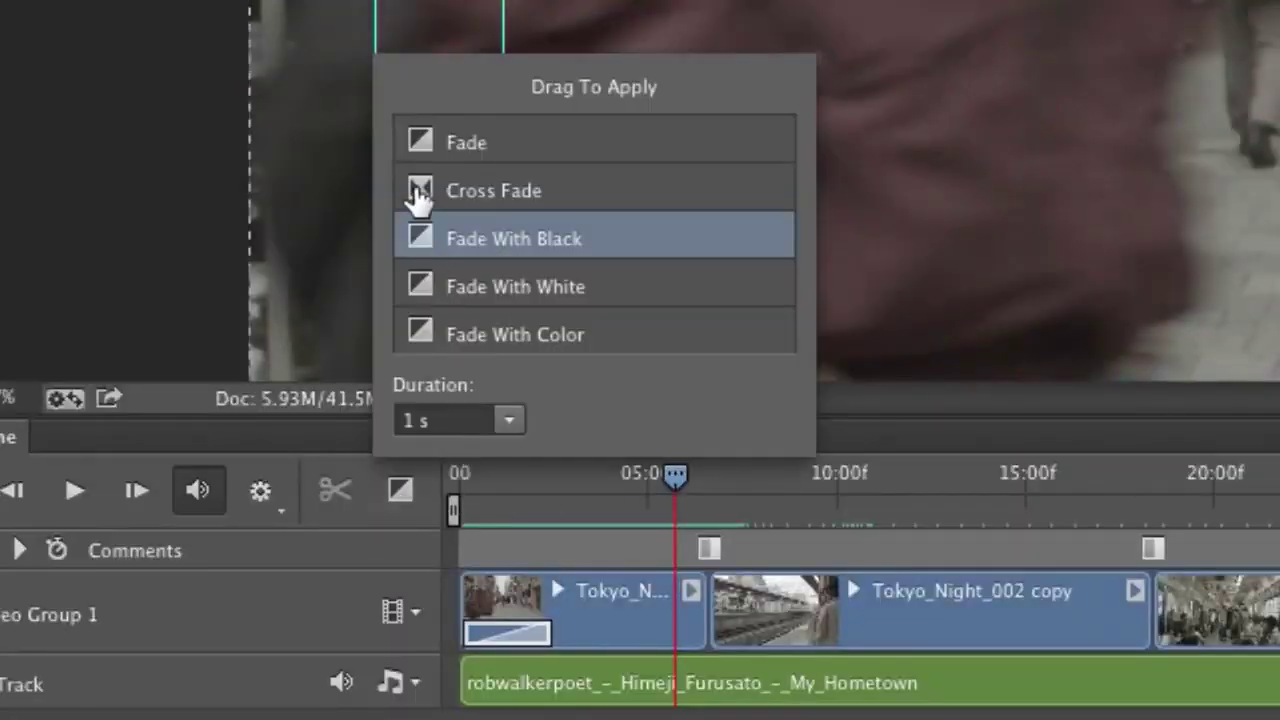
left_click(416, 192)
left_click_drag(668, 510, 715, 630)
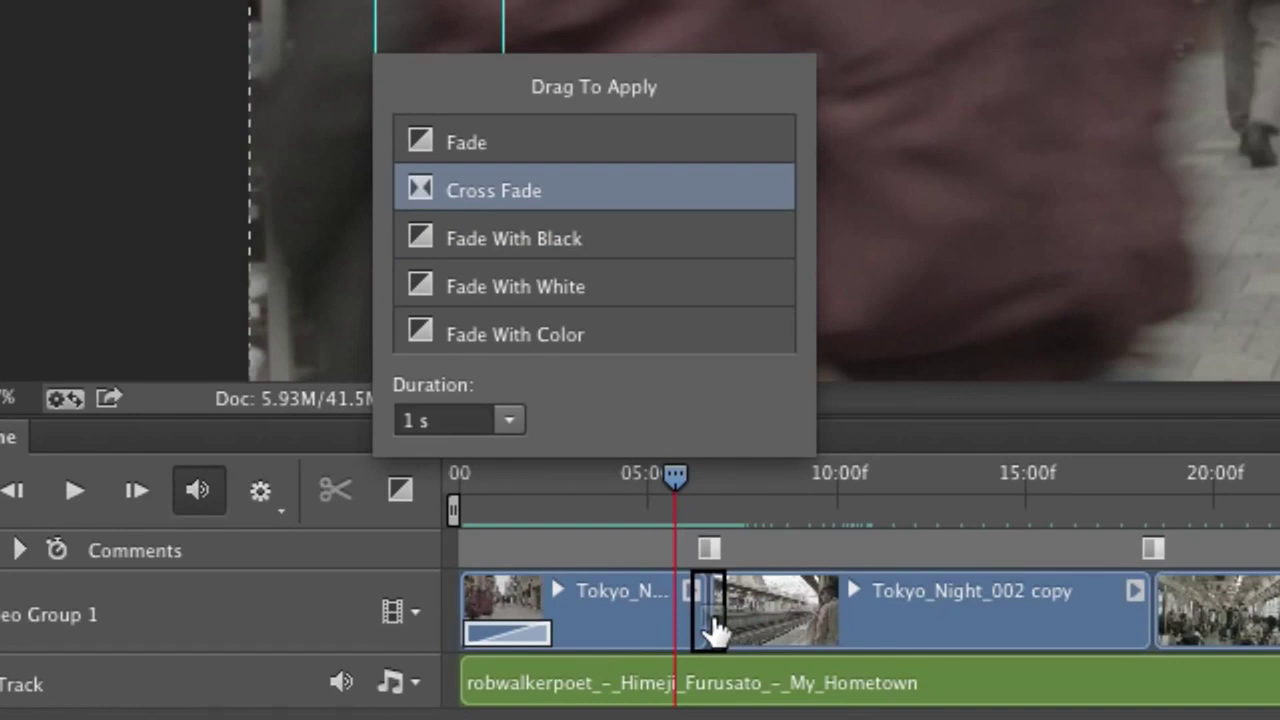
left_click_drag(714, 625, 713, 612)
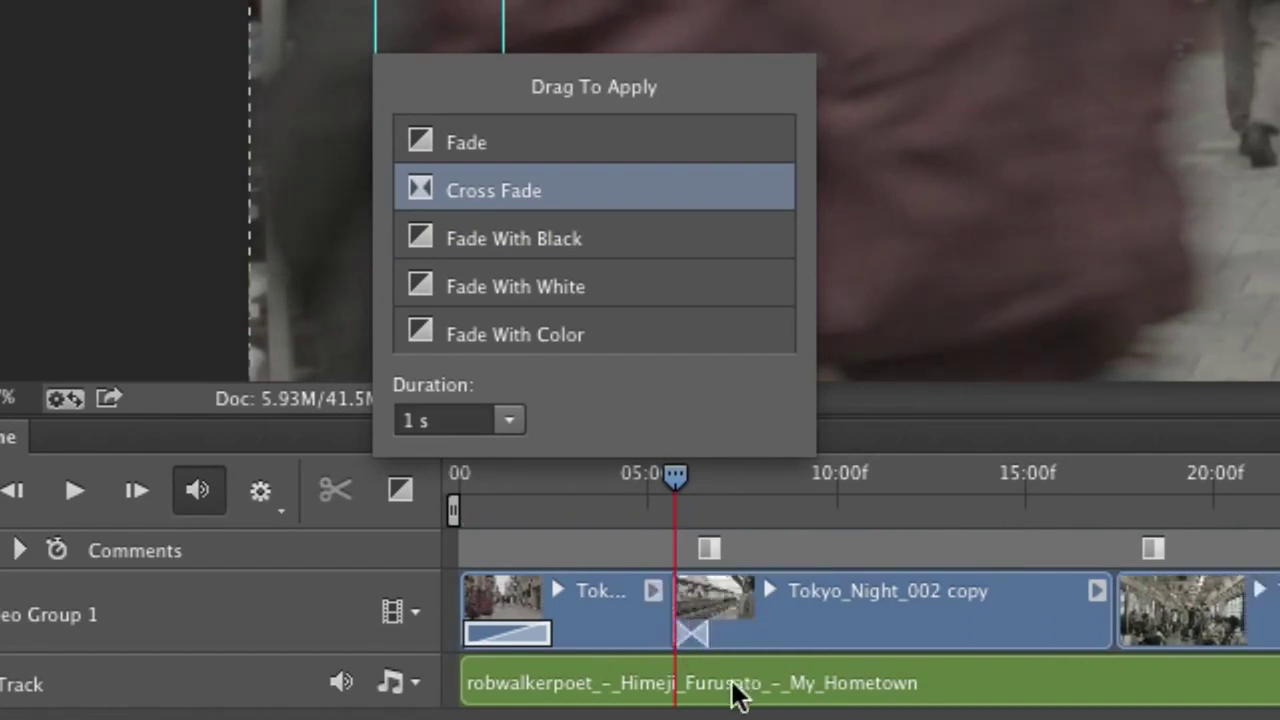
left_click(700, 660)
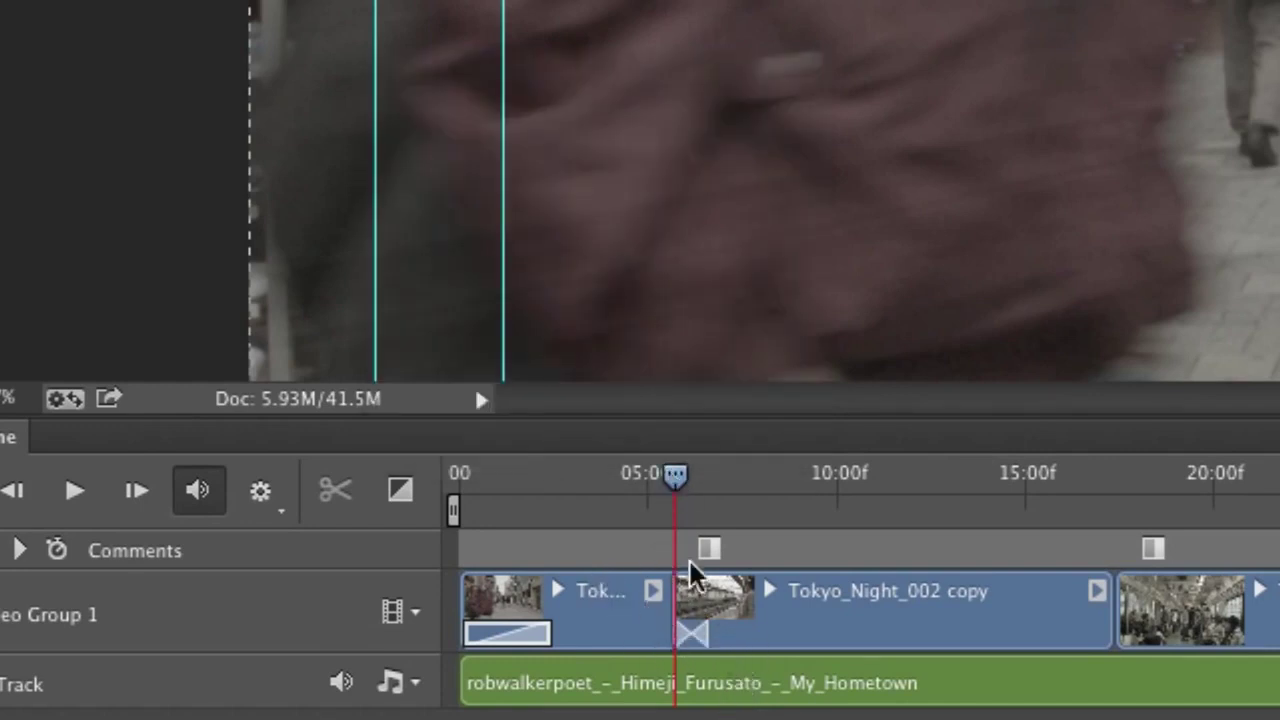
left_click_drag(675, 490, 626, 489)
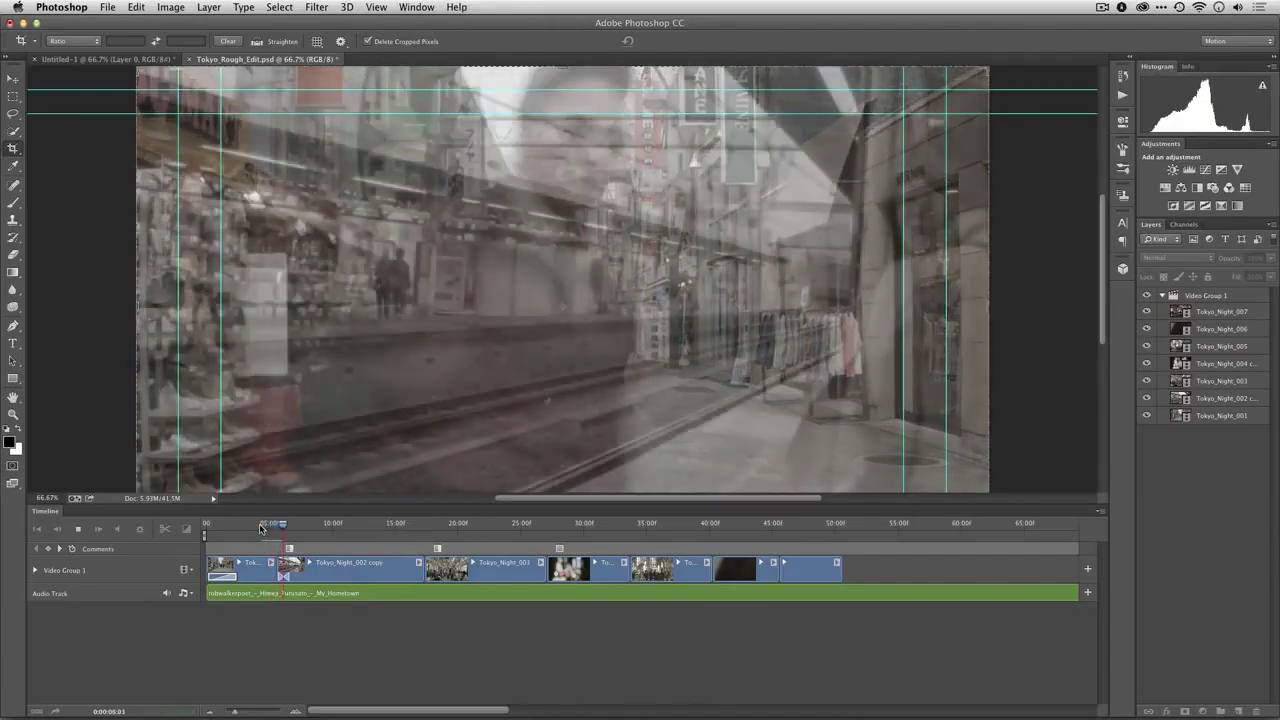
left_click_drag(261, 528, 292, 523)
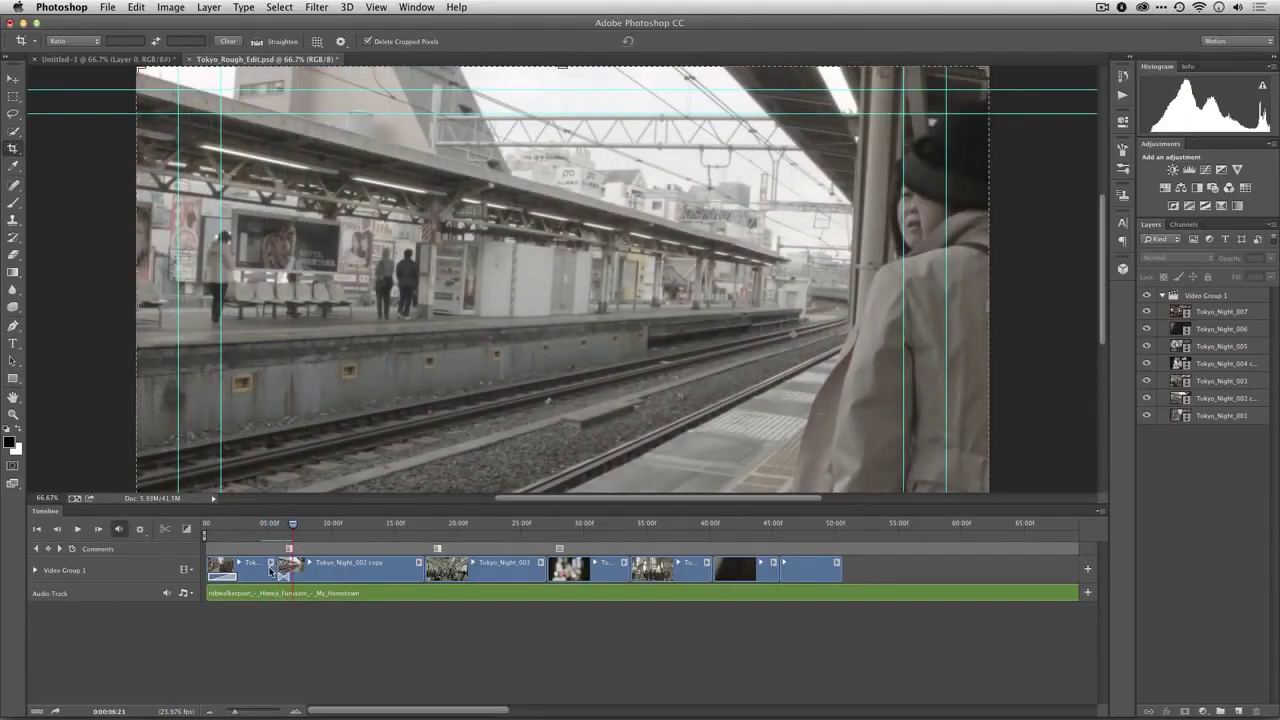
Trim the end of Tokyo_Night_001 shorter and play back across the cut.
left_click(270, 571)
mouse_move(282, 566)
left_mouse_down()
mouse_move(299, 568)
mouse_move(287, 525)
left_mouse_up()
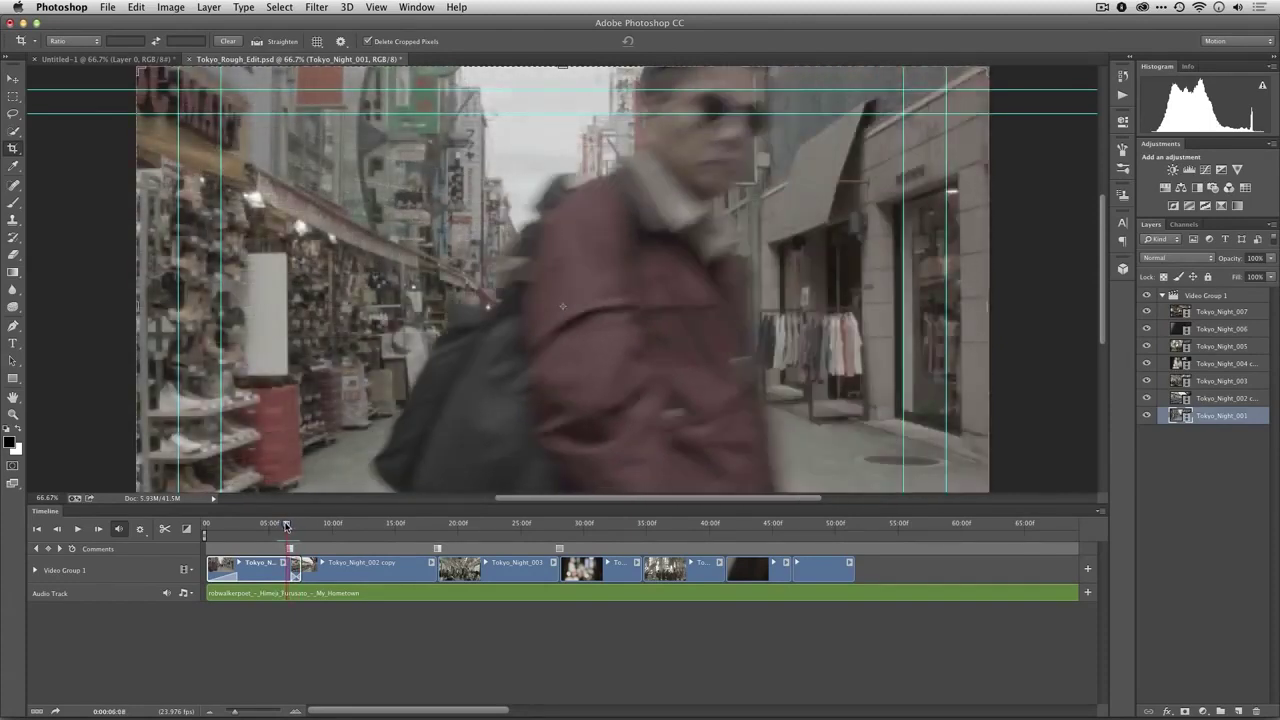
left_click_drag(295, 566, 296, 569)
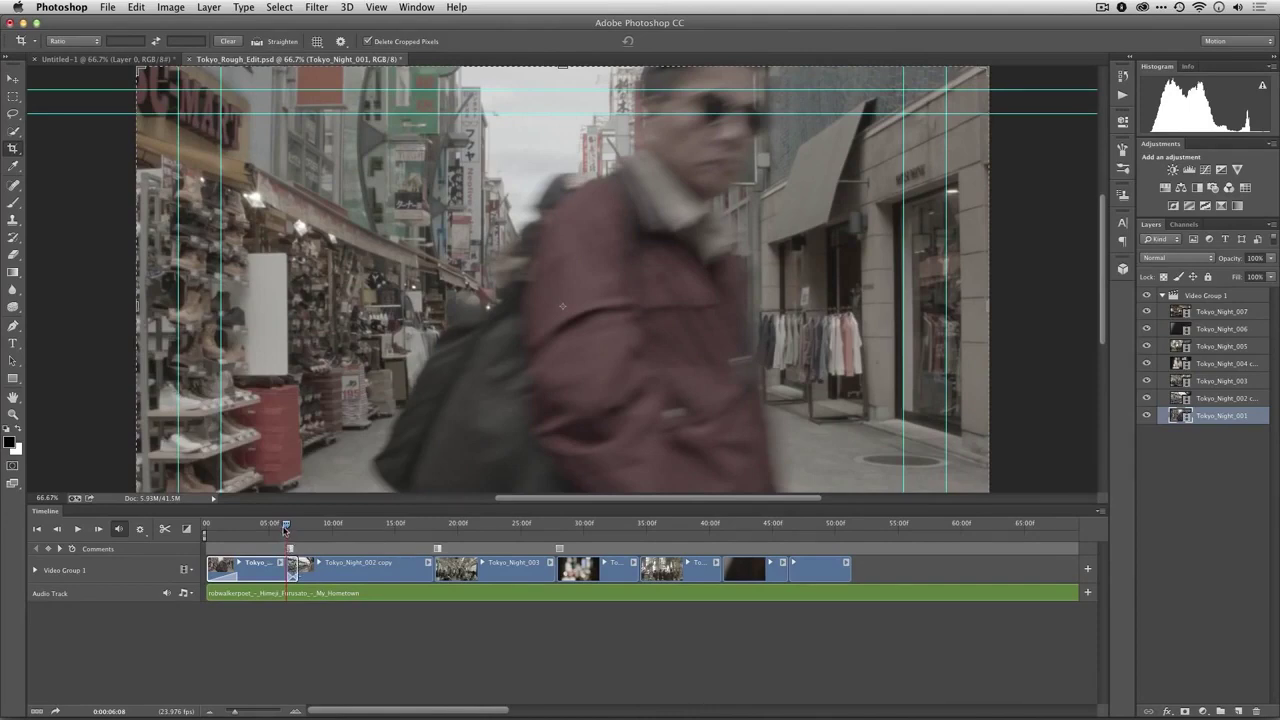
left_click_drag(286, 526, 274, 527)
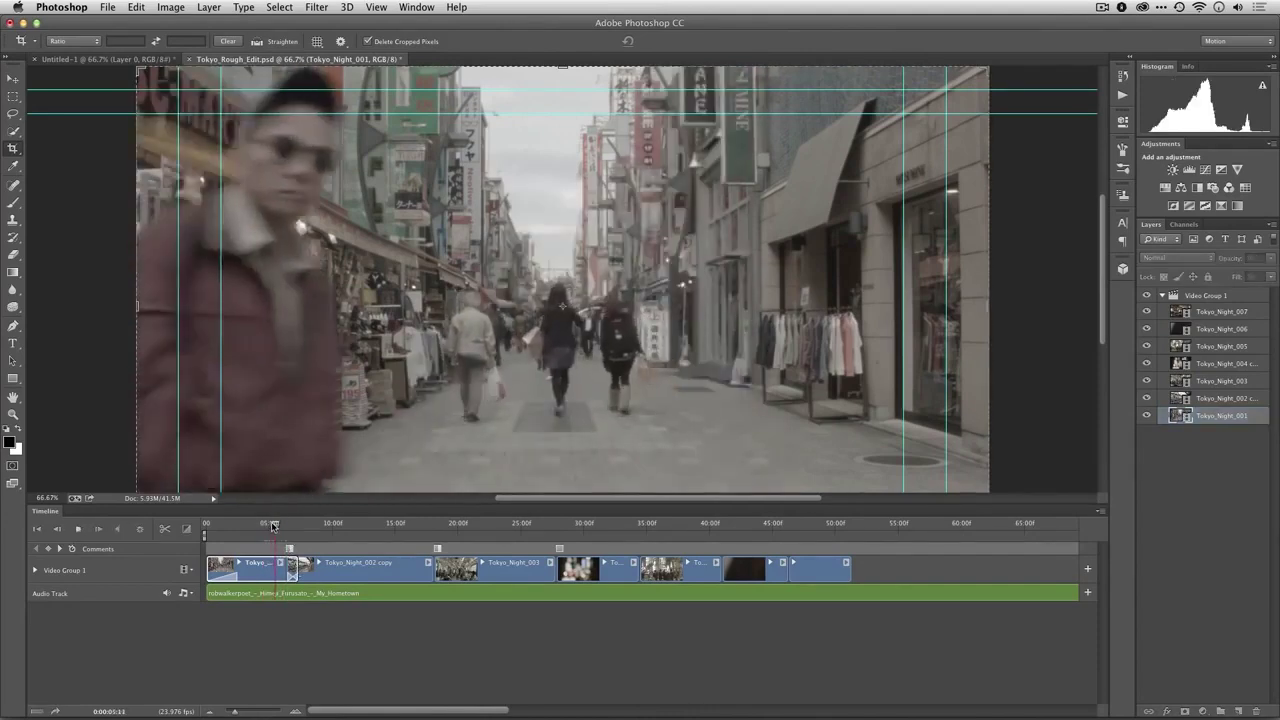
key("space")
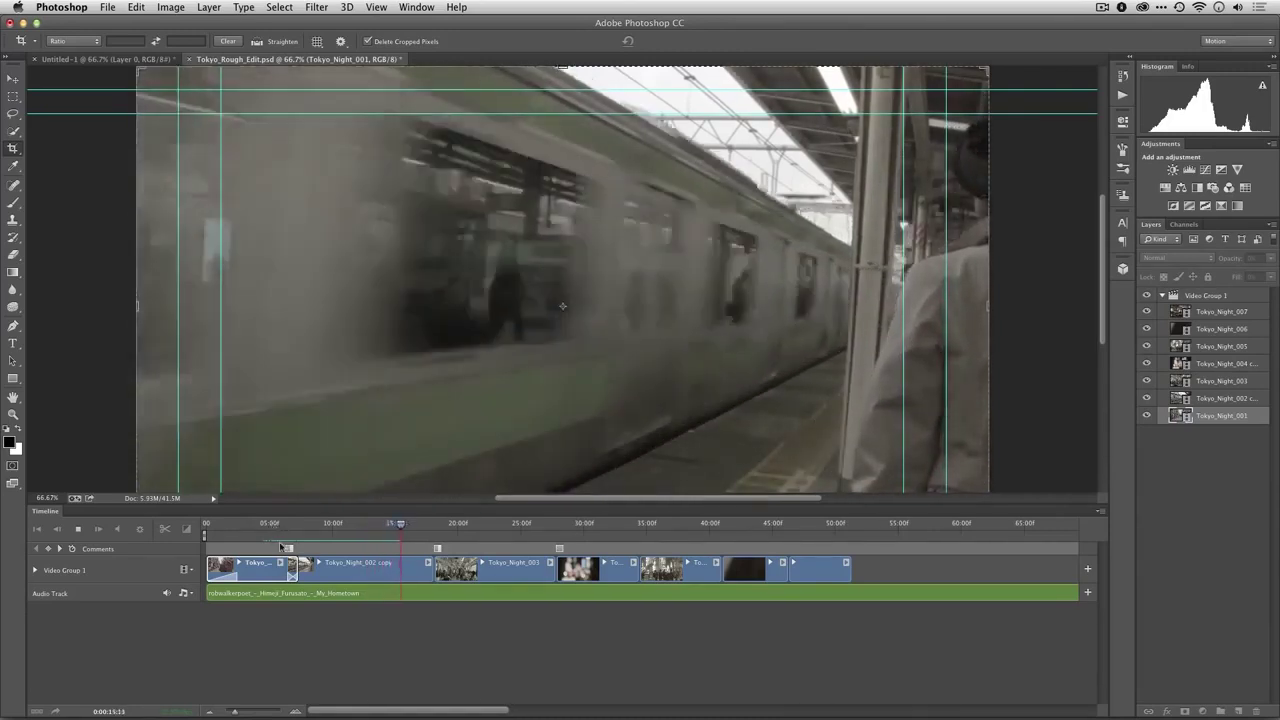
Add a Cross Fade between Tokyo_Night_002 copy and Tokyo_Night_003, lengthened to about 01:12.
key("space")
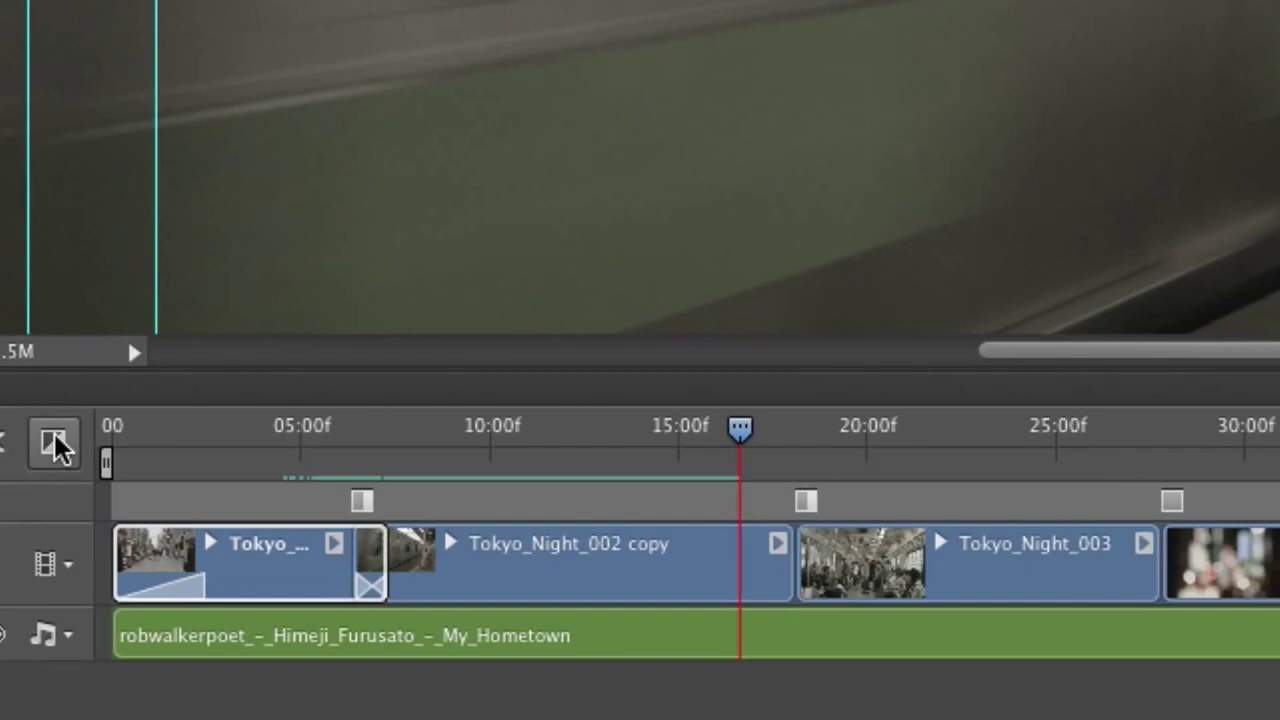
left_click(55, 445)
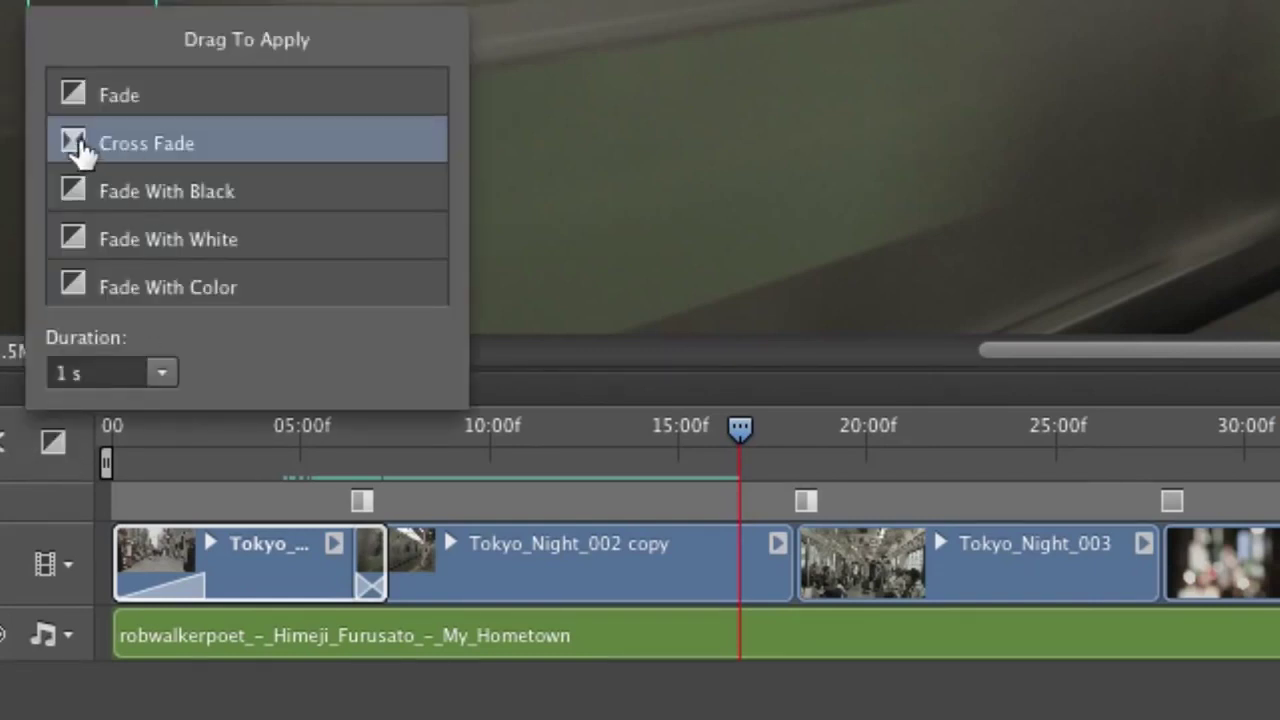
left_click_drag(80, 148, 786, 572)
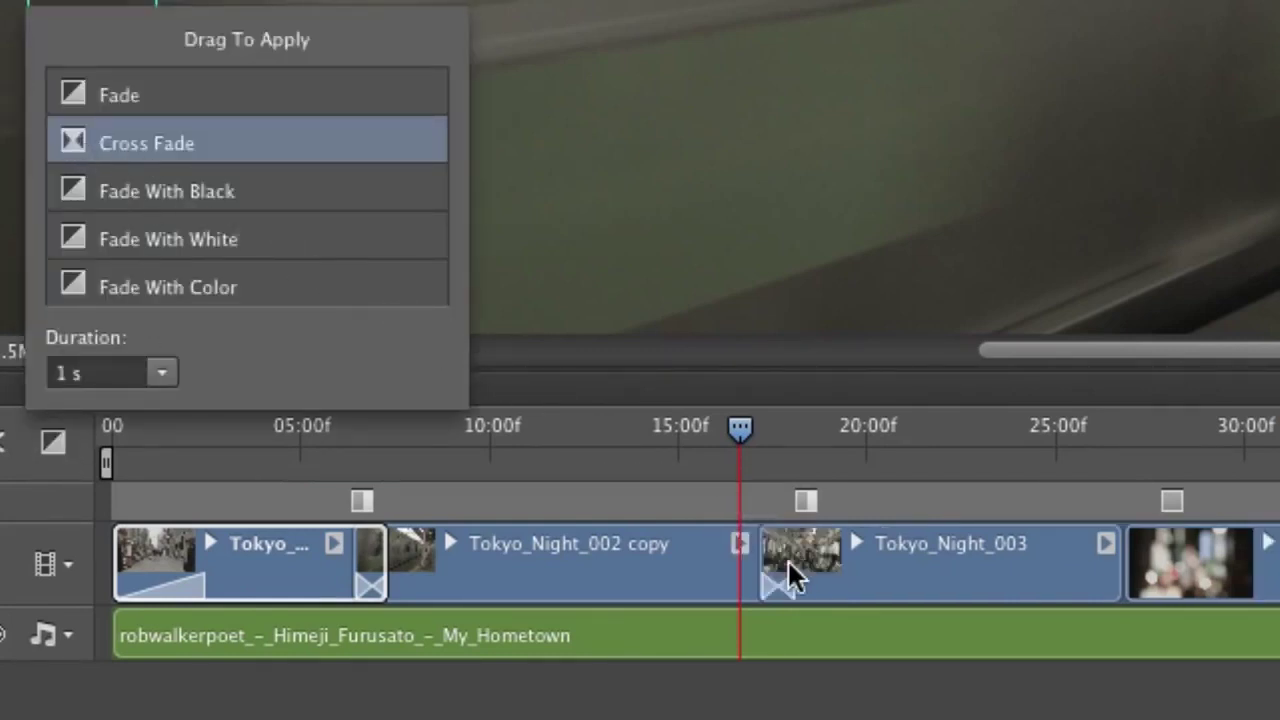
left_click(778, 588)
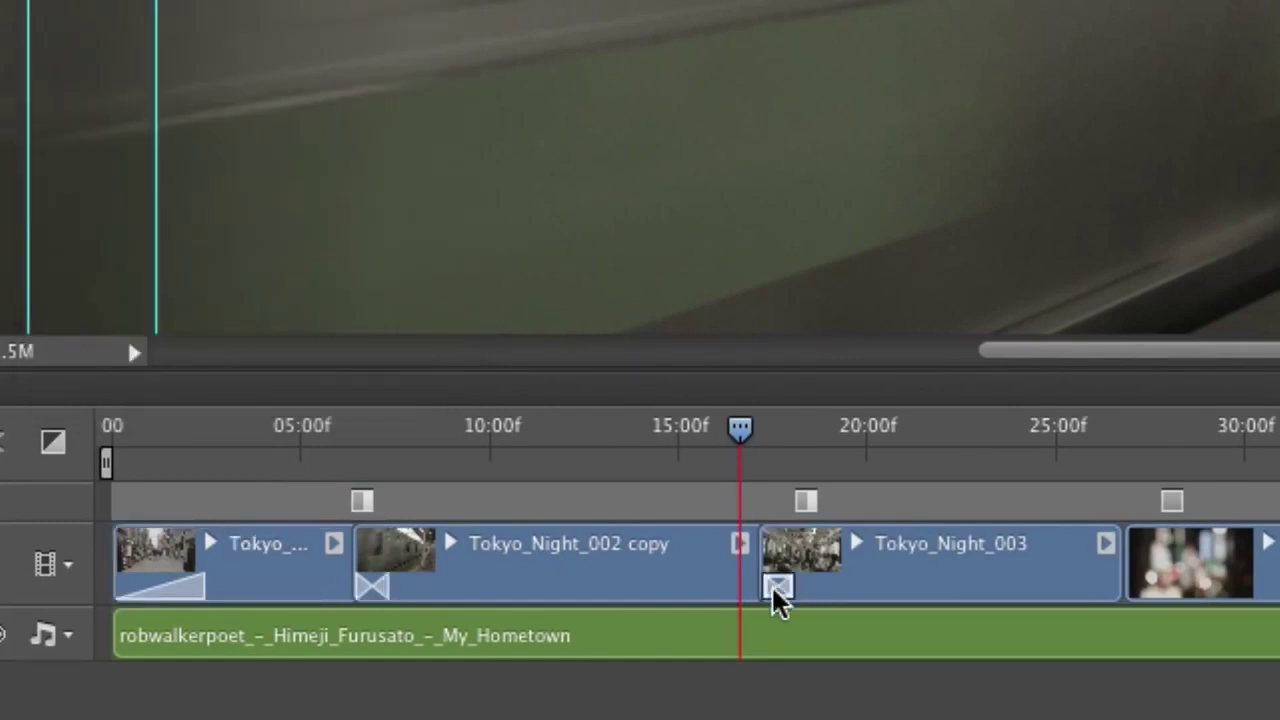
left_click_drag(788, 588, 864, 588)
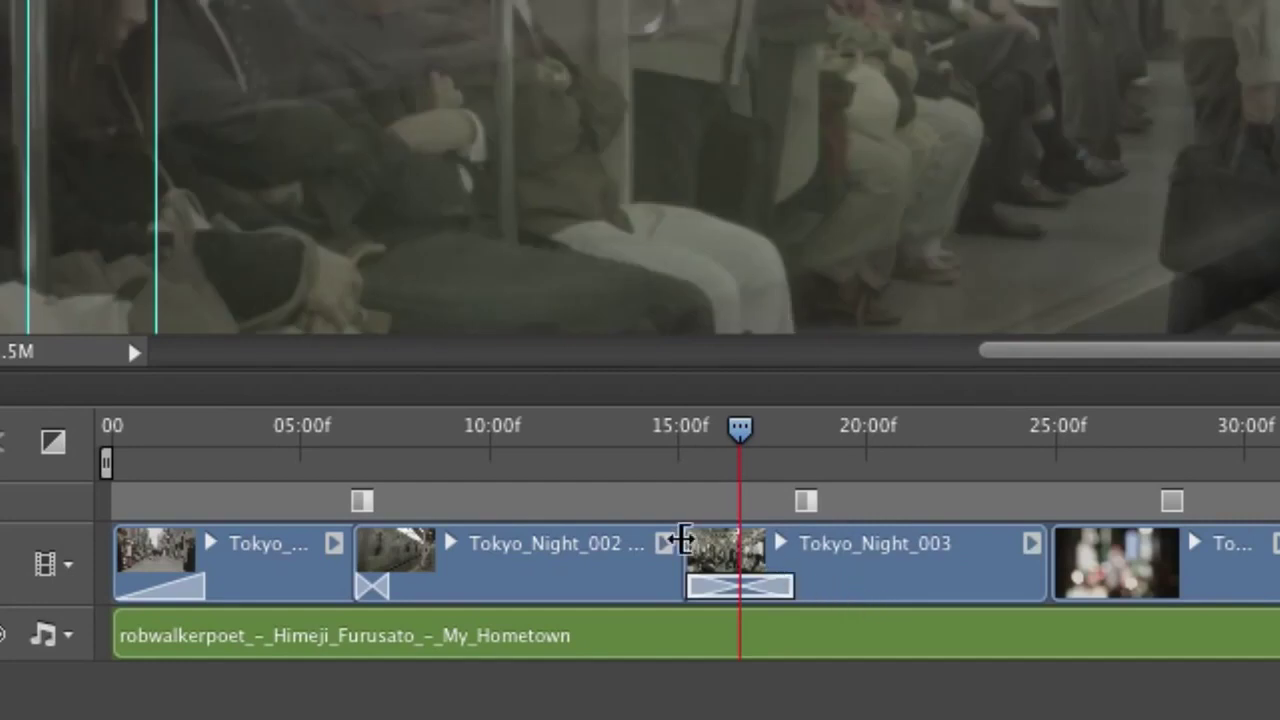
Trim the end of Tokyo_Night_002 copy slightly shorter.
left_click(640, 560)
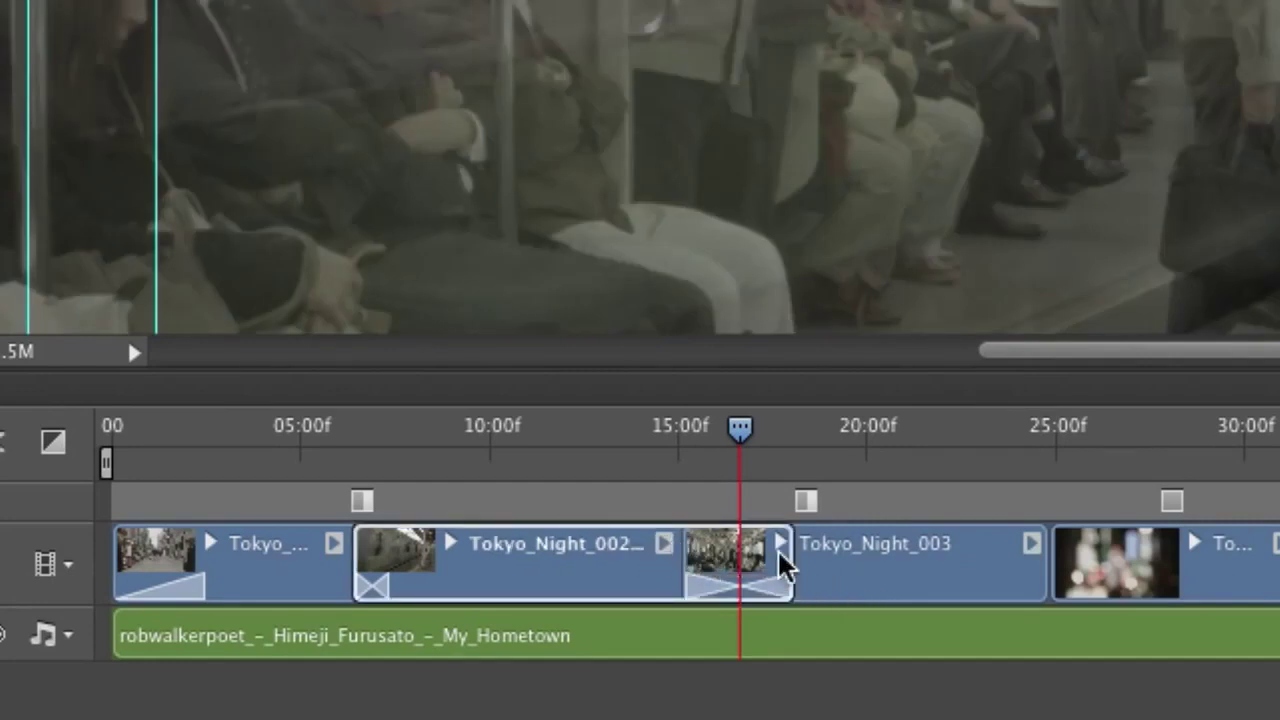
left_click_drag(783, 558, 928, 586)
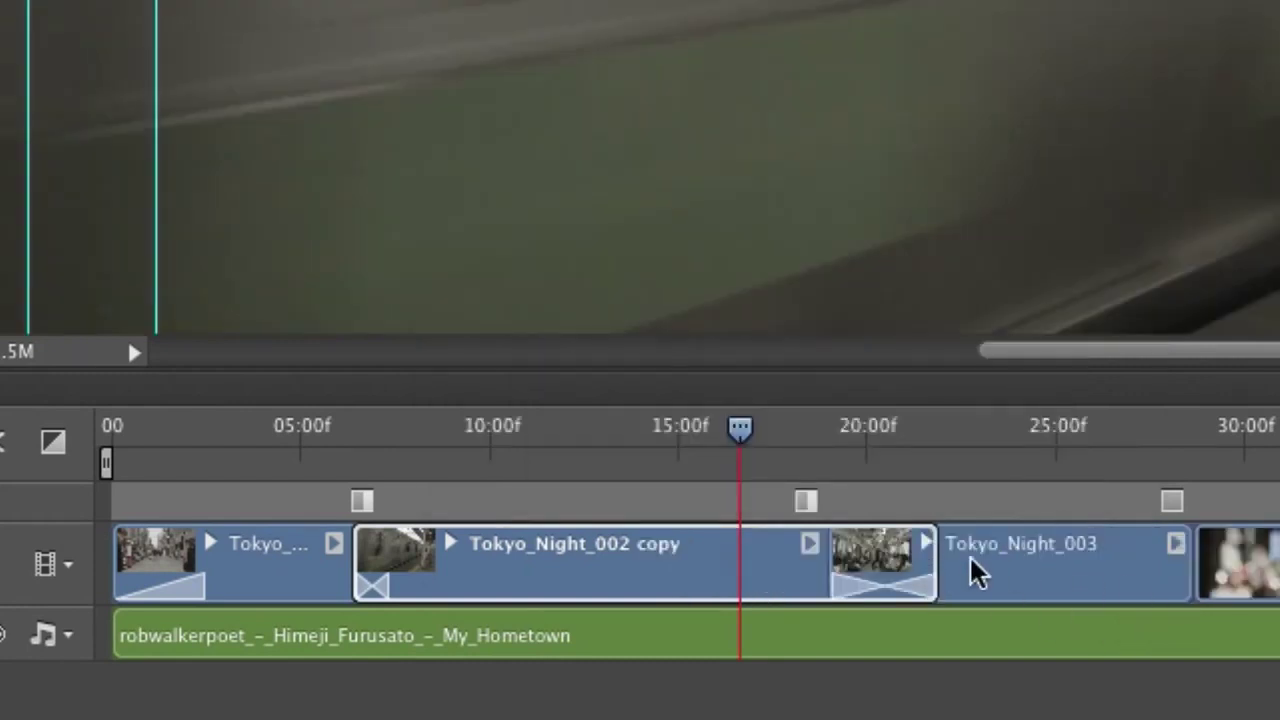
left_click_drag(935, 562, 918, 566)
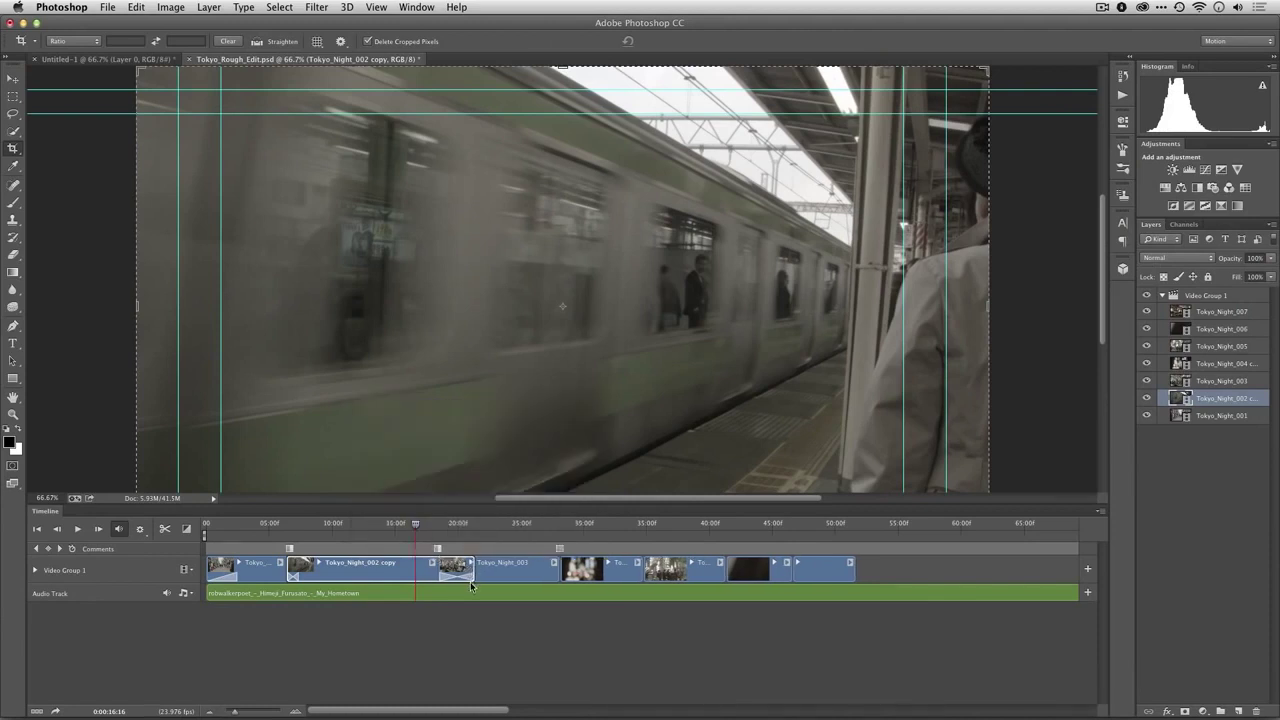
left_click_drag(471, 568, 470, 570)
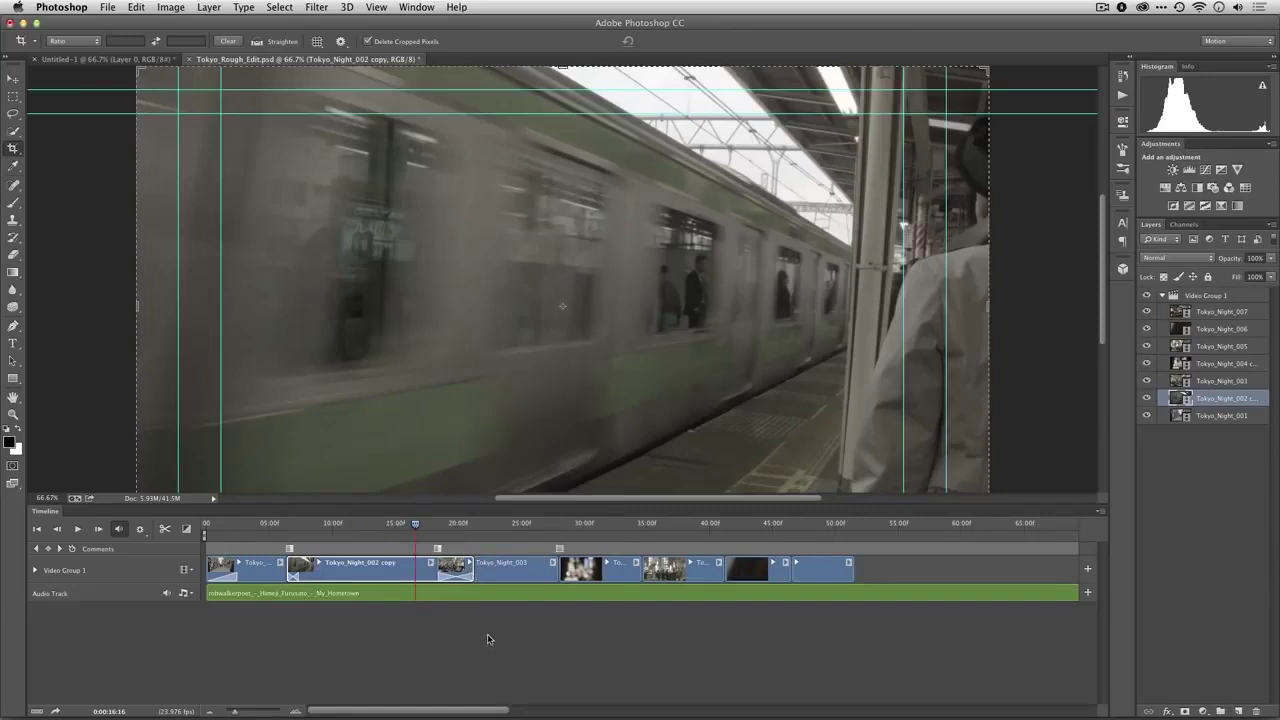
key("space")
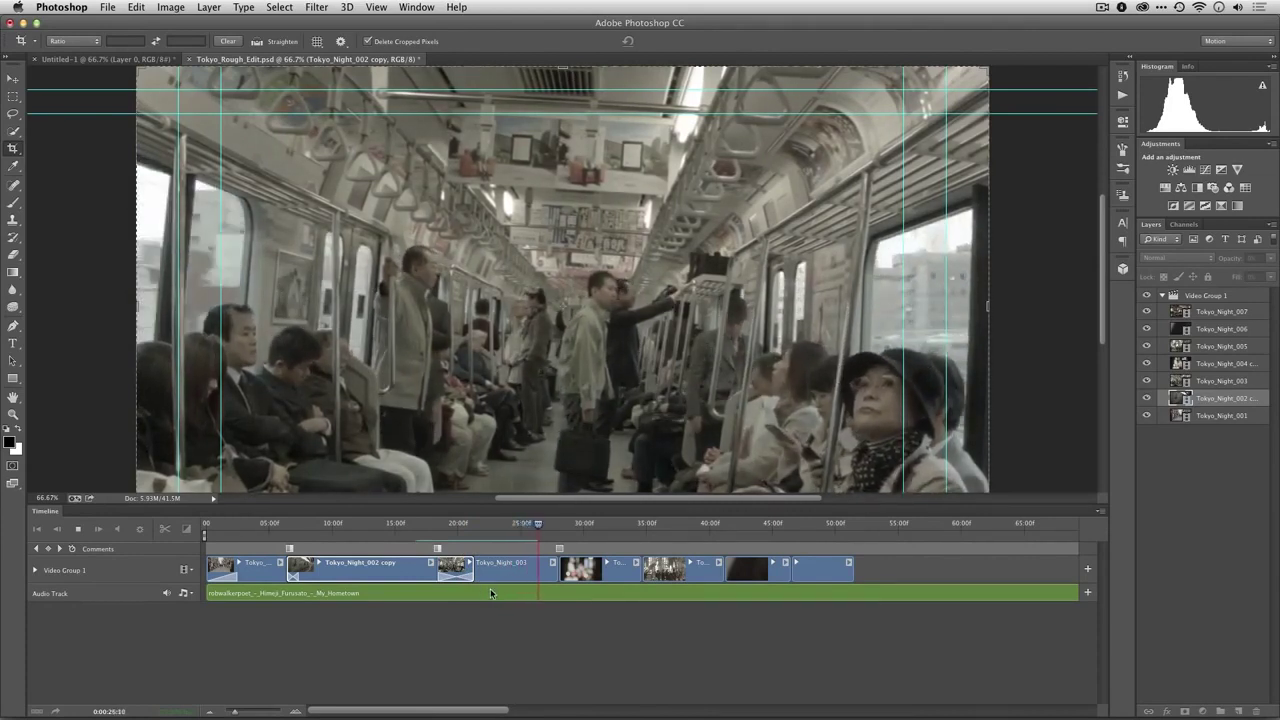
key("space")
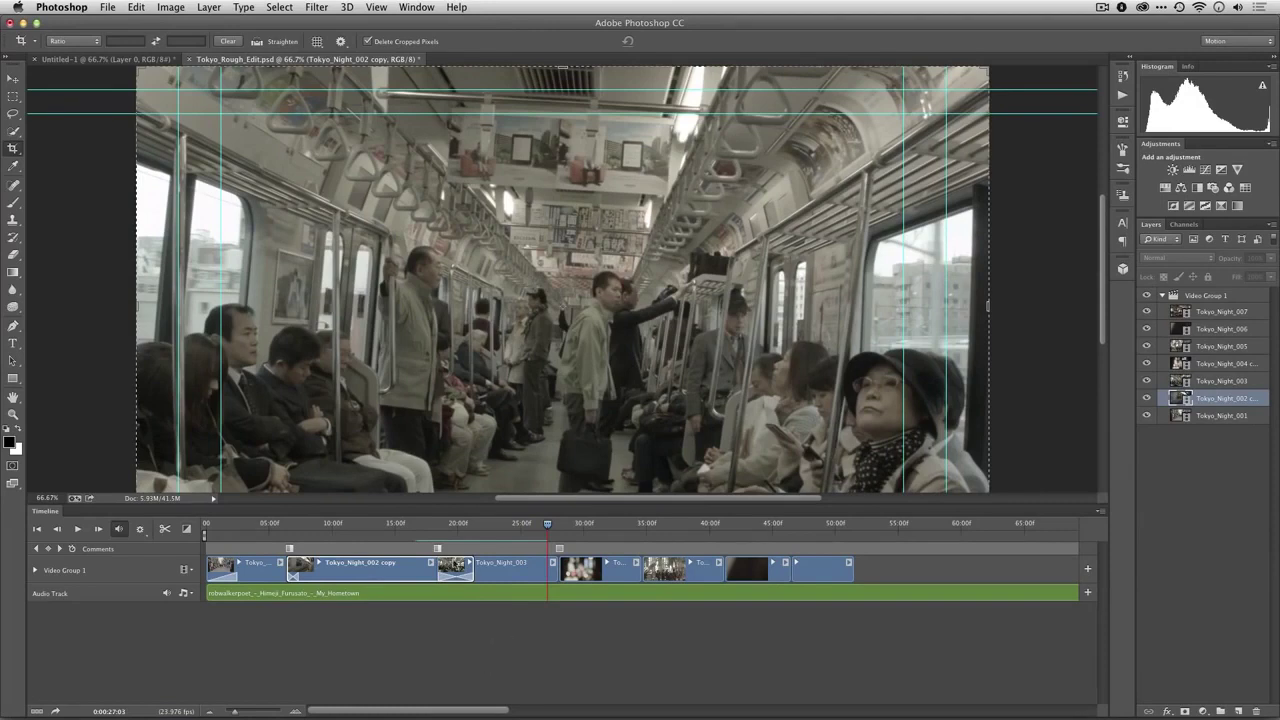
left_click_drag(553, 526, 536, 527)
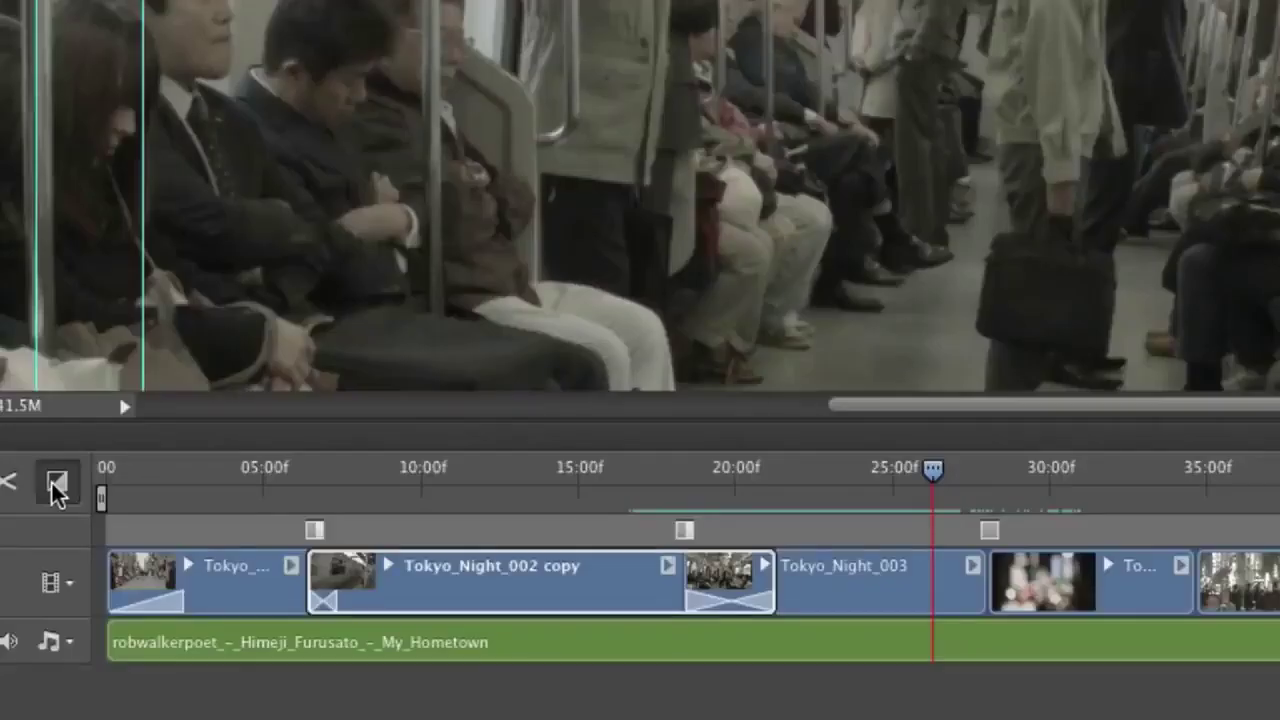
Add a lengthened Fade With Black between Tokyo_Night_003 and the bokeh clip, then preview it.
left_click(186, 528)
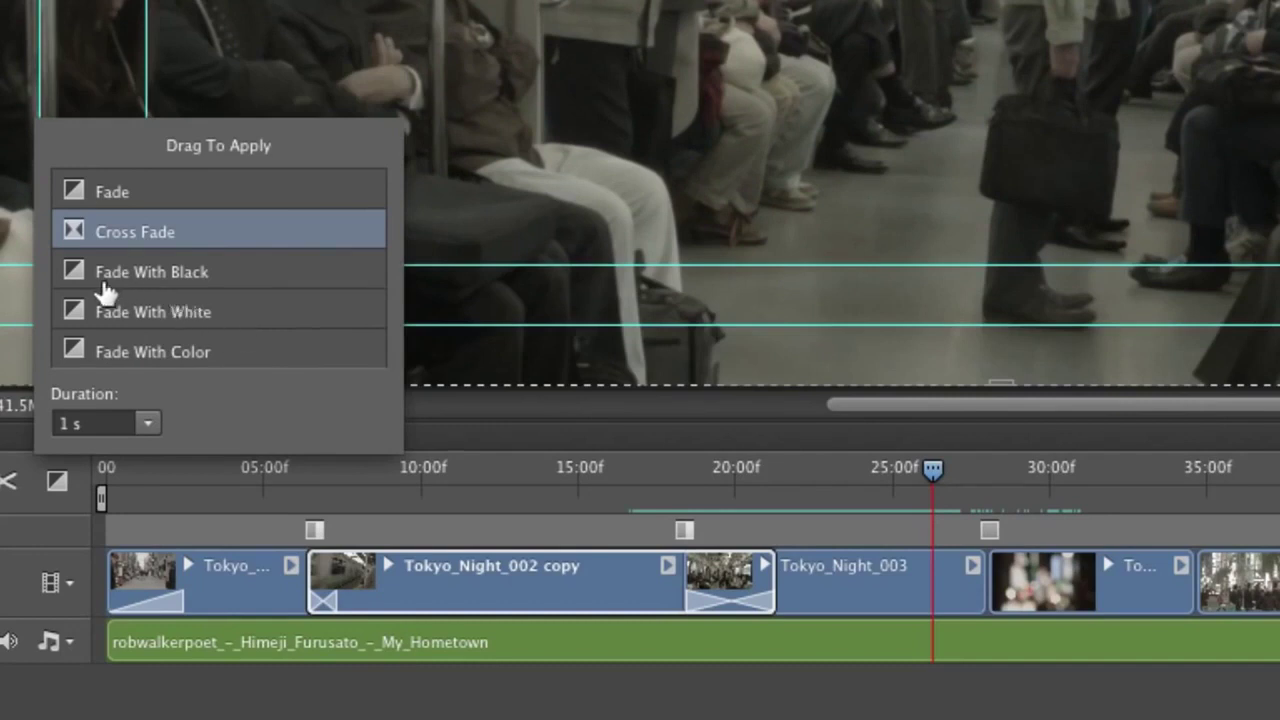
left_click_drag(80, 271, 987, 597)
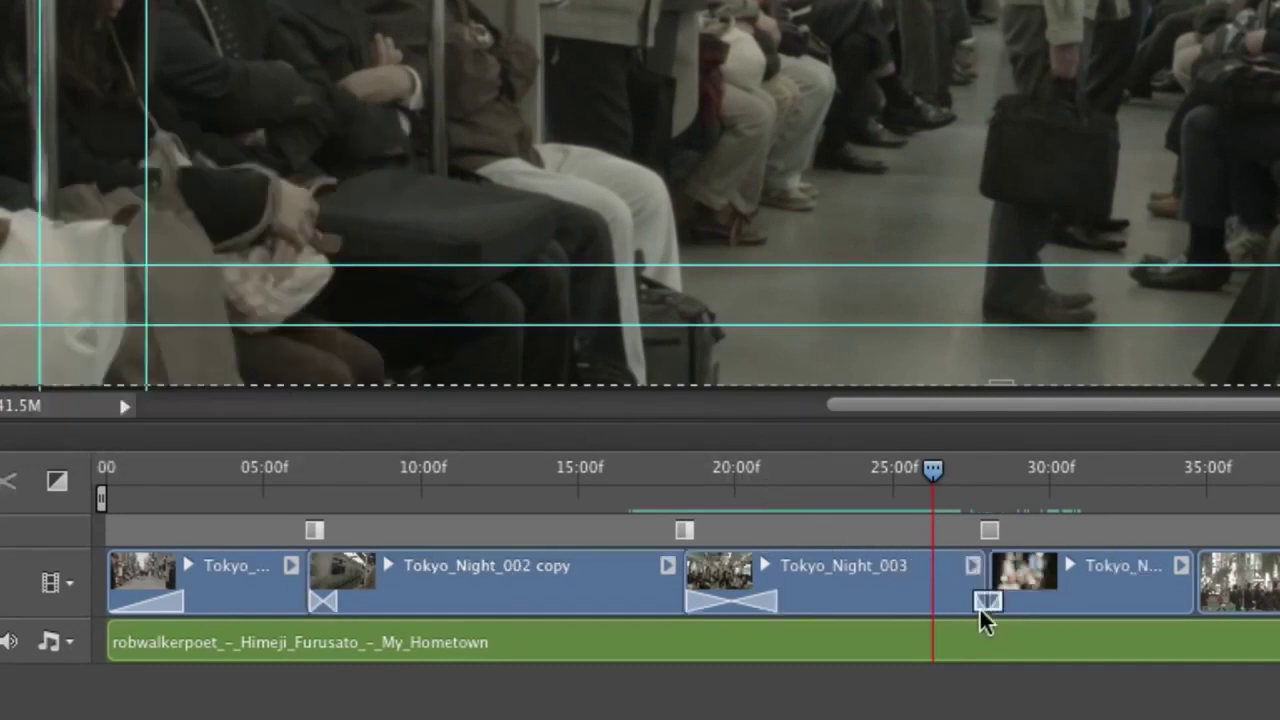
mouse_move(976, 604)
left_mouse_down()
mouse_move(962, 605)
mouse_move(1036, 603)
left_mouse_up()
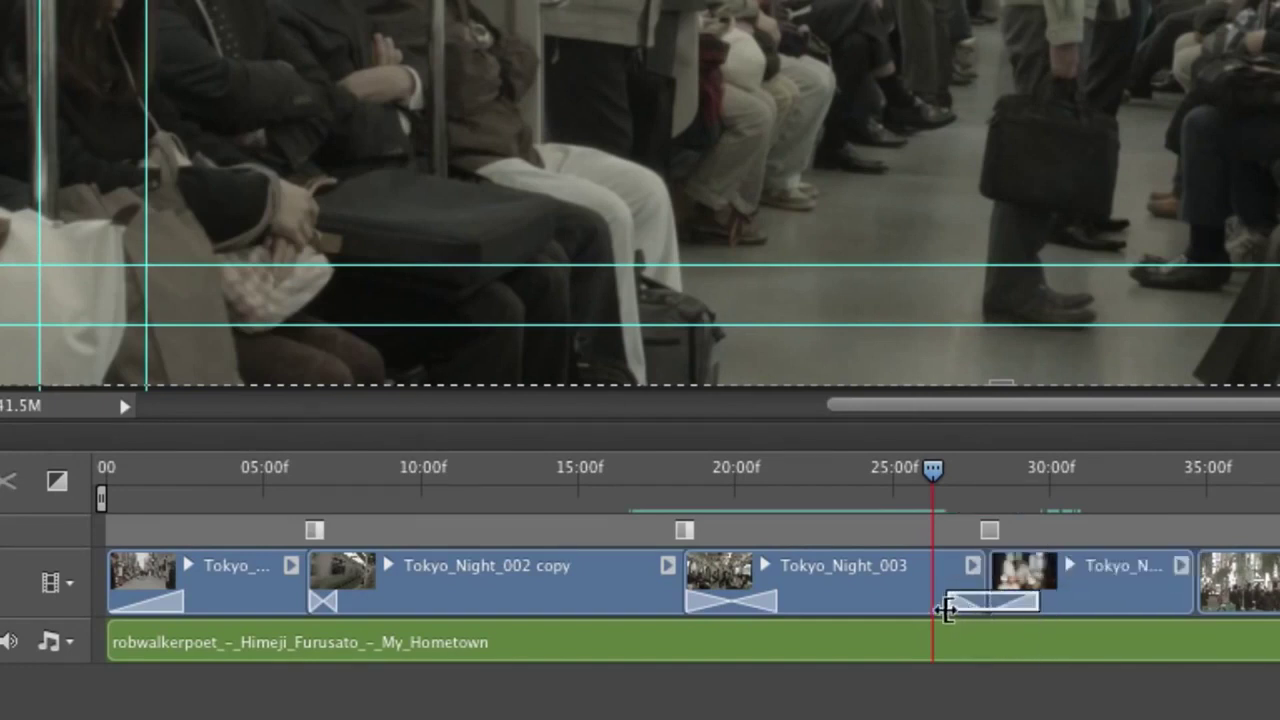
left_click_drag(946, 600, 941, 605)
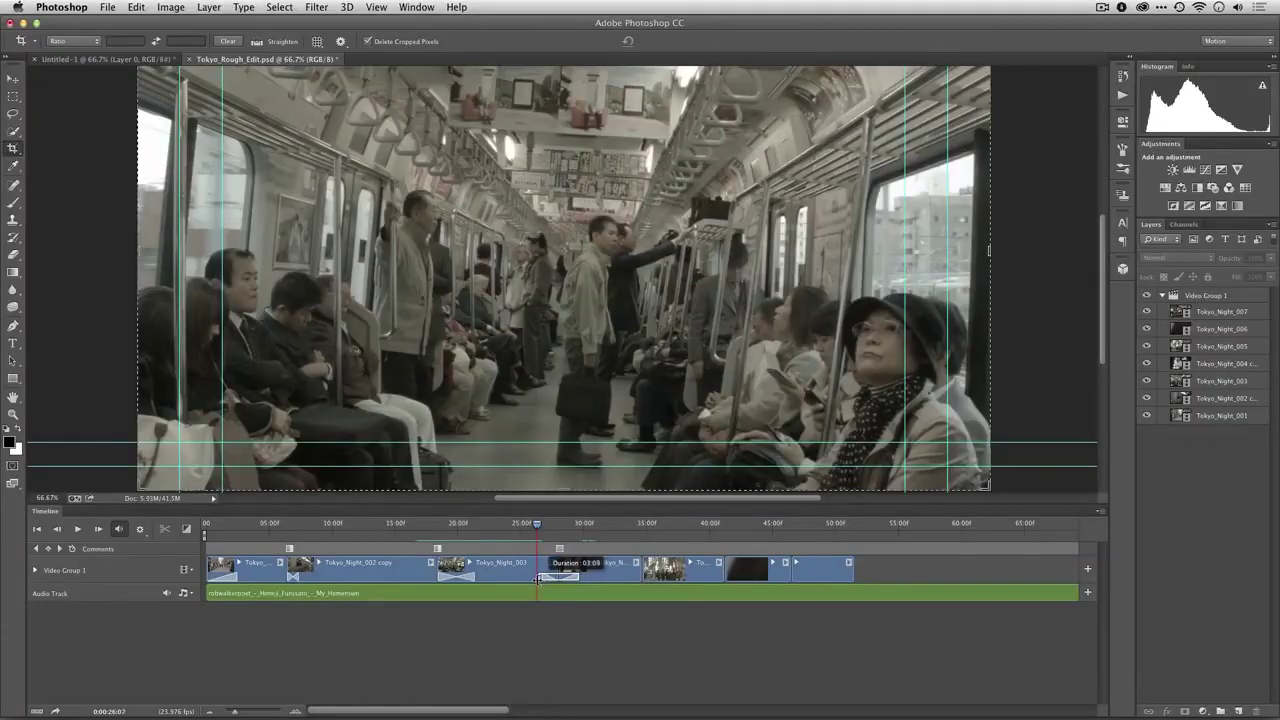
left_click_drag(538, 578, 538, 582)
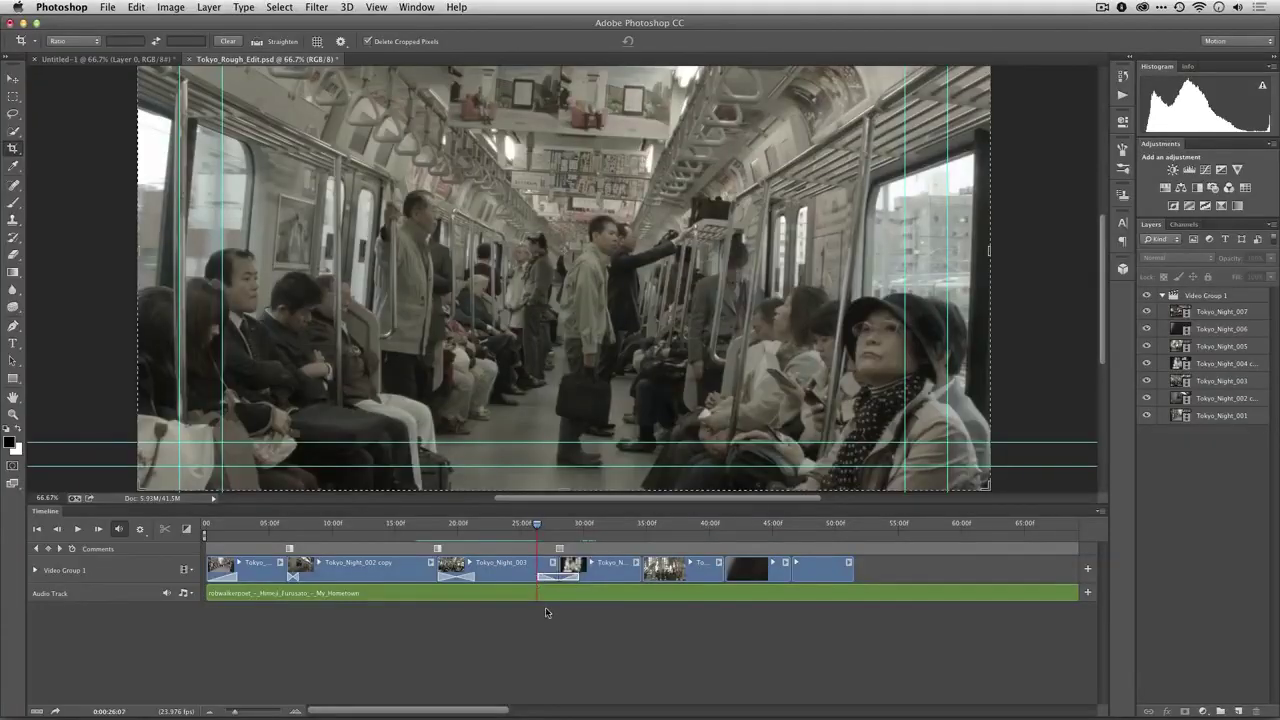
left_click(509, 528)
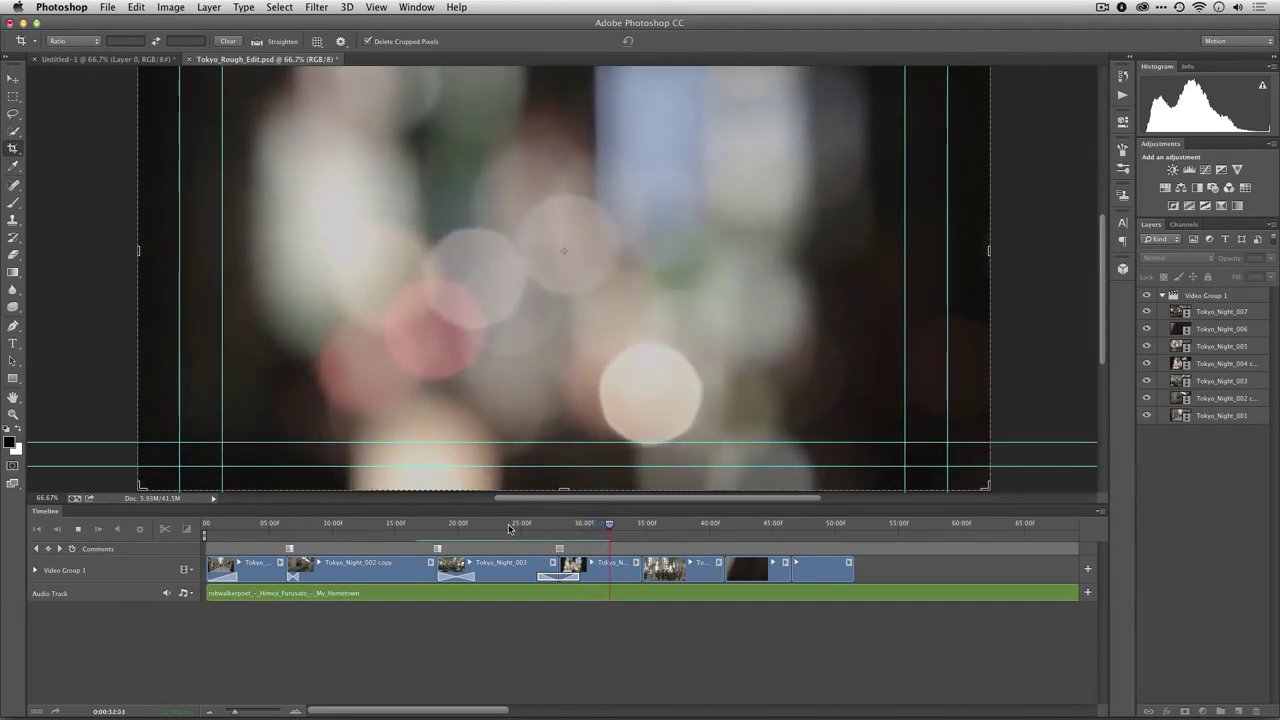
key("space")
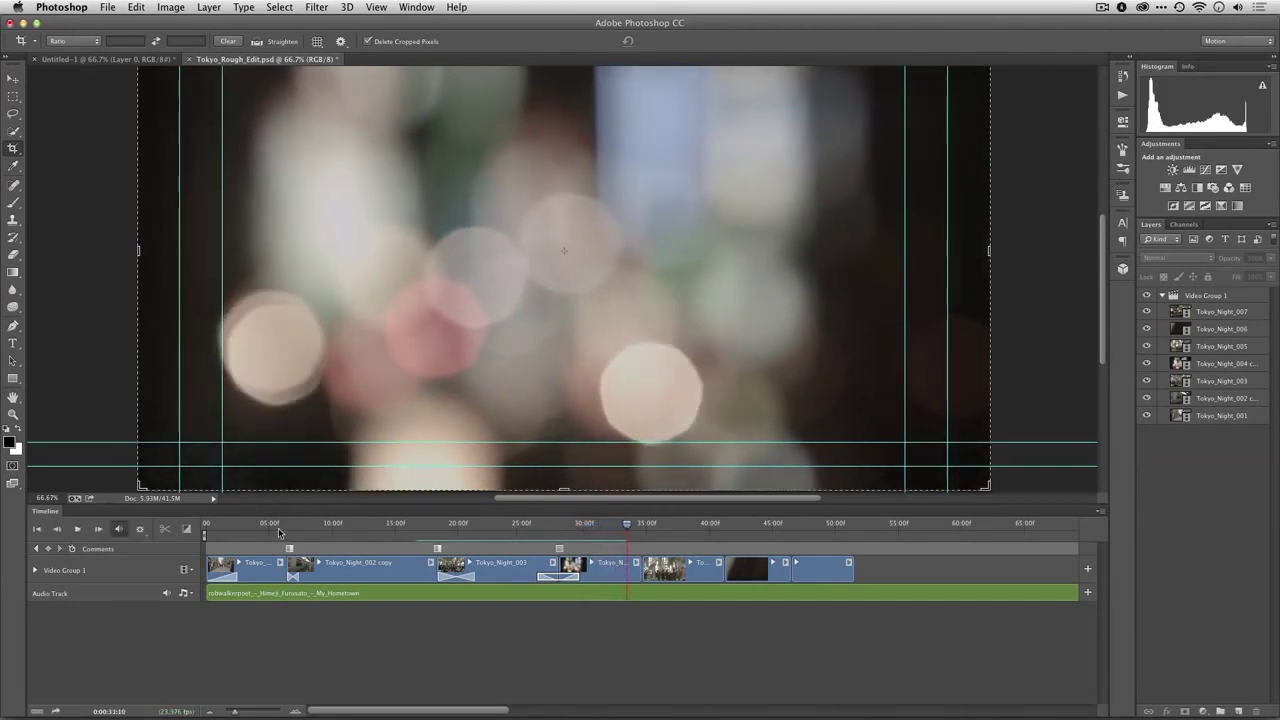
Drop a Cross Fade between the bokeh clip and Tokyo_Night_005, then preview it.
left_click(188, 528)
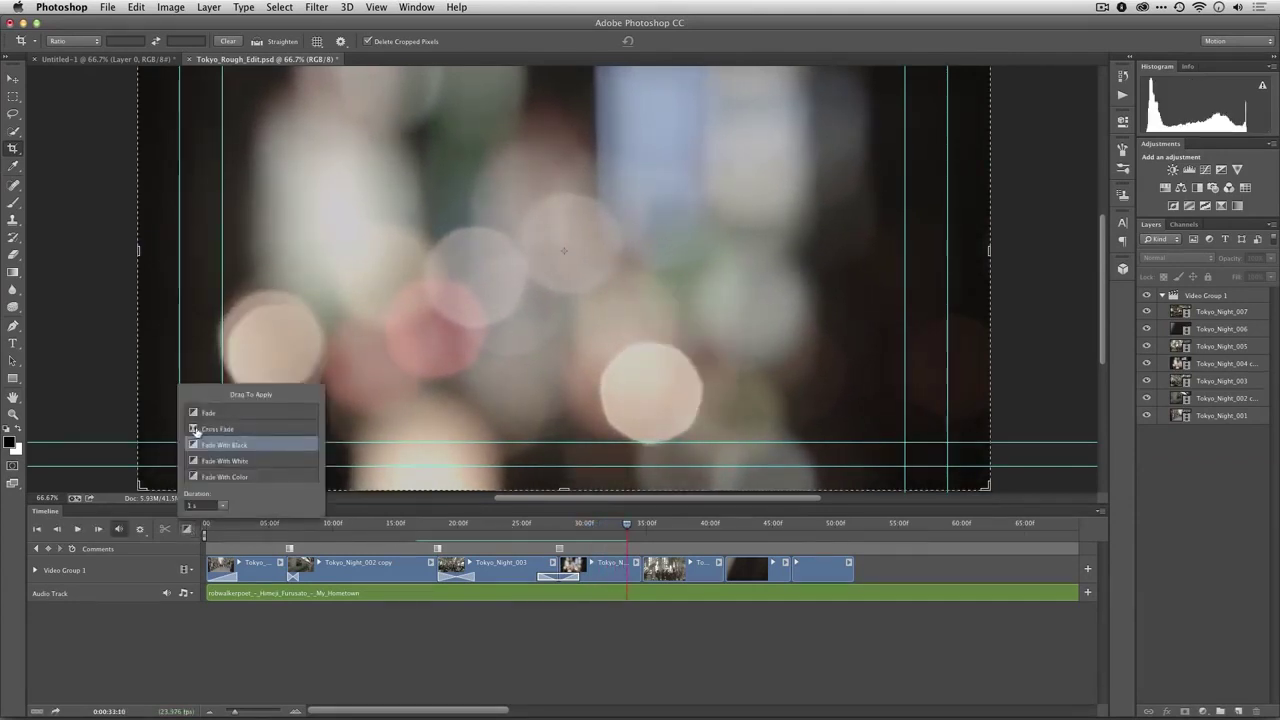
left_click_drag(197, 432, 456, 525)
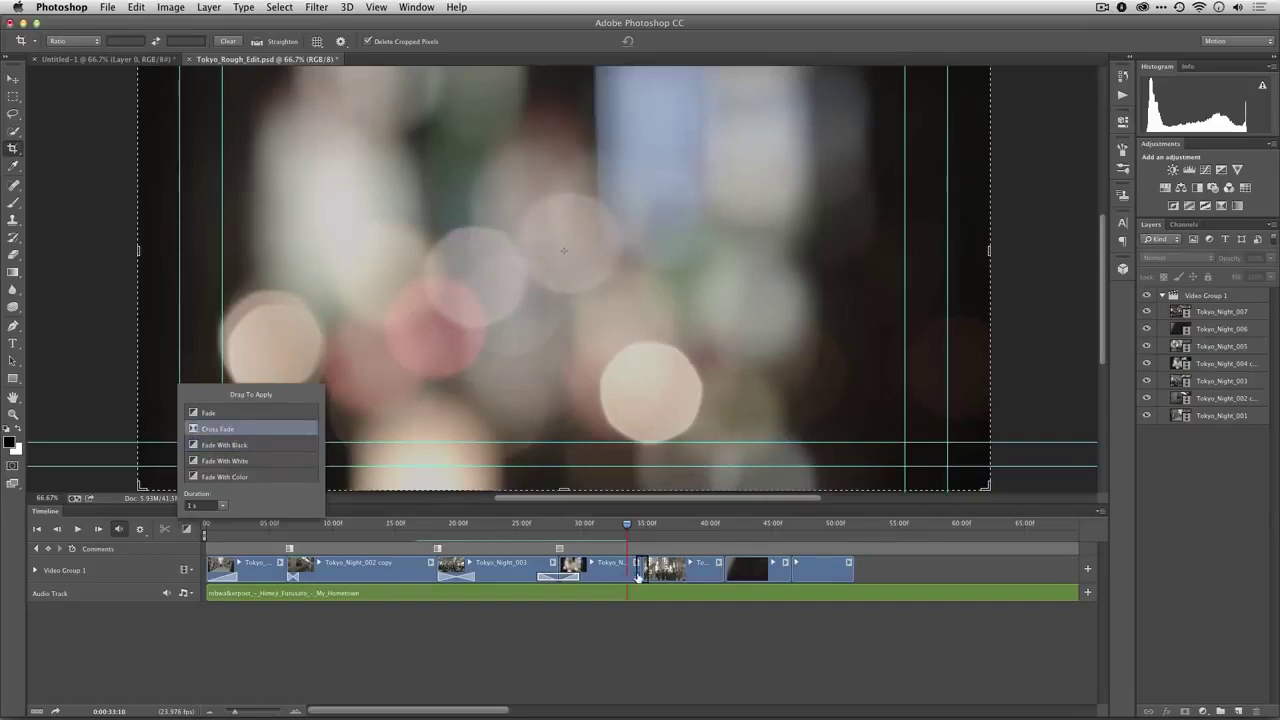
left_click_drag(638, 577, 632, 581)
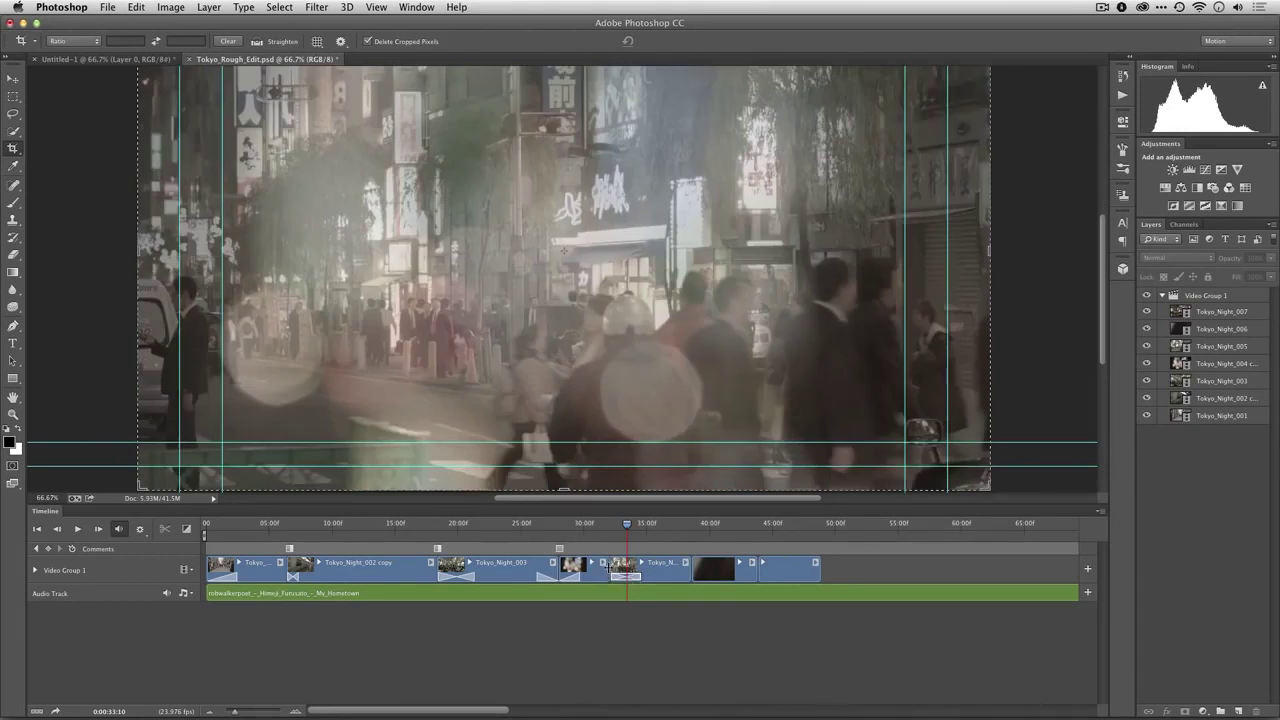
left_click_drag(610, 568, 622, 569)
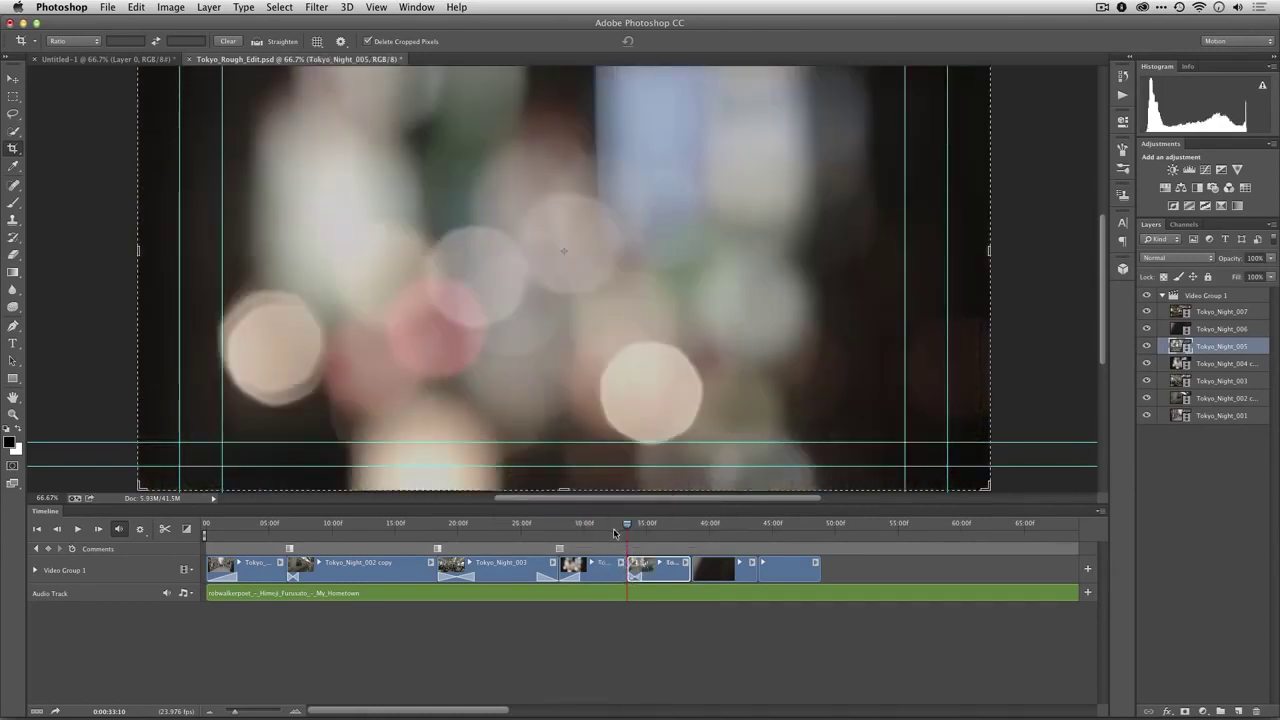
left_click_drag(615, 532, 598, 530)
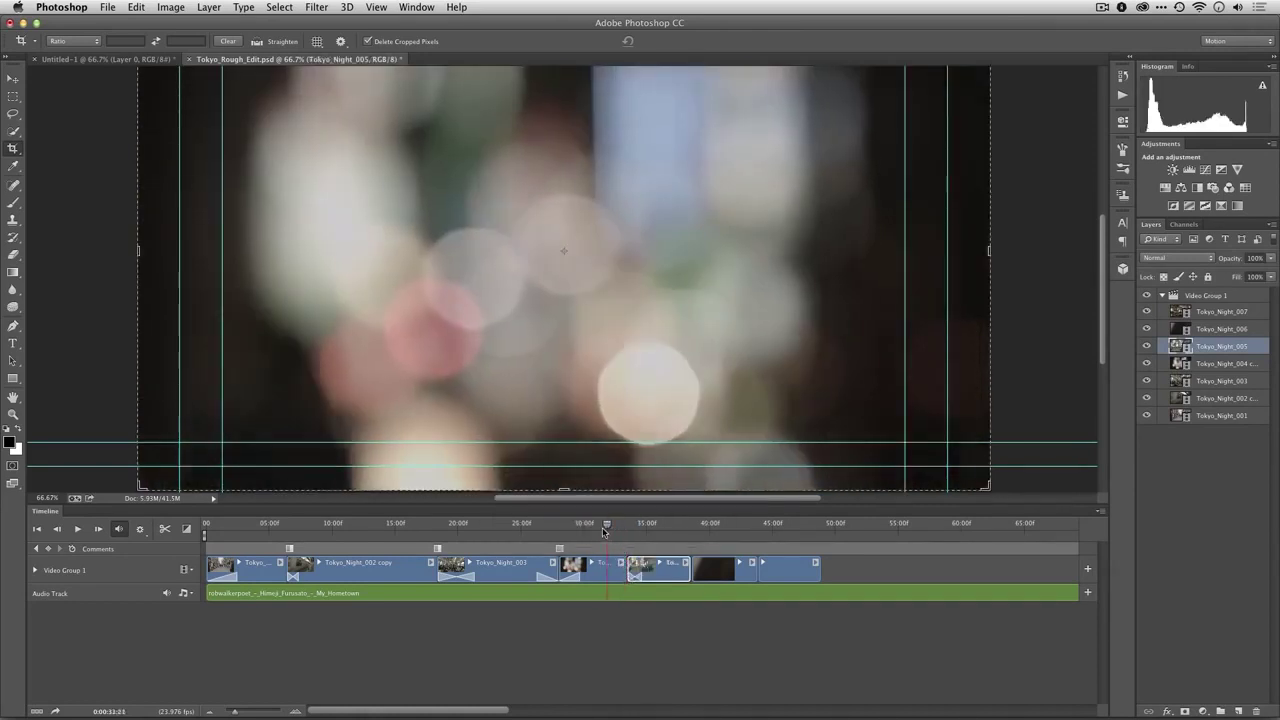
key("space")
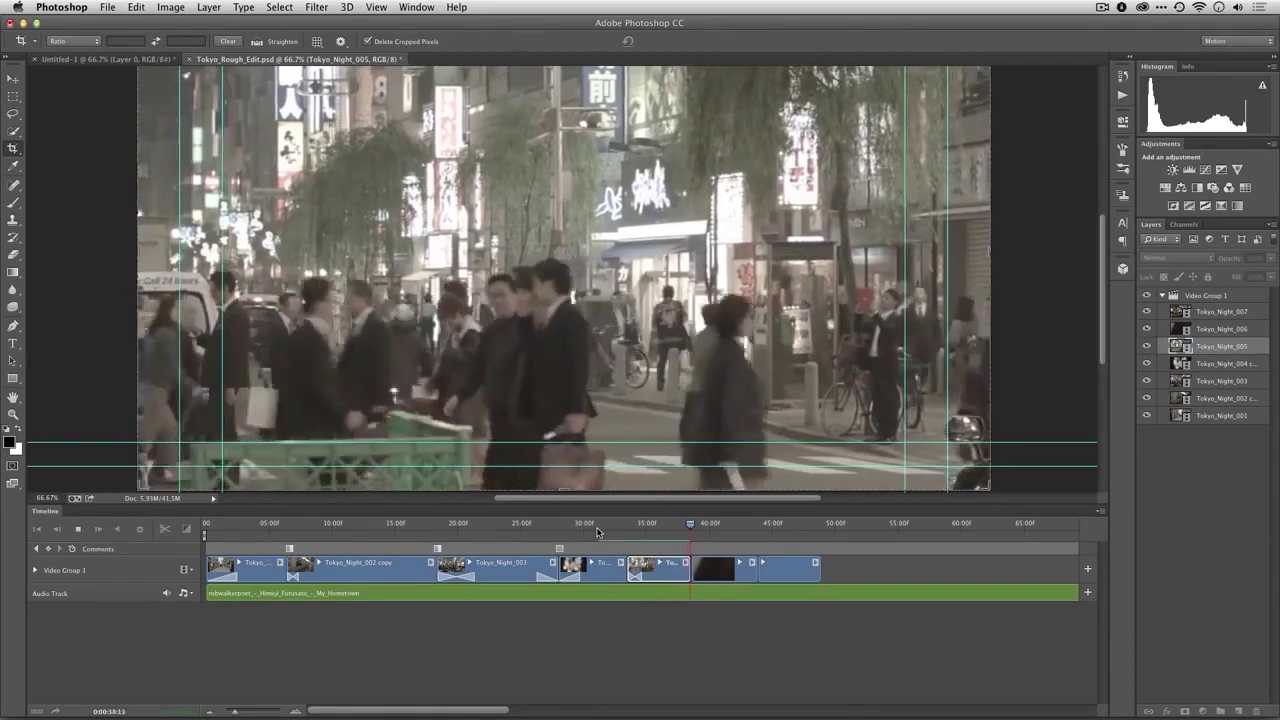
Play through the street clips to locate the blurry close-up frame in Tokyo_Night_006.
key("space")
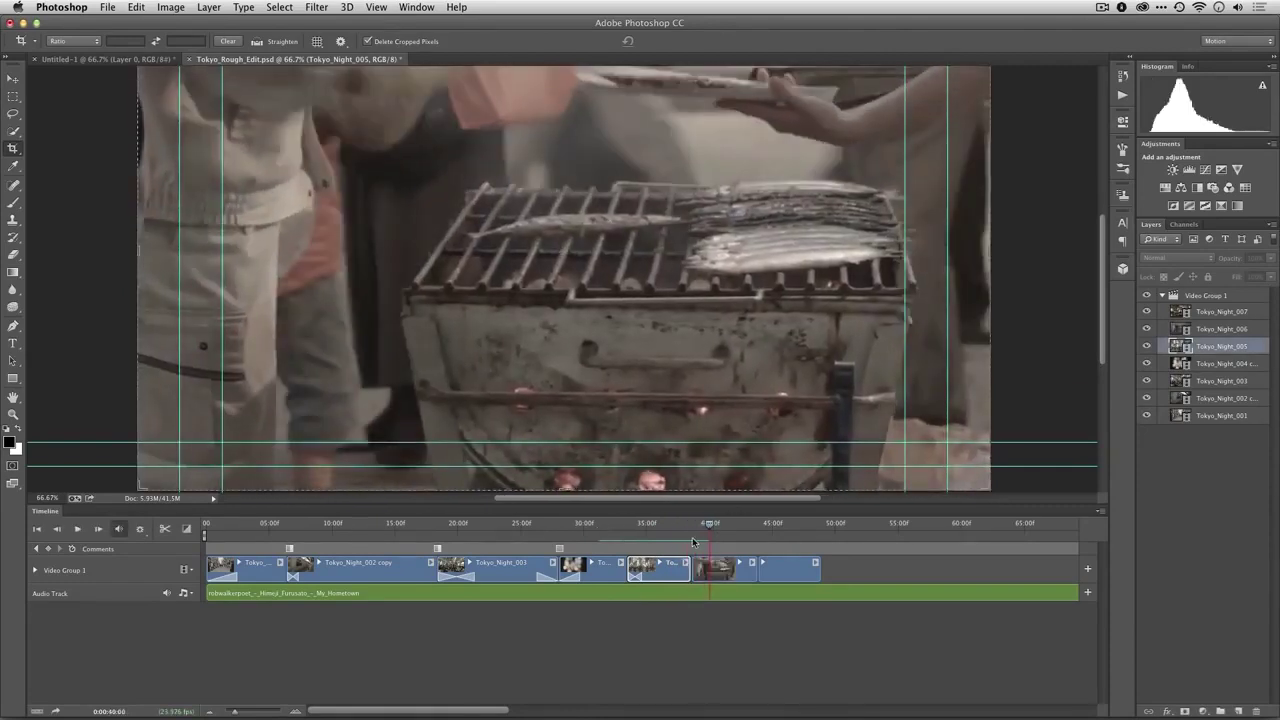
left_click_drag(703, 527, 686, 529)
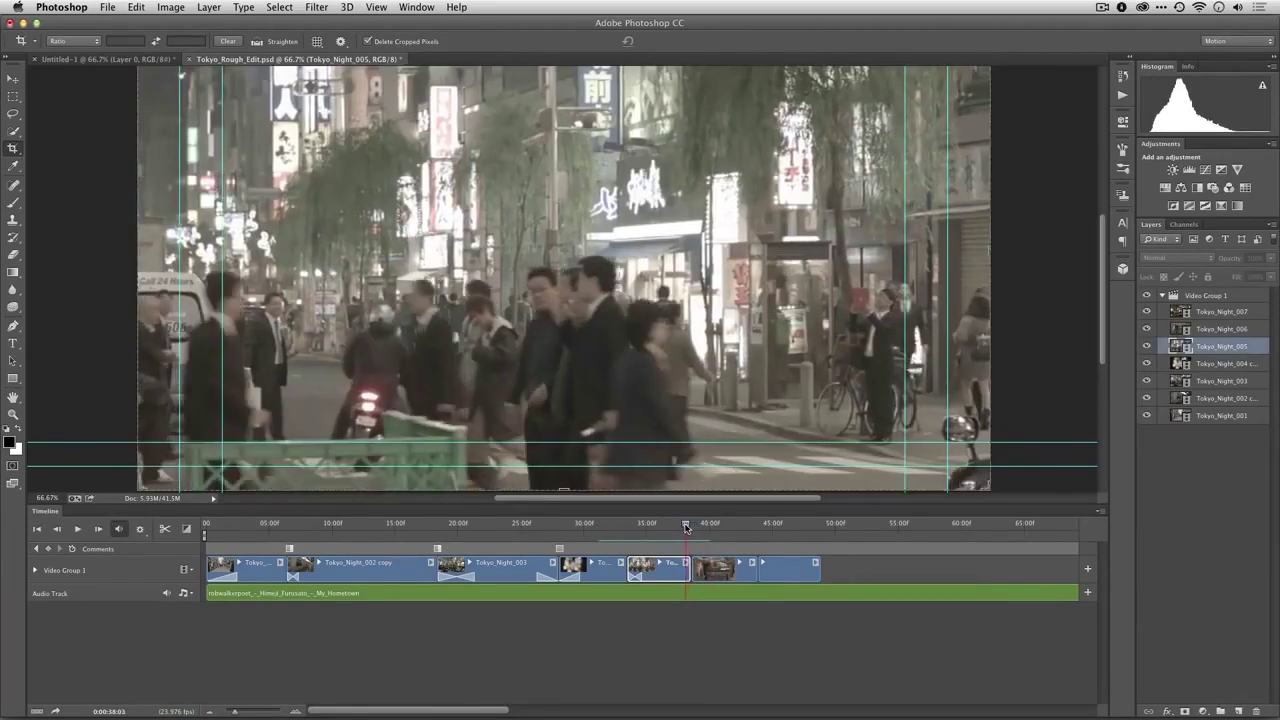
key("space")
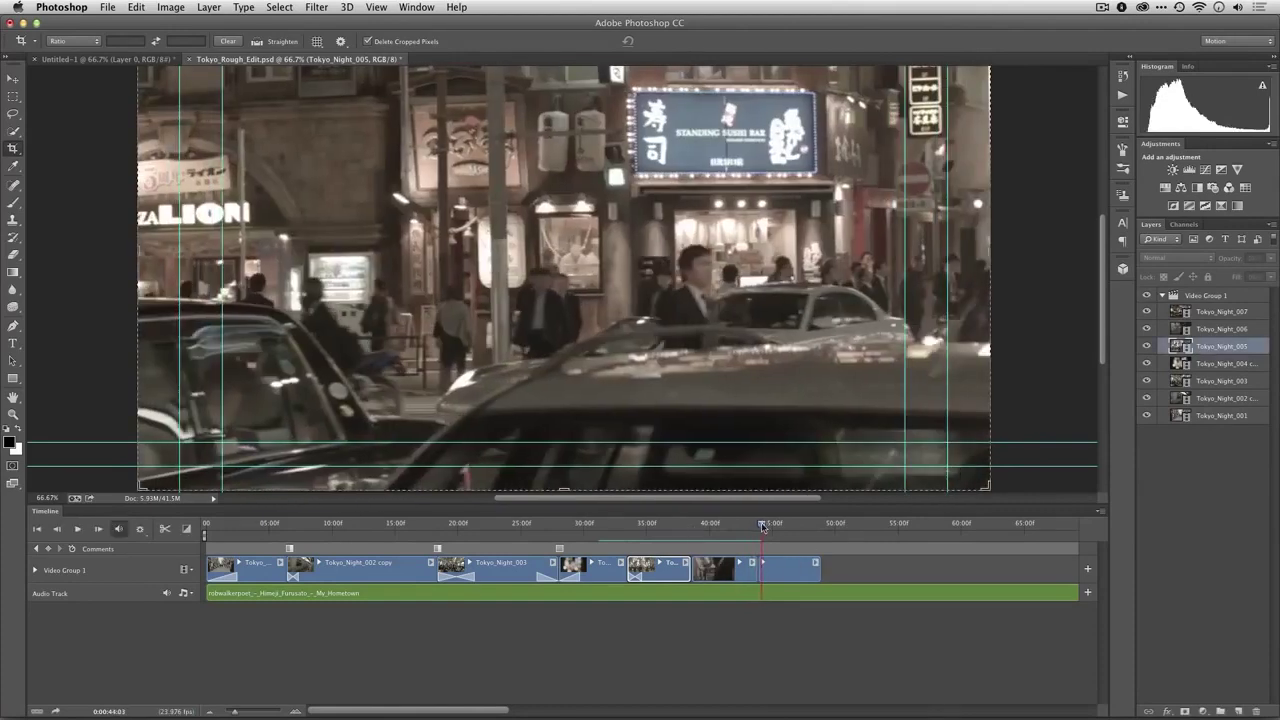
left_click_drag(760, 524, 752, 528)
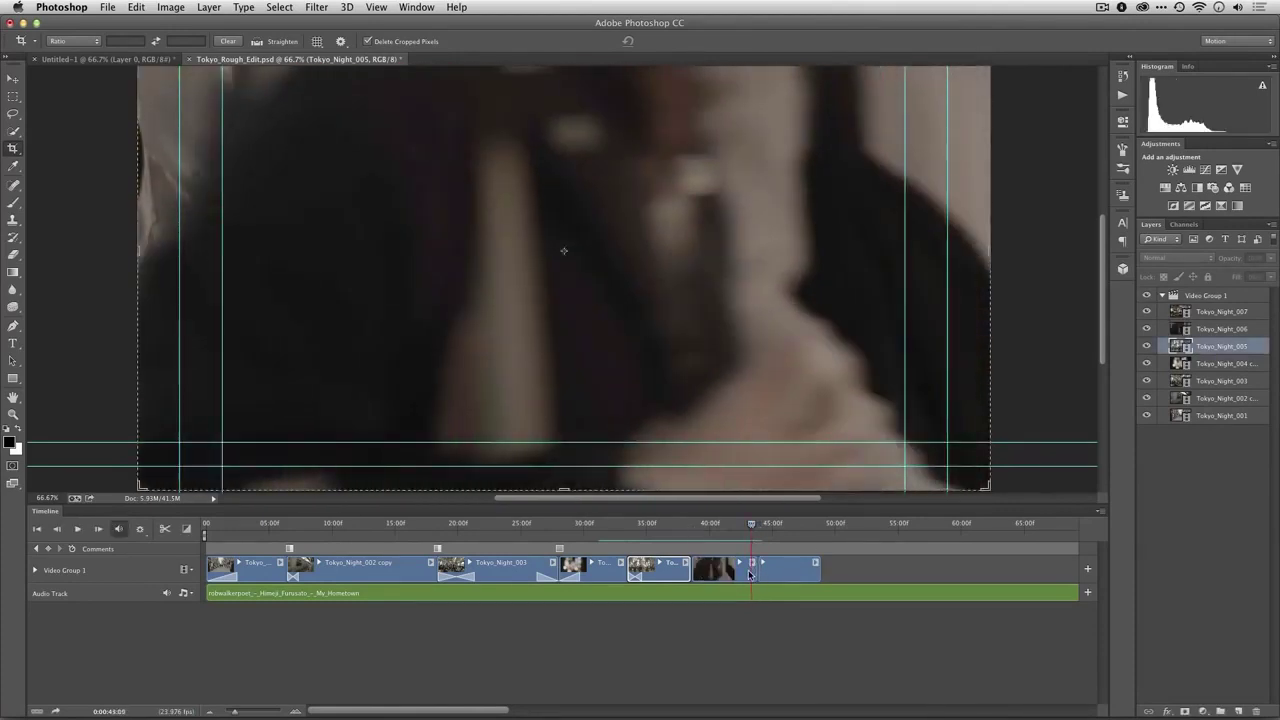
Split Tokyo_Night_006 at the playhead, delete the leftover sliver, and replay the section.
left_click(749, 574)
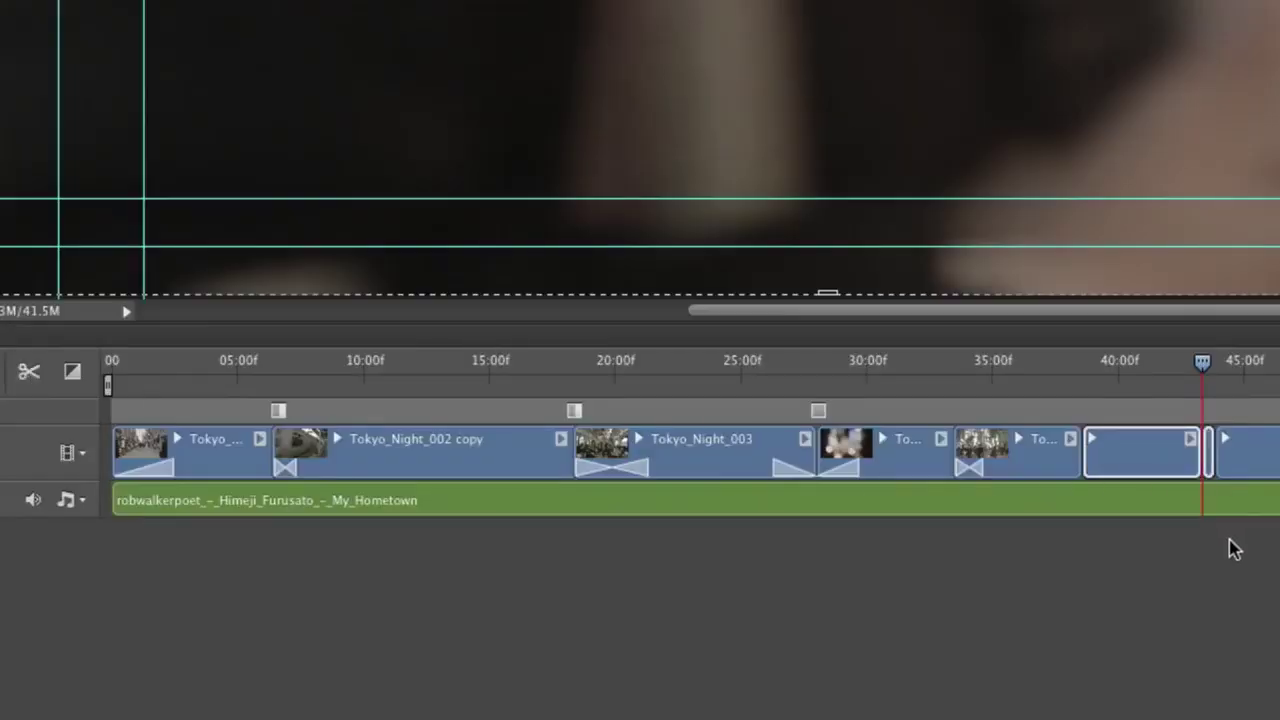
left_click(1232, 548)
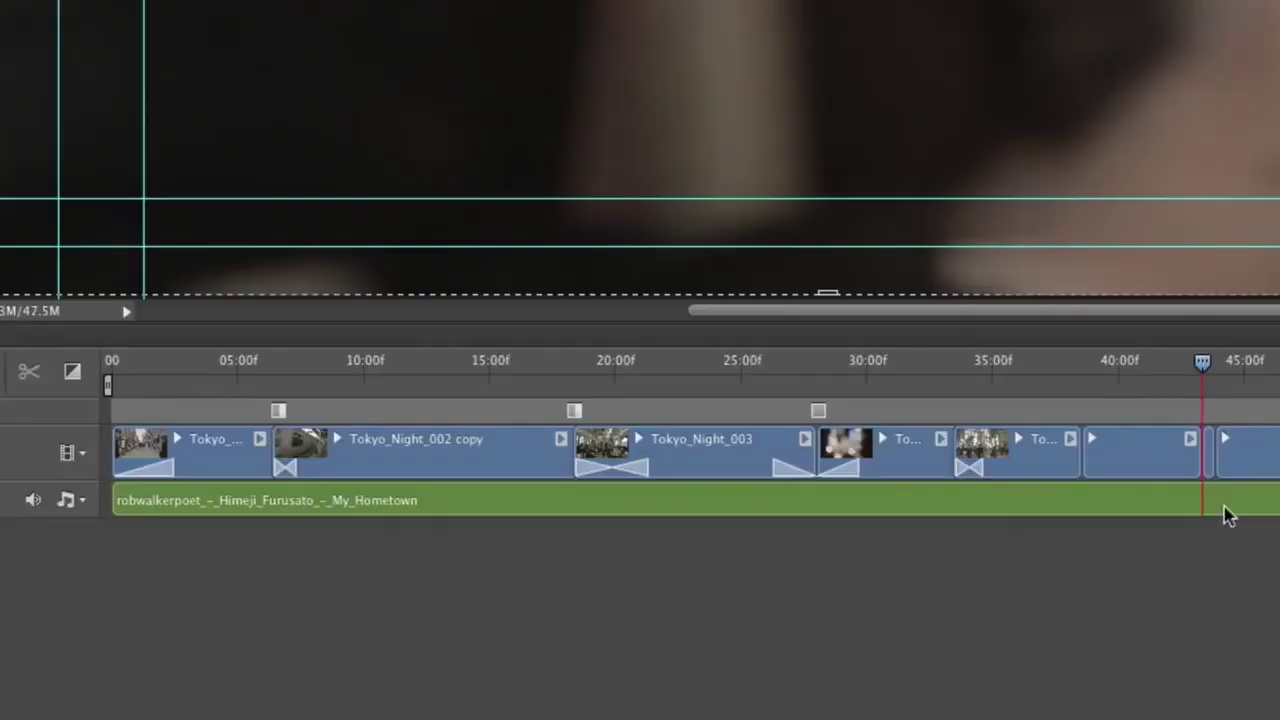
left_click(1208, 455)
key("Delete")
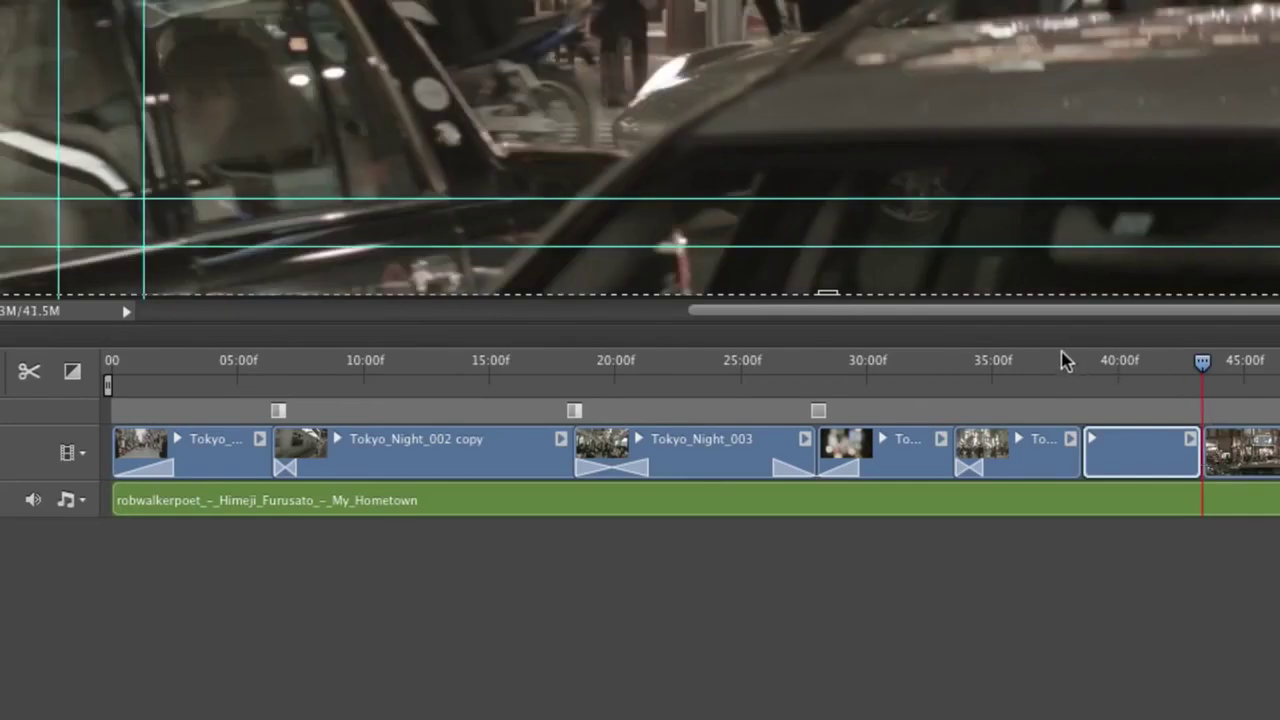
left_click(682, 522)
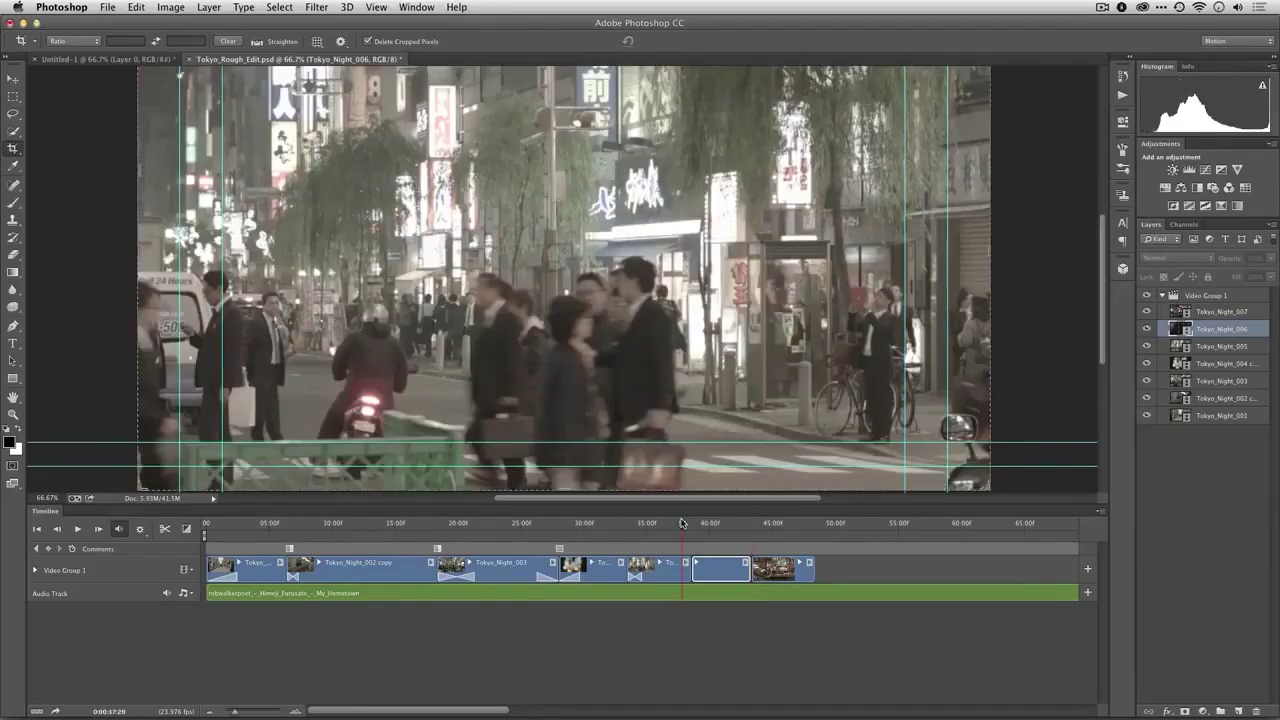
key("space")
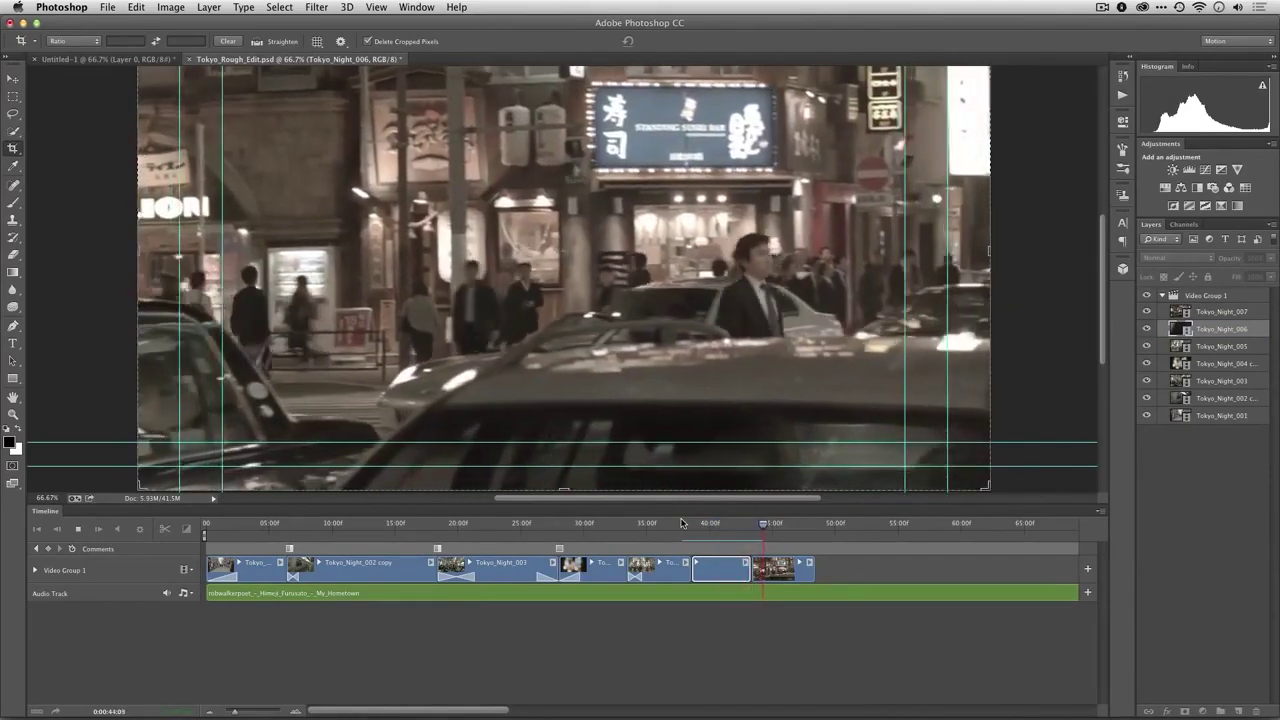
Add a short Fade With Black of about 10 frames after Tokyo_Night_006.
key("space")
left_click(188, 530)
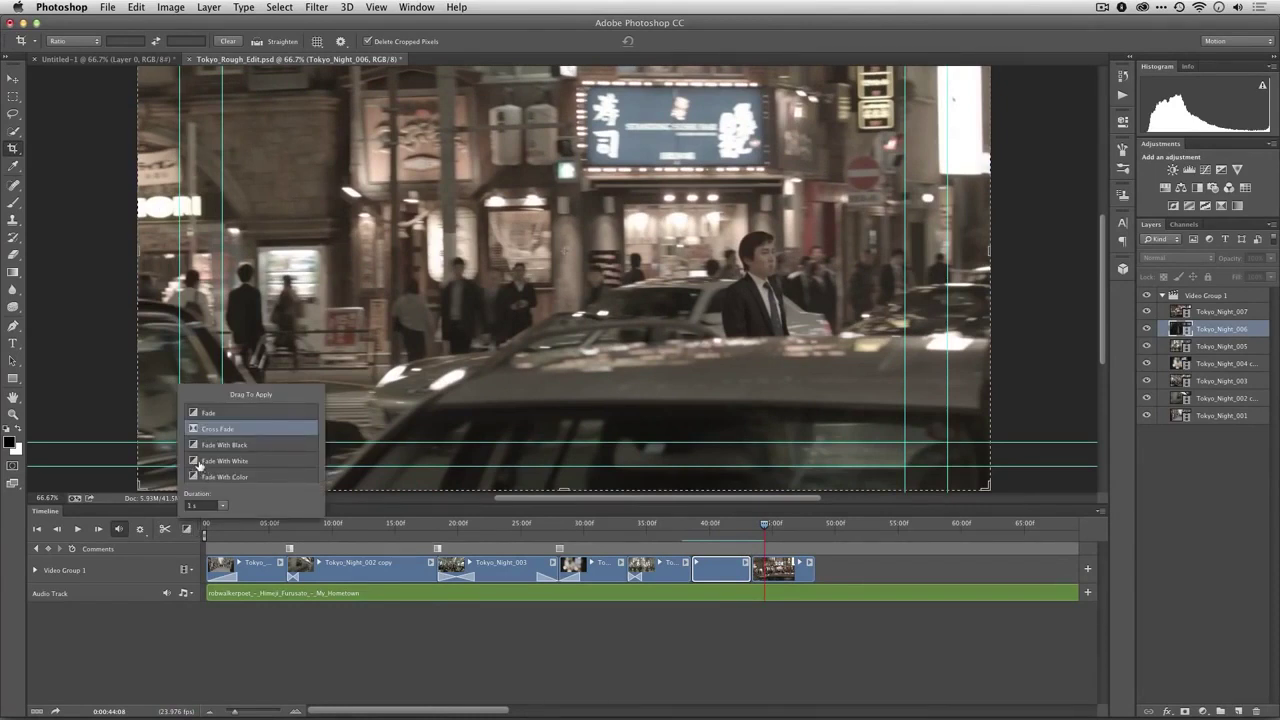
left_click_drag(196, 452, 636, 553)
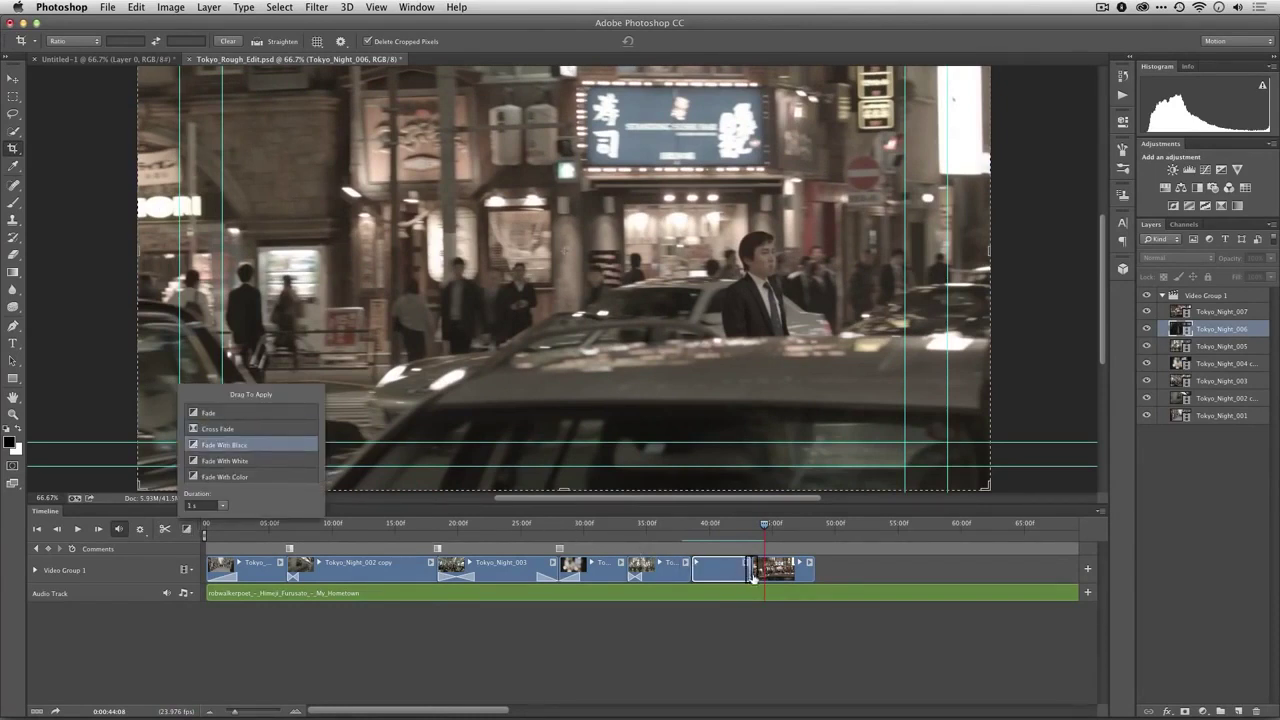
left_click_drag(753, 578, 747, 578)
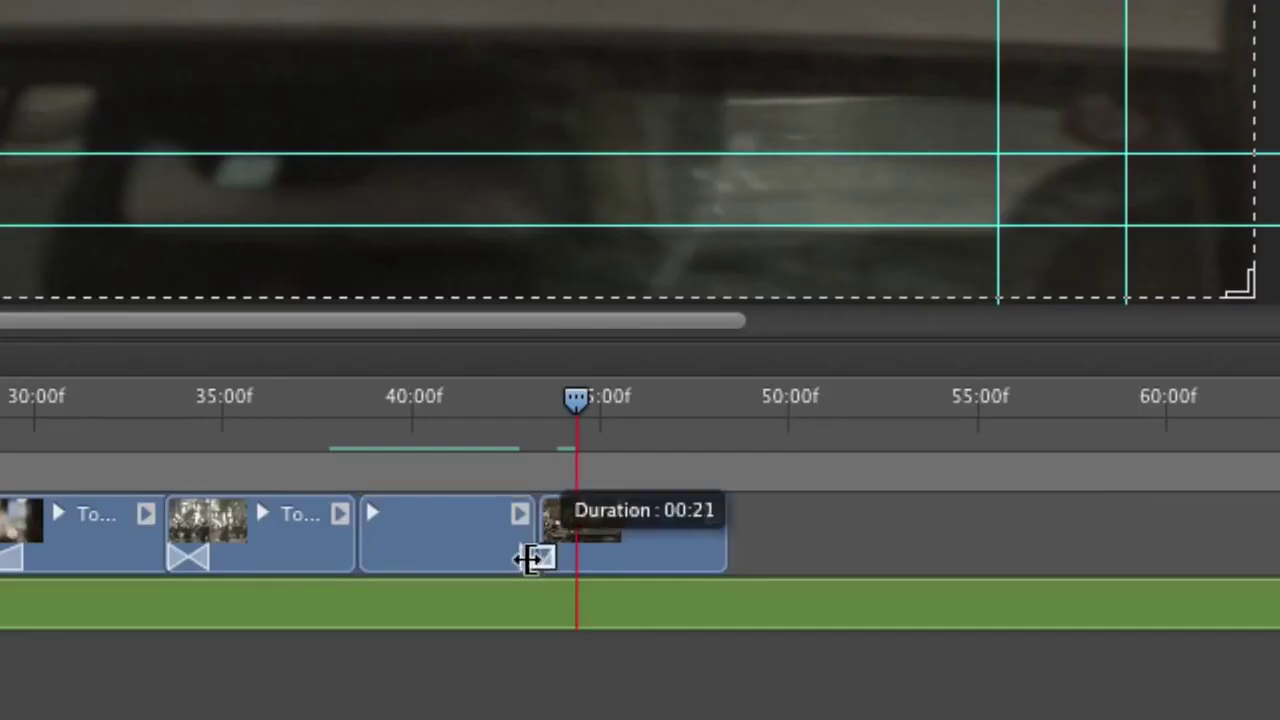
left_click_drag(527, 560, 538, 560)
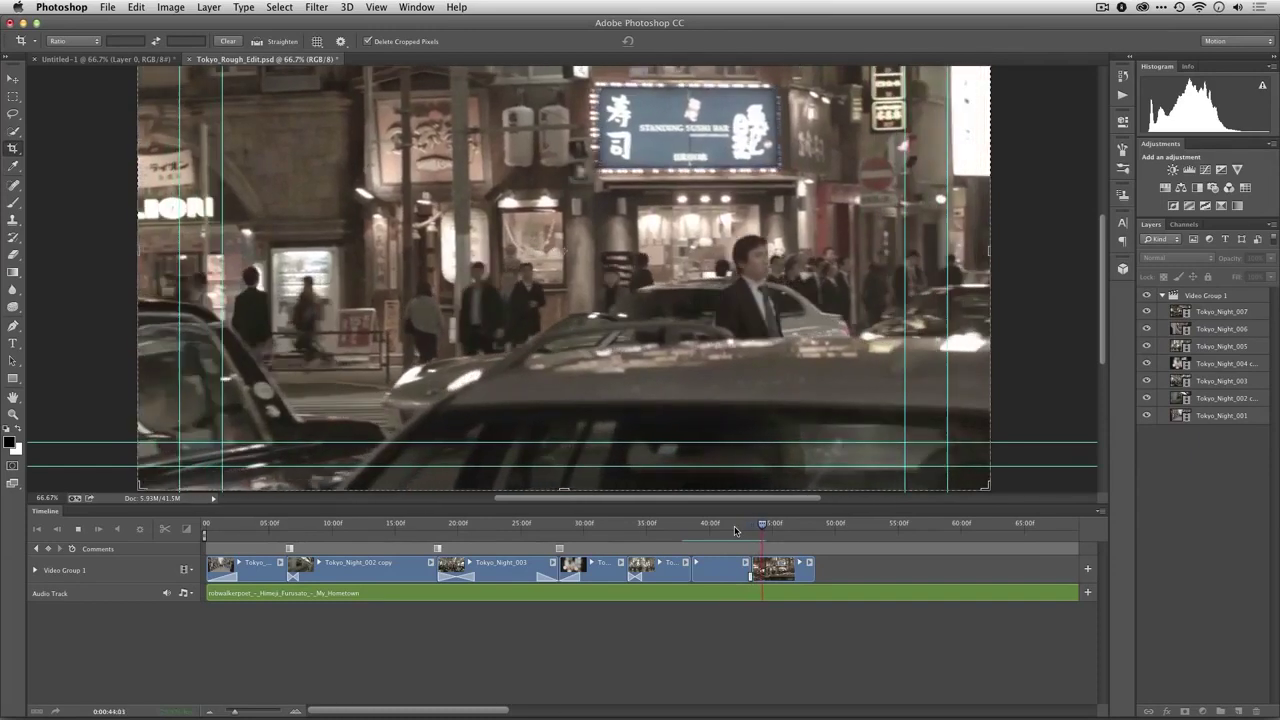
Add a roughly 12-frame fade-through-black before the Tokyo_Night_006 grill clip and play it back.
left_click(693, 528)
left_click_drag(693, 528, 689, 528)
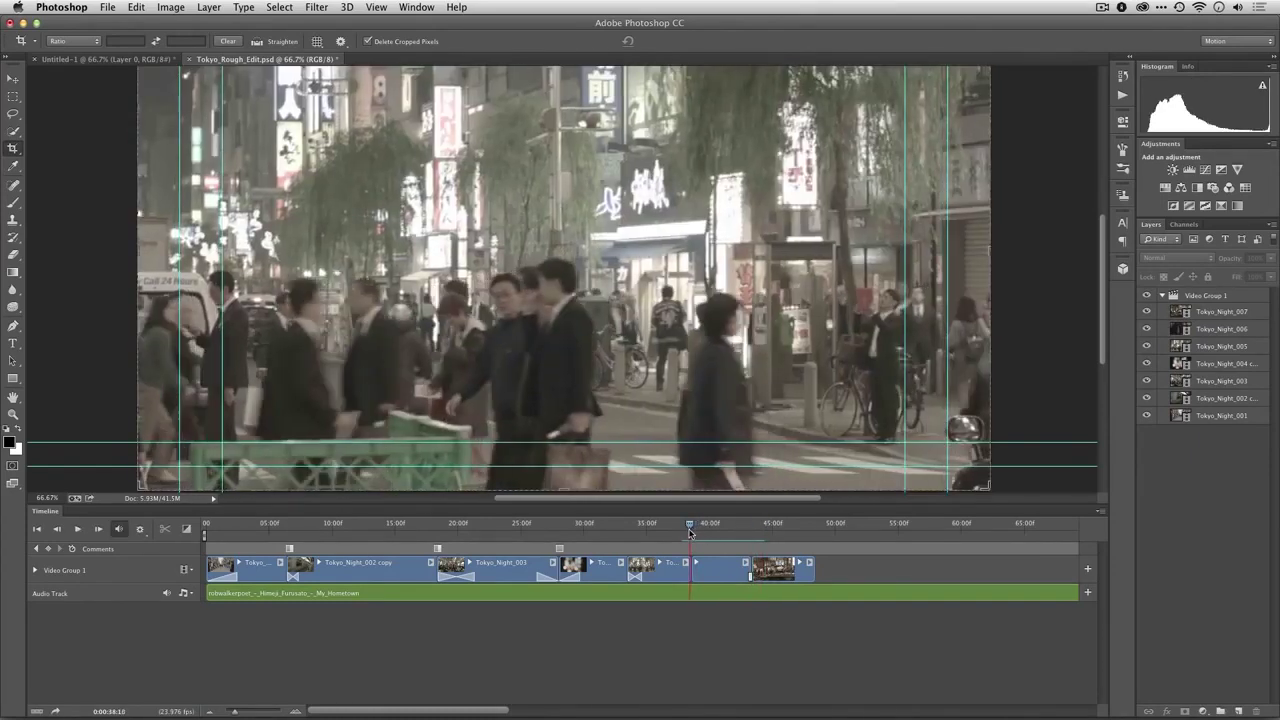
left_click(185, 529)
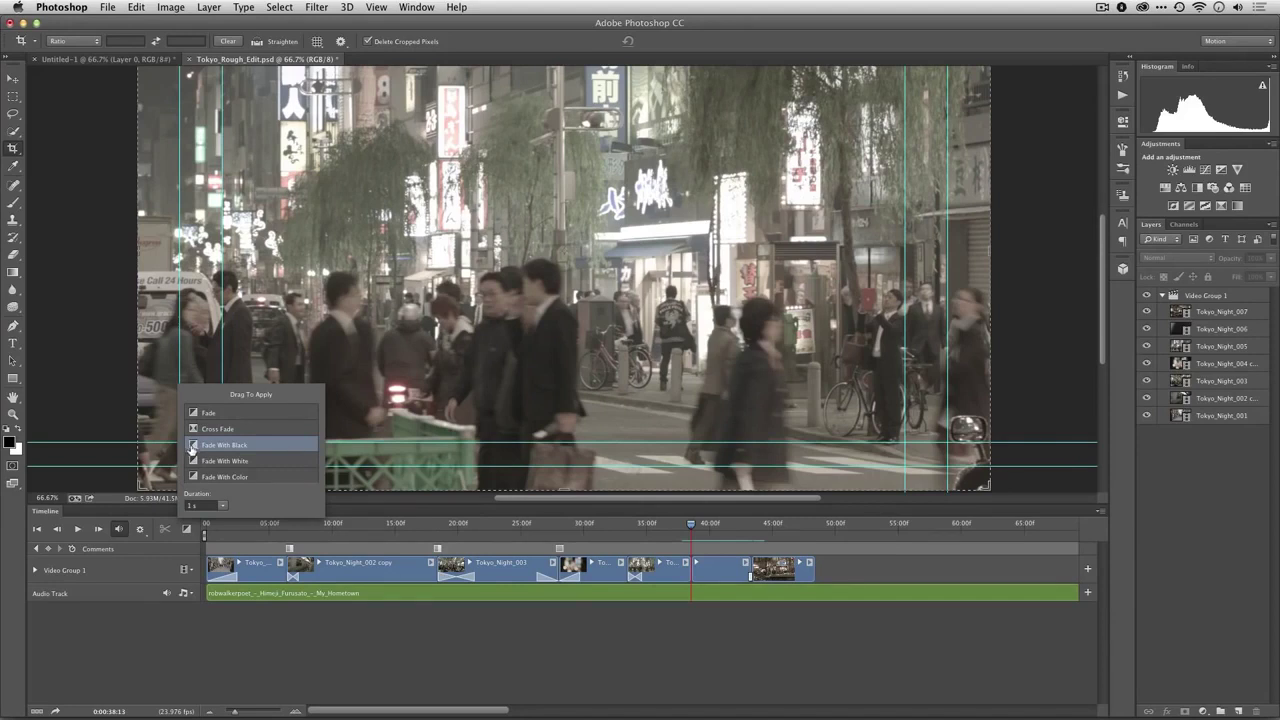
left_click_drag(691, 571, 691, 574)
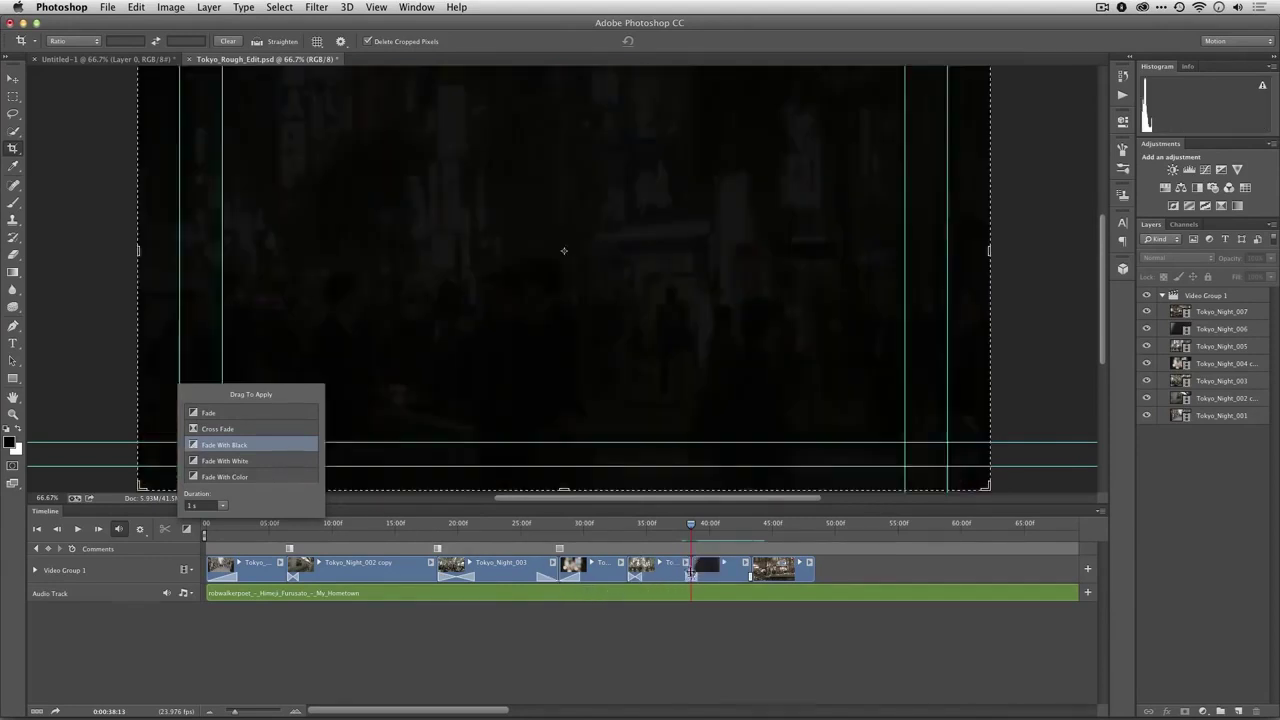
left_click(688, 578)
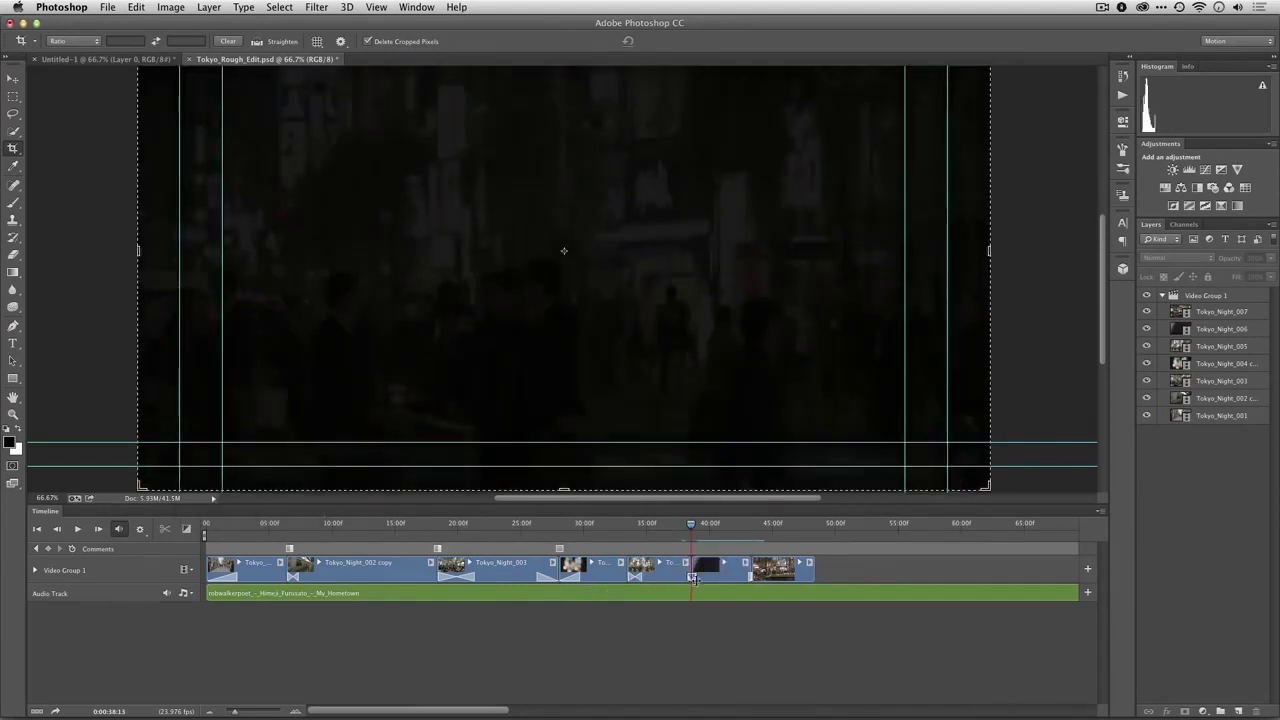
mouse_move(692, 576)
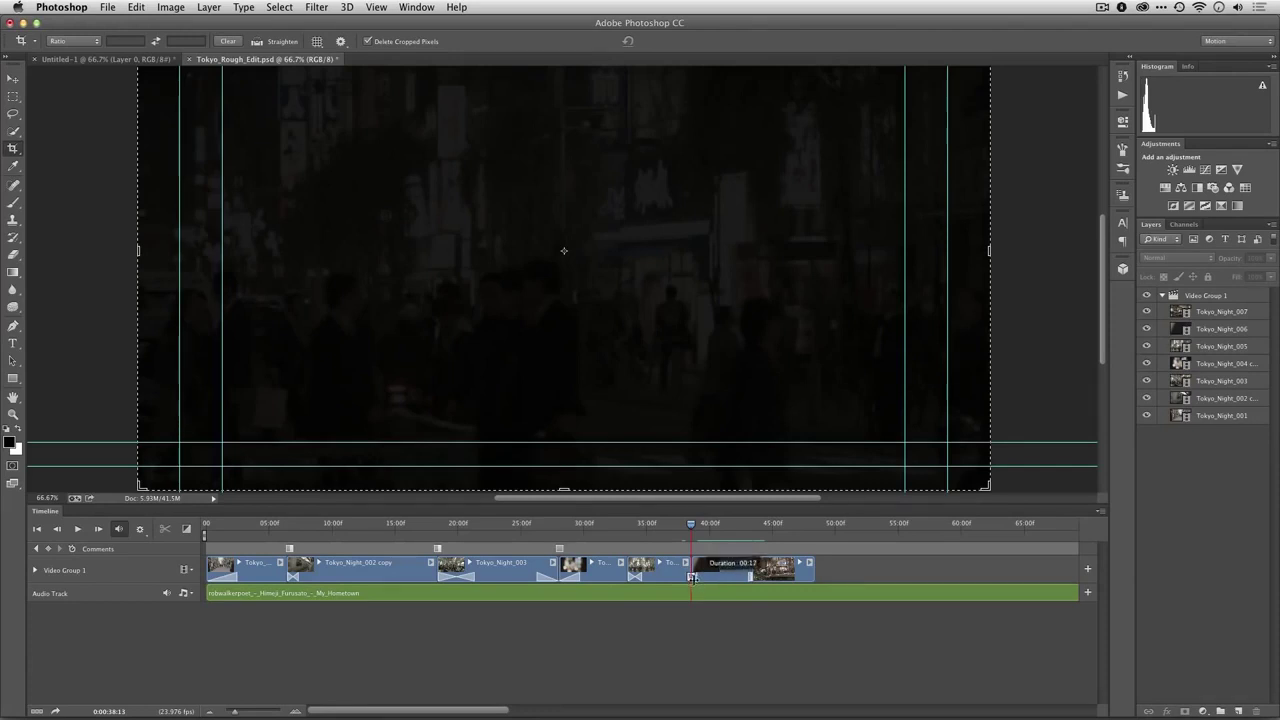
left_click_drag(692, 578, 689, 577)
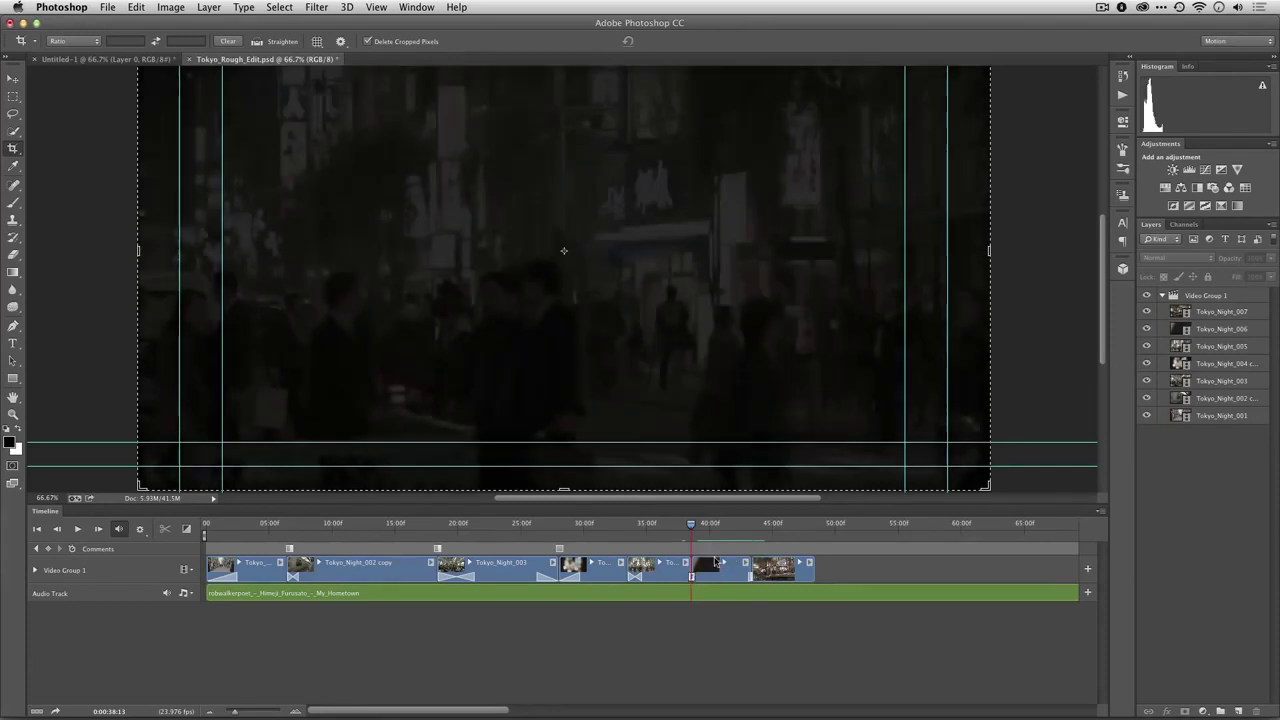
key("space")
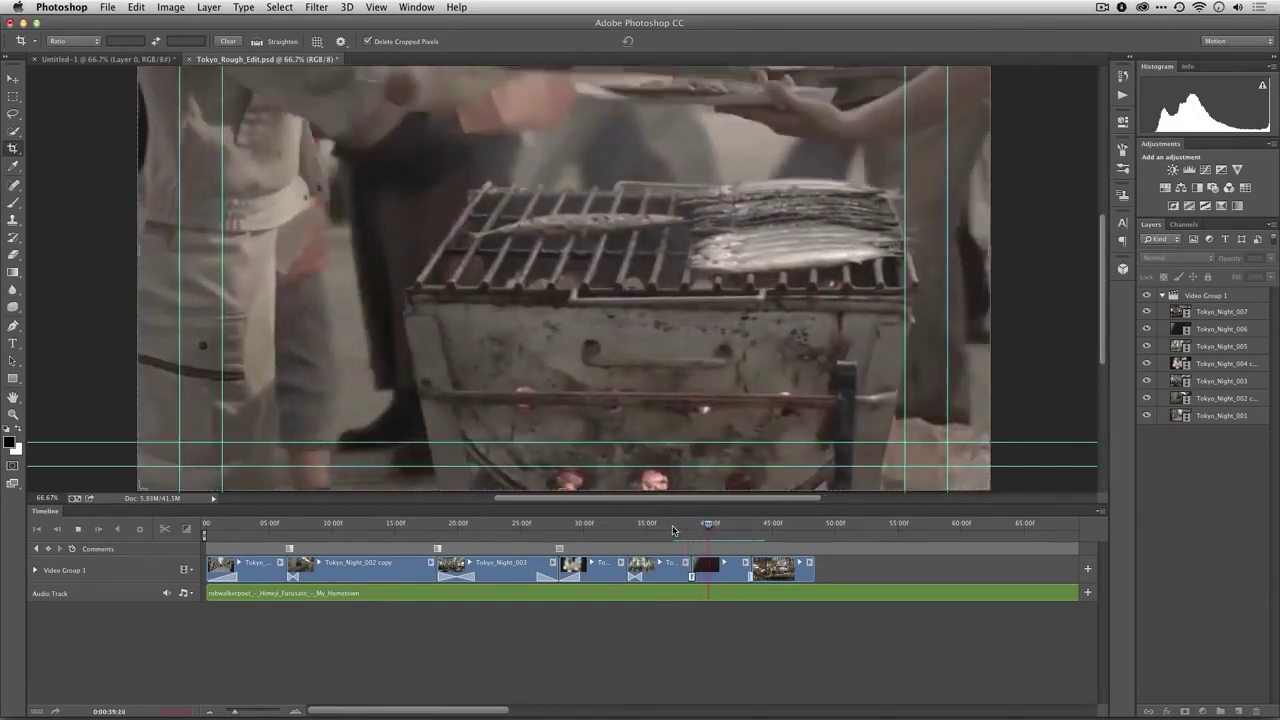
Drag the Tokyo_Night_006 clip's start edge and review it playing into the final street shot.
left_click(700, 566)
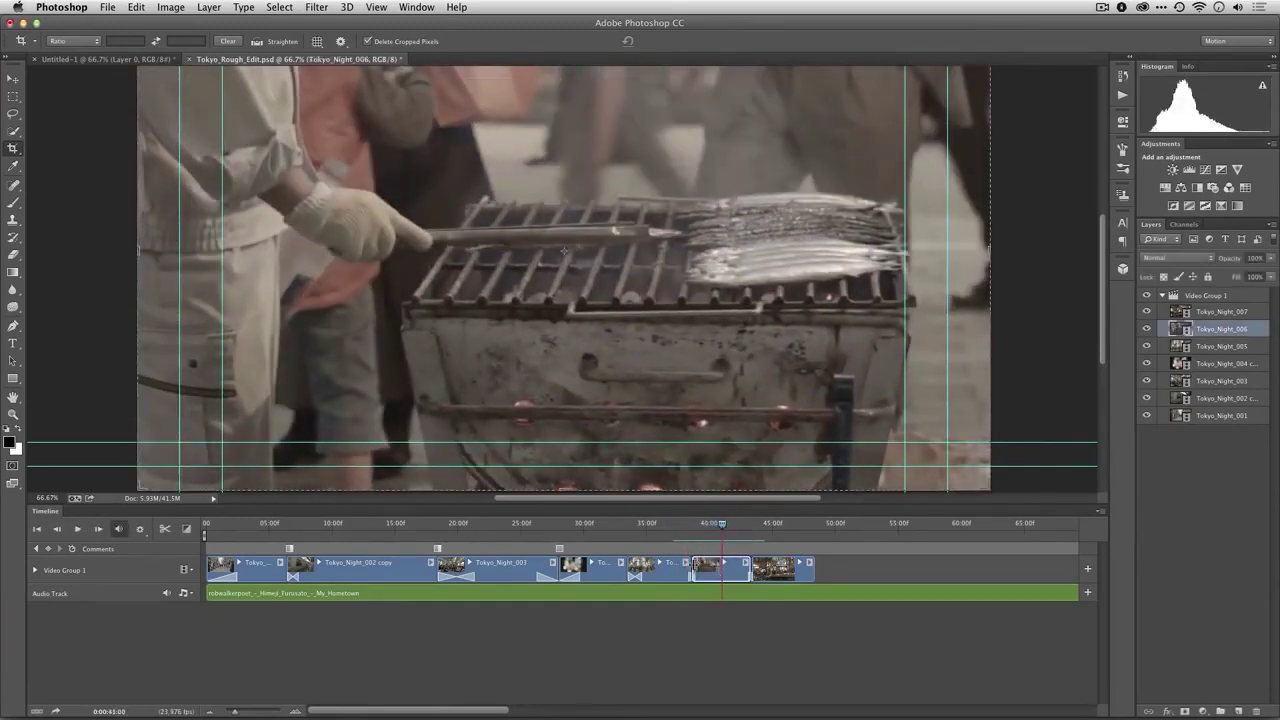
left_click_drag(692, 566, 681, 565)
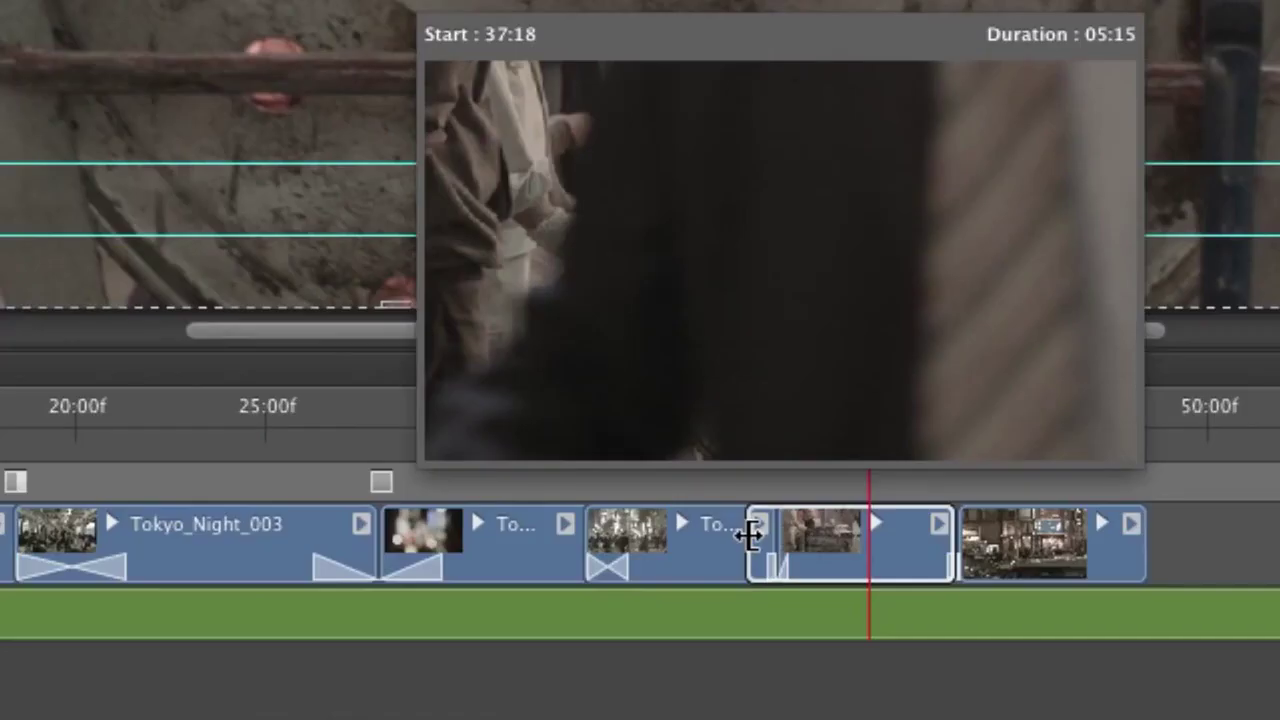
left_click_drag(750, 535, 742, 534)
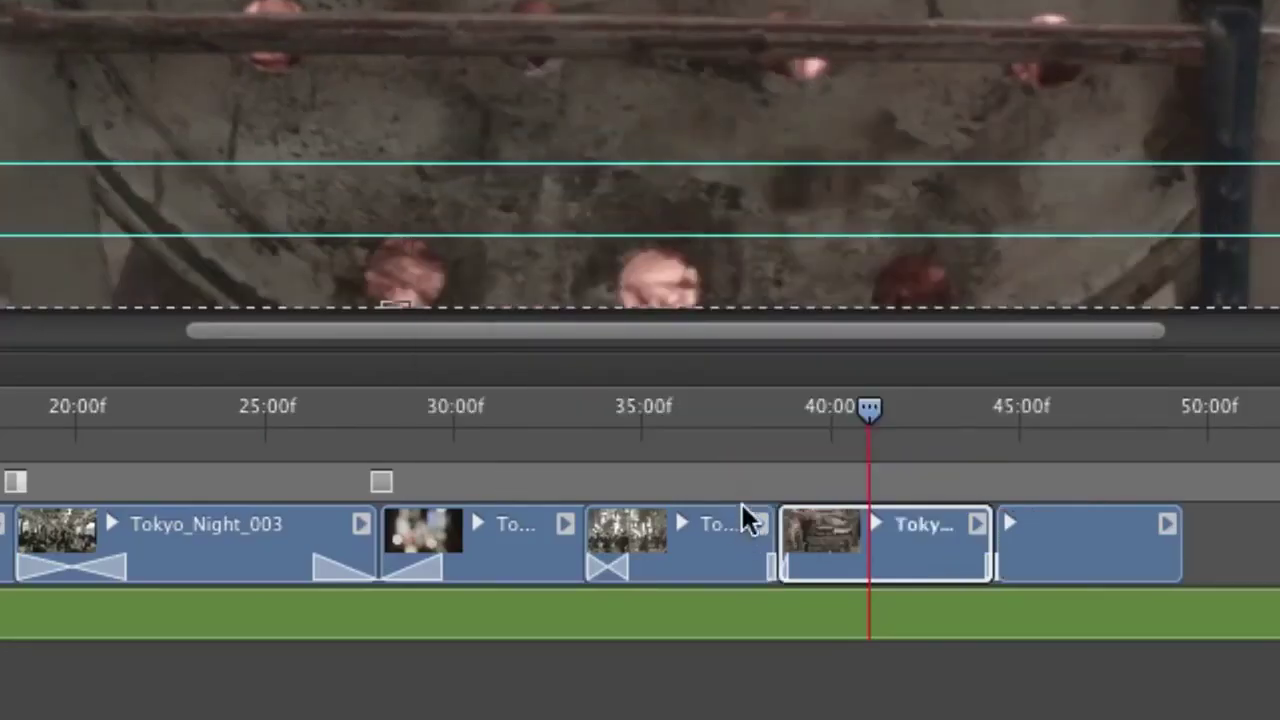
left_click(720, 420)
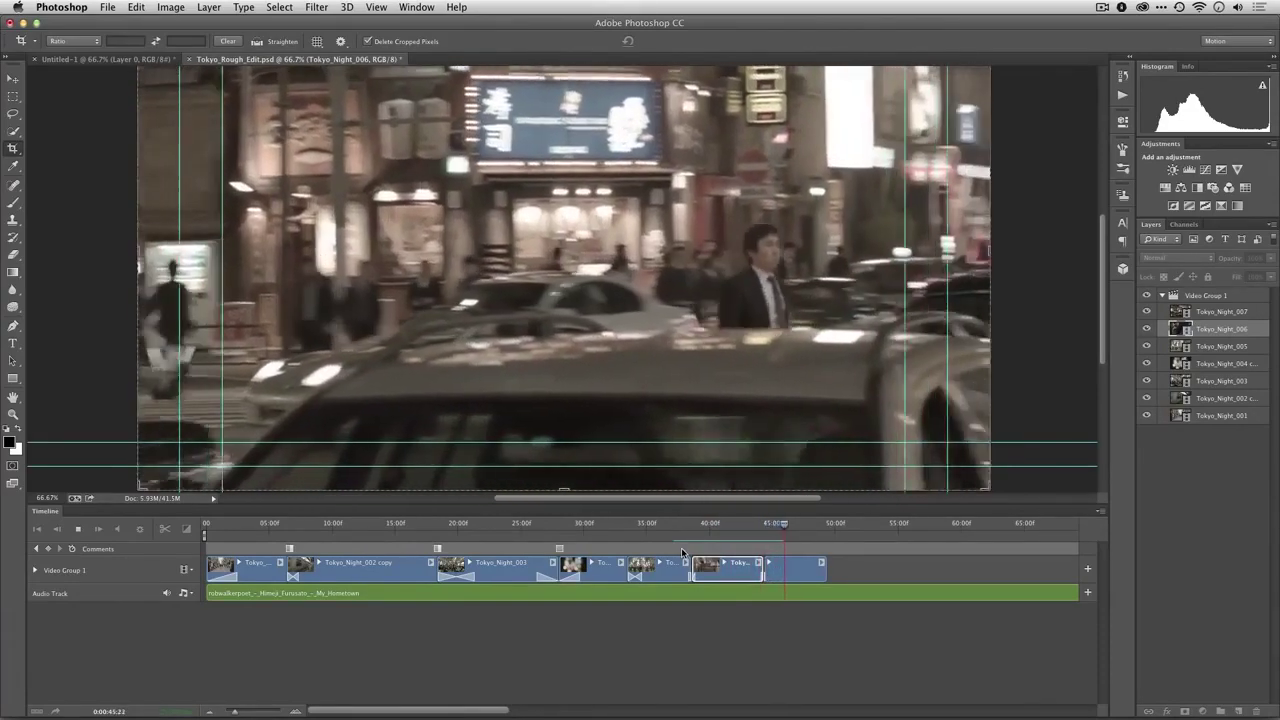
Apply a plain Fade to the end of the last Tokyo_Night_007 clip and scrub past the end.
key("space")
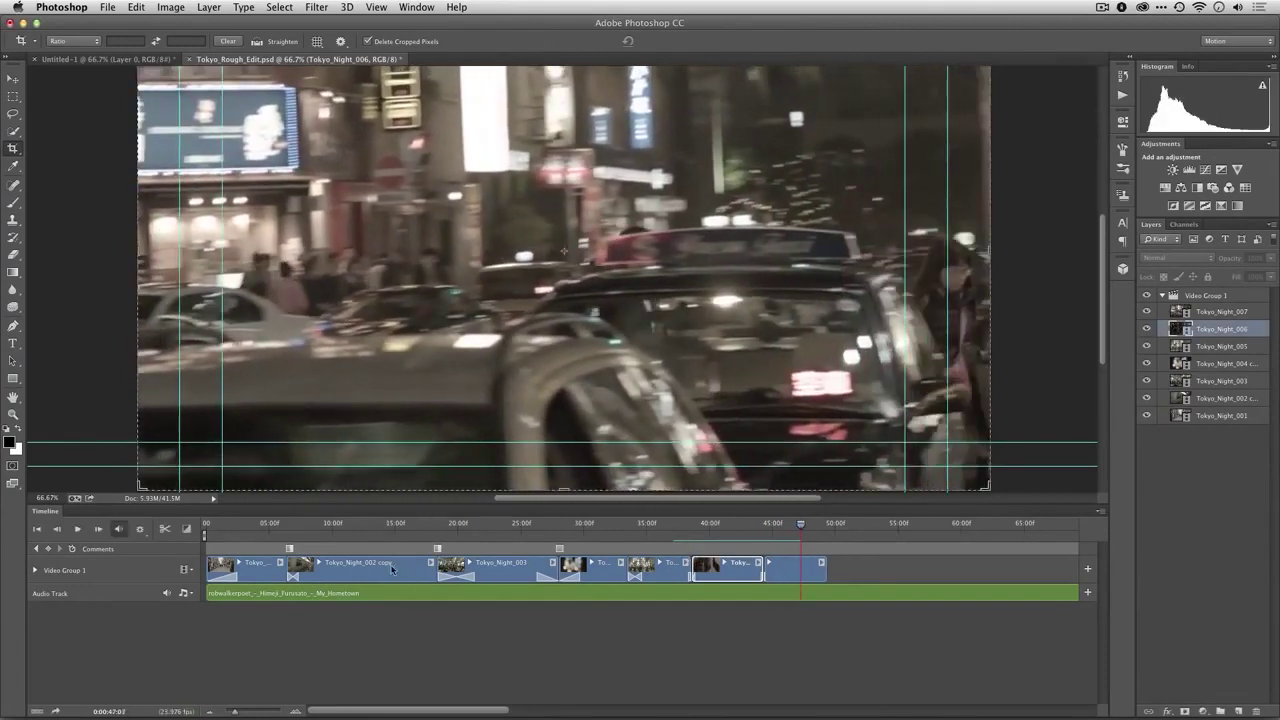
left_click(187, 530)
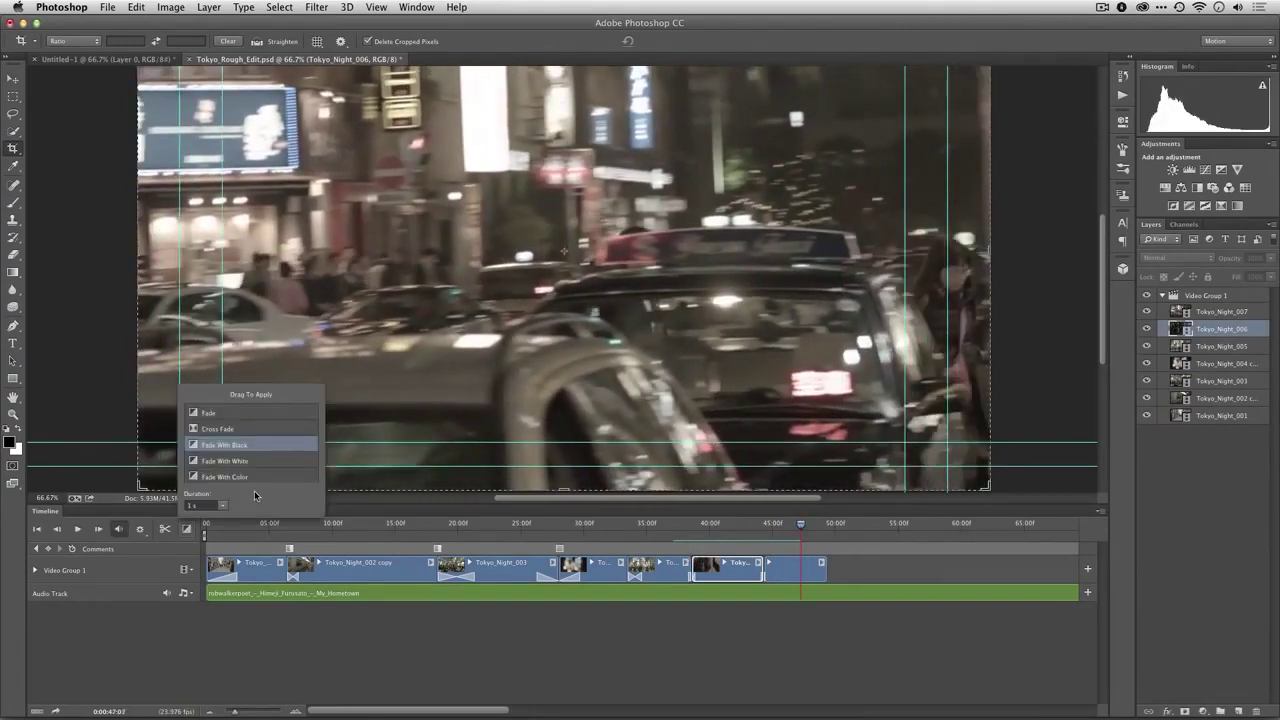
left_click(195, 414)
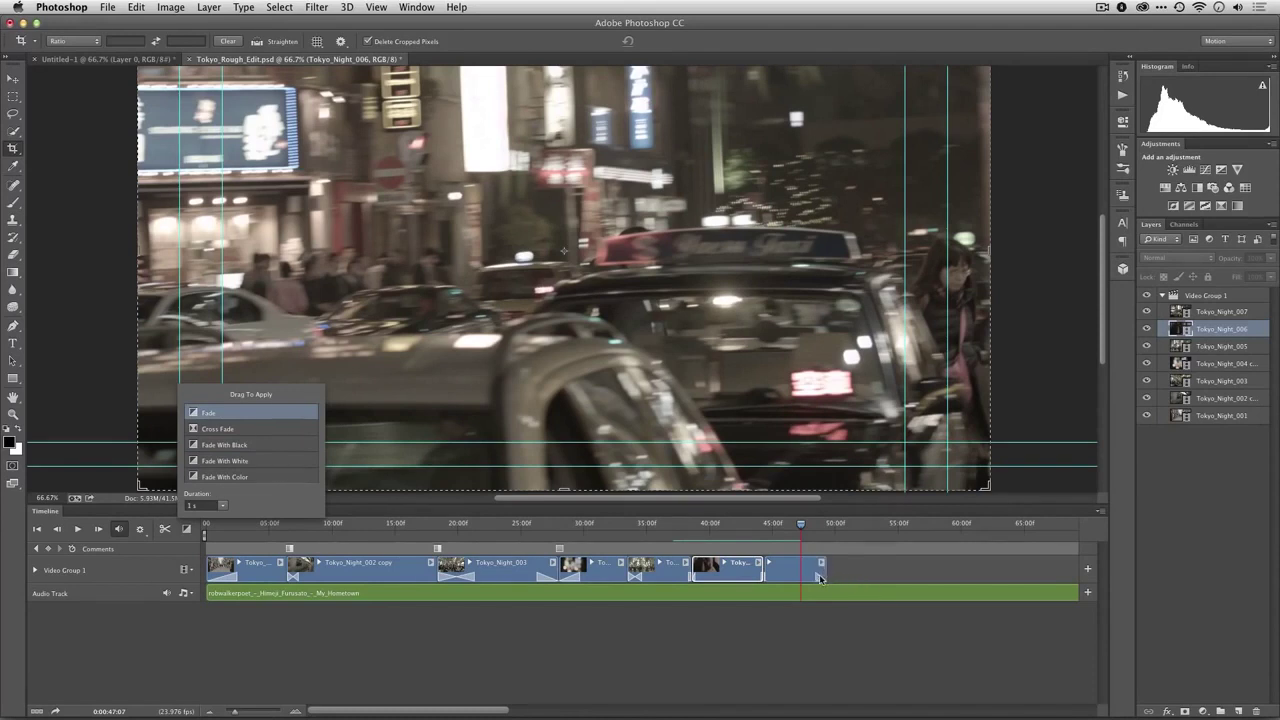
left_click_drag(816, 577, 820, 579)
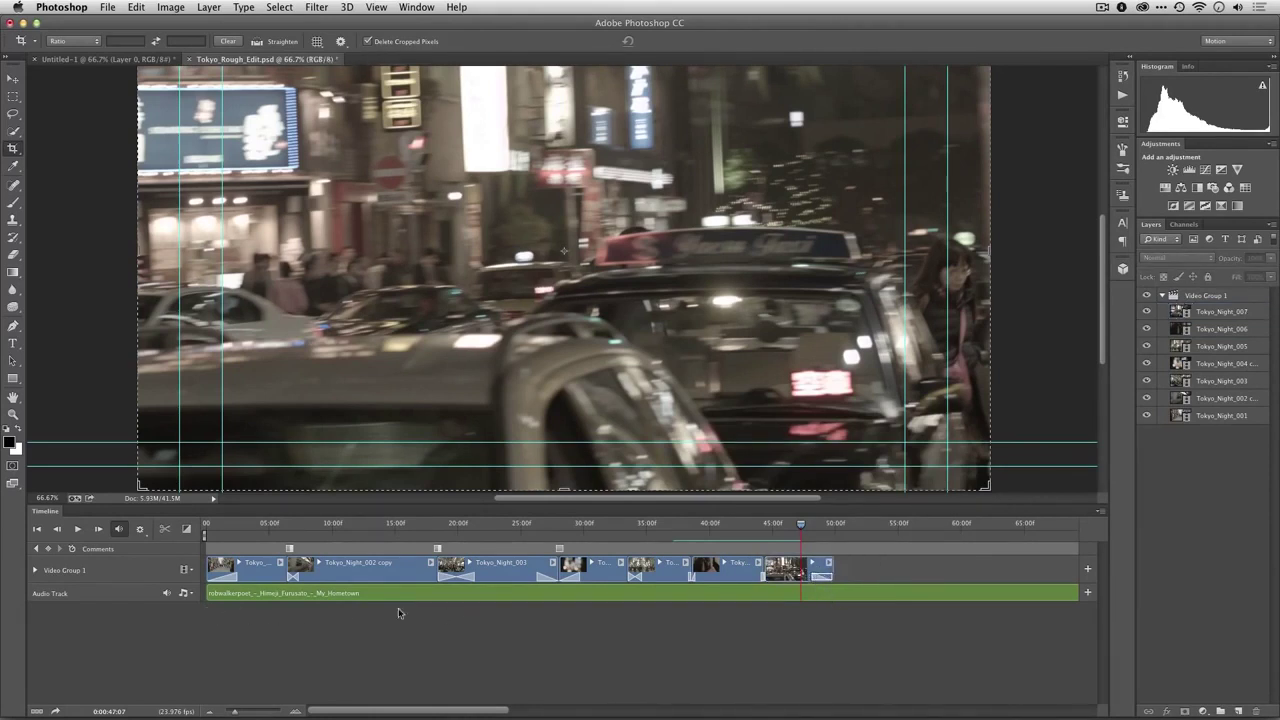
left_click_drag(800, 528, 836, 540)
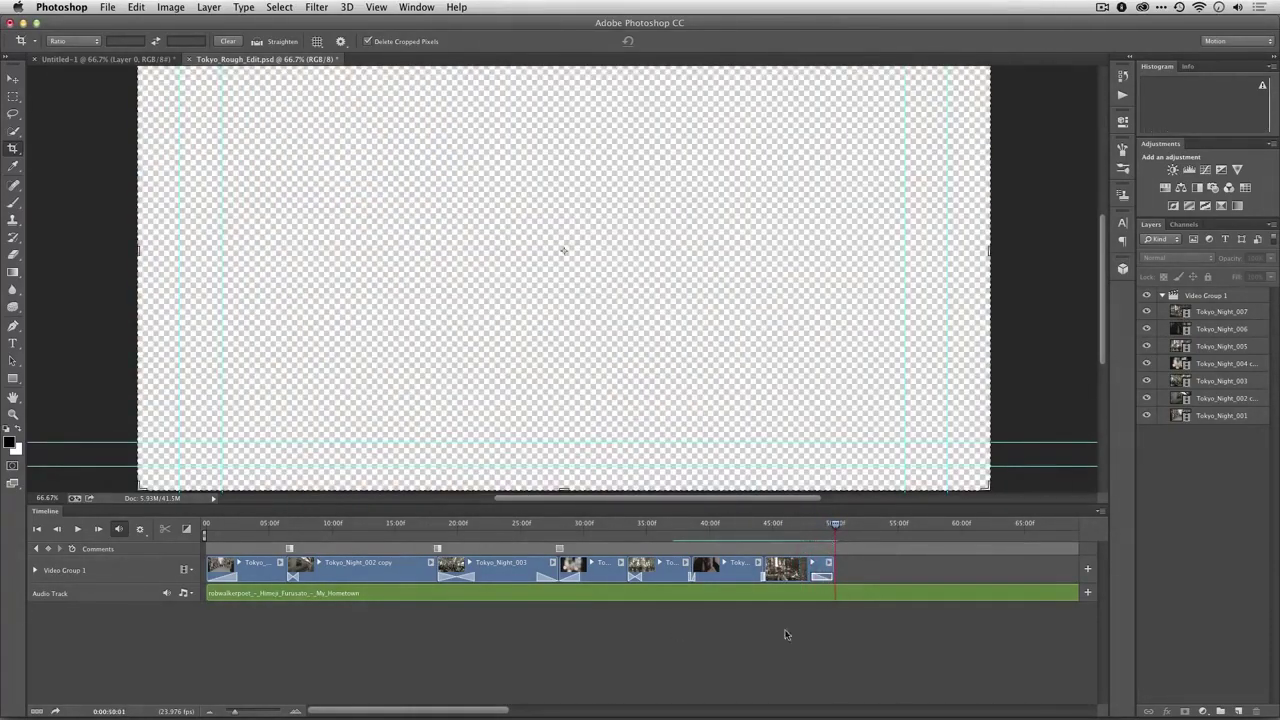
Split the music track where the video ends and delete the leftover piece.
left_click(846, 597)
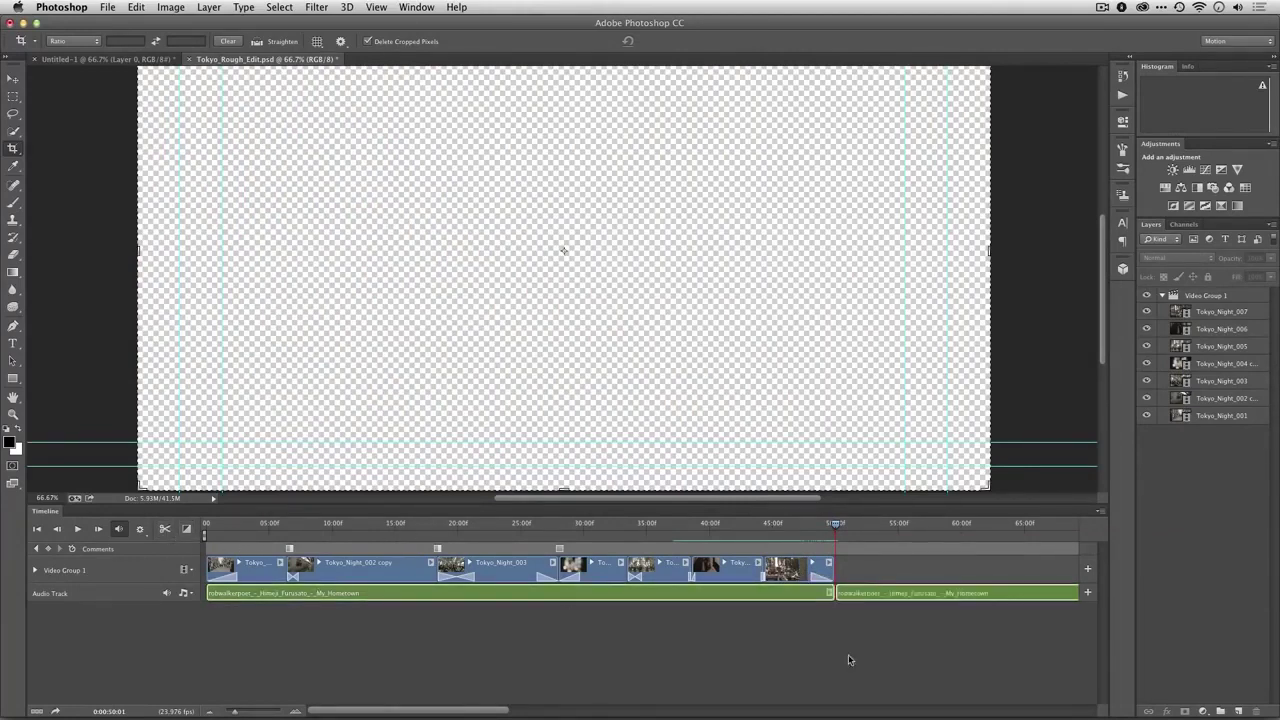
left_click(897, 599)
left_click(886, 600)
key("Delete")
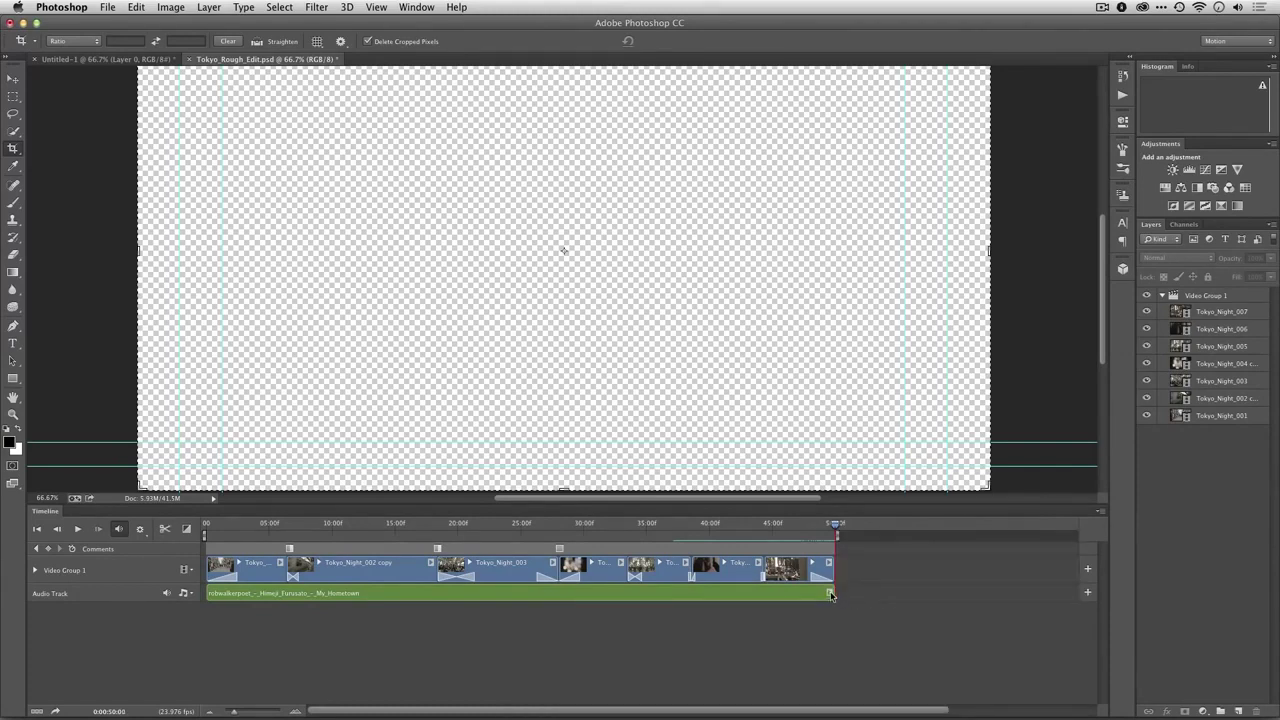
left_click(185, 529)
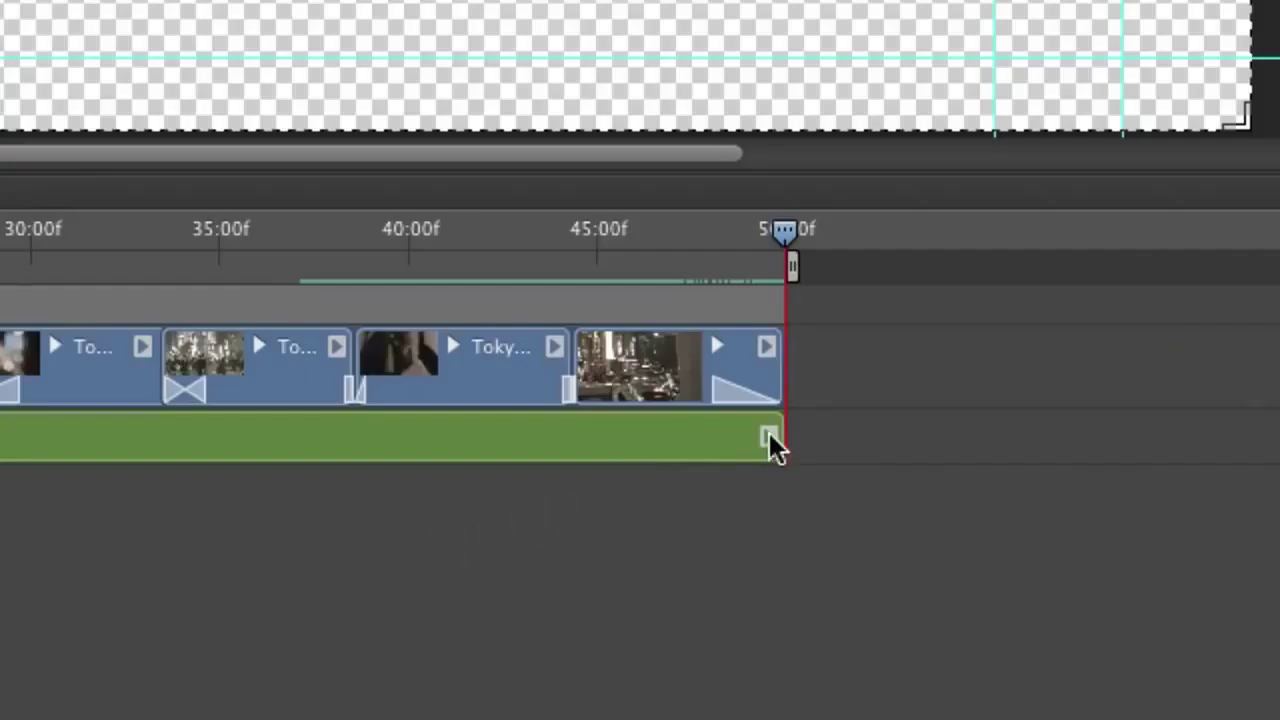
Give the music a 1 s fade-in and a 4 s fade-out, then rewind.
left_click(769, 437)
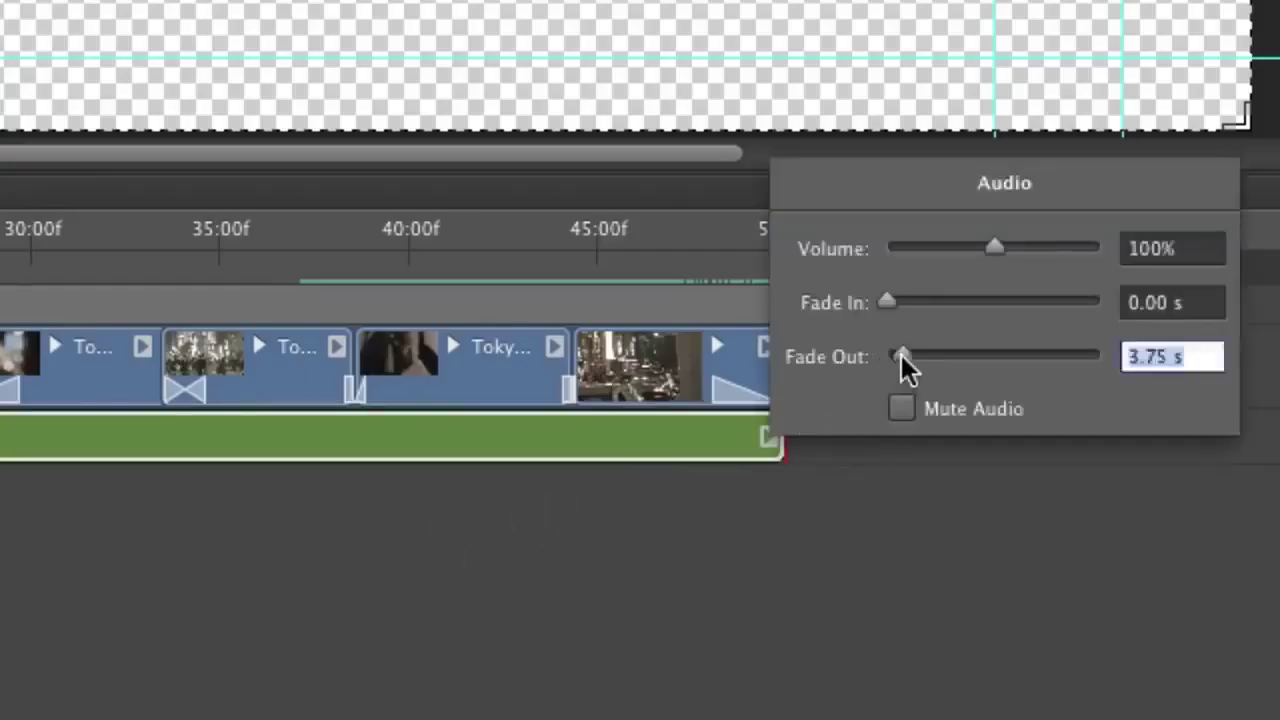
mouse_move(903, 366)
left_mouse_down()
mouse_move(918, 366)
mouse_move(900, 357)
mouse_move(903, 372)
left_mouse_up()
type("4")
key("Tab")
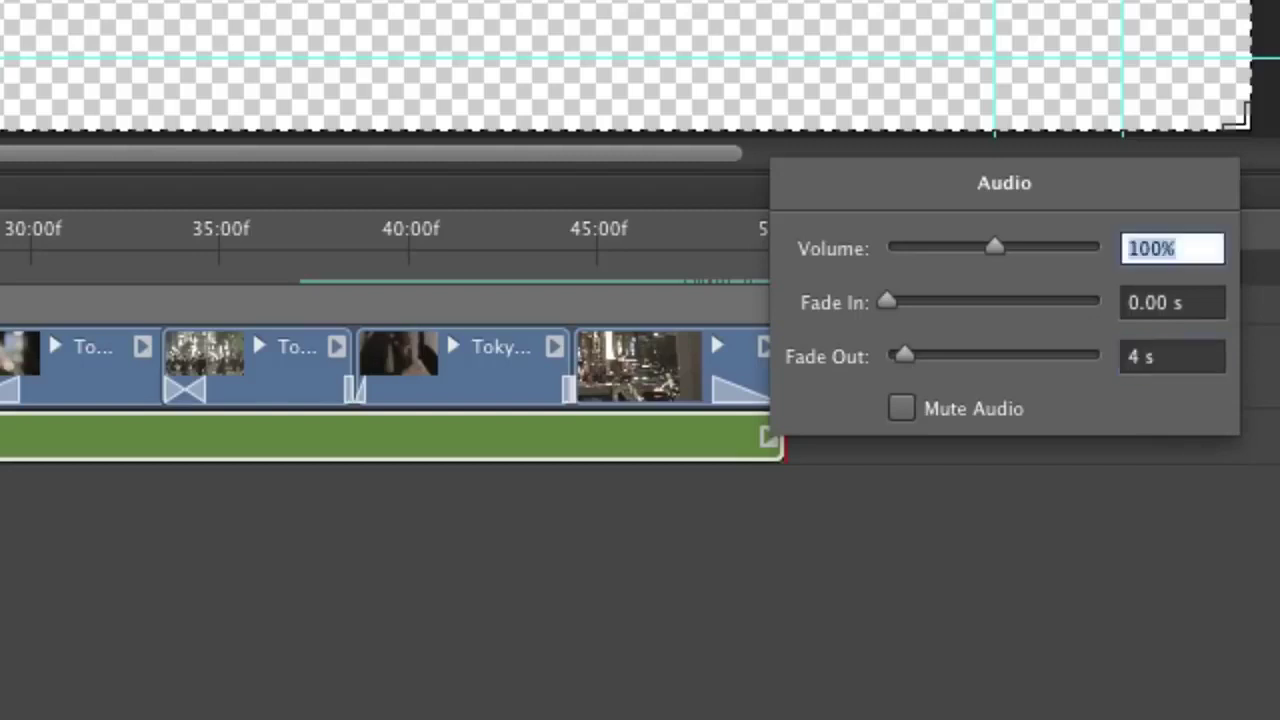
left_click(1152, 306)
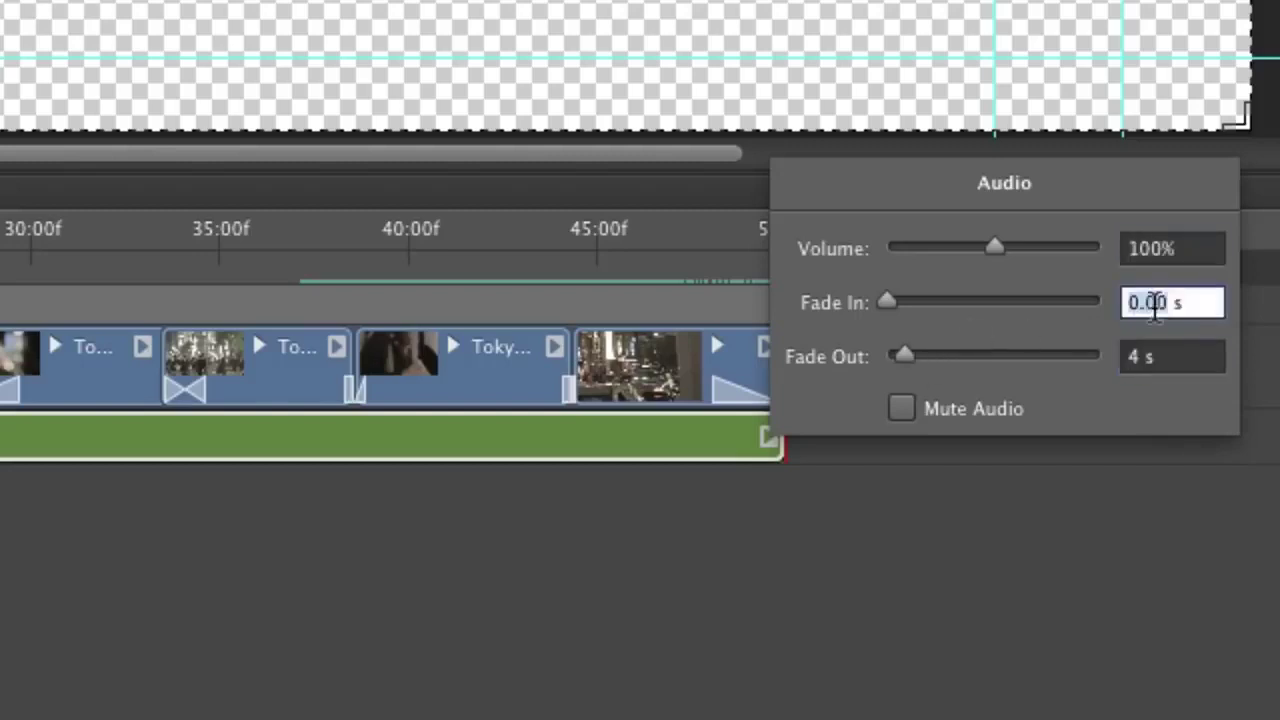
type("1")
key("Tab")
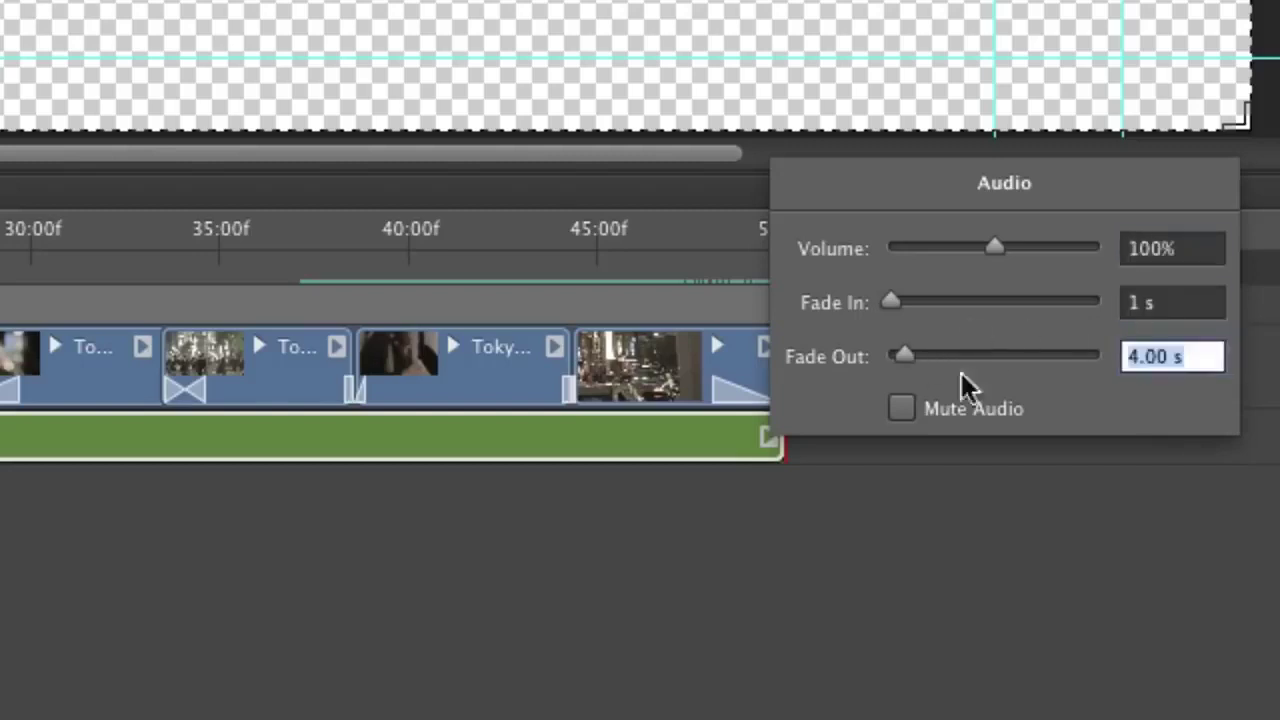
left_click(707, 544)
left_click_drag(786, 254, 308, 523)
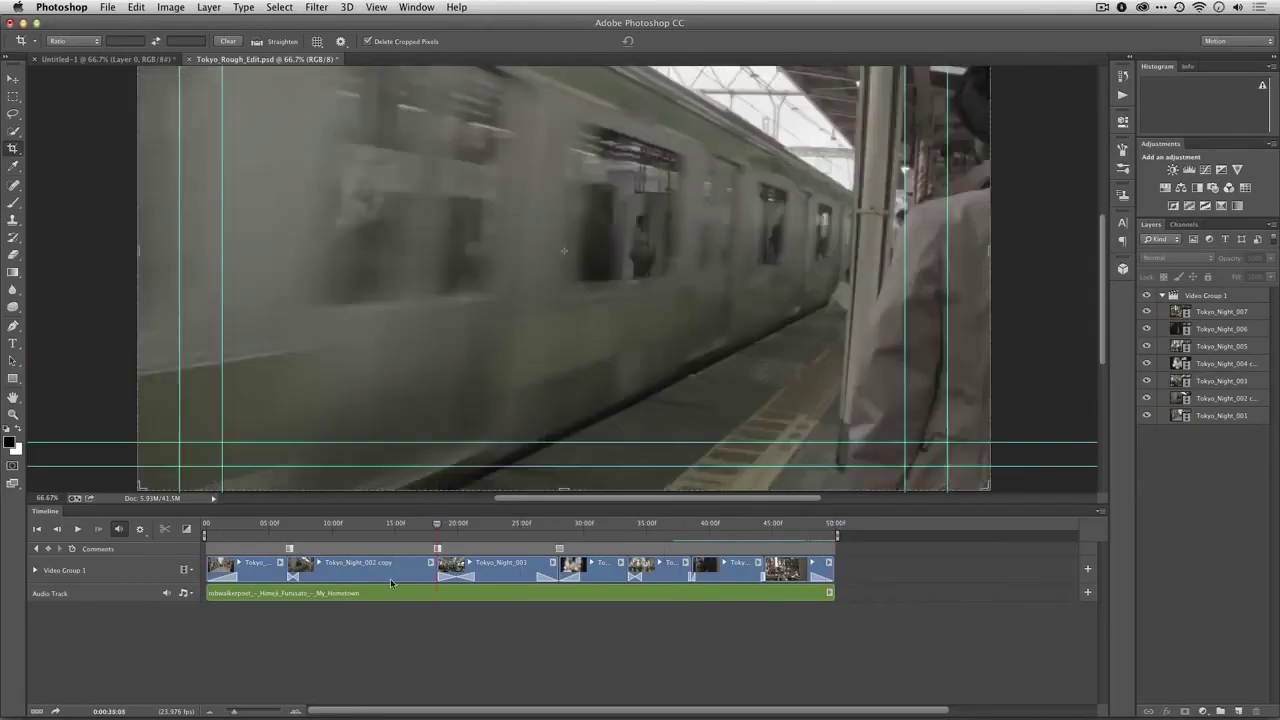
key("Home")
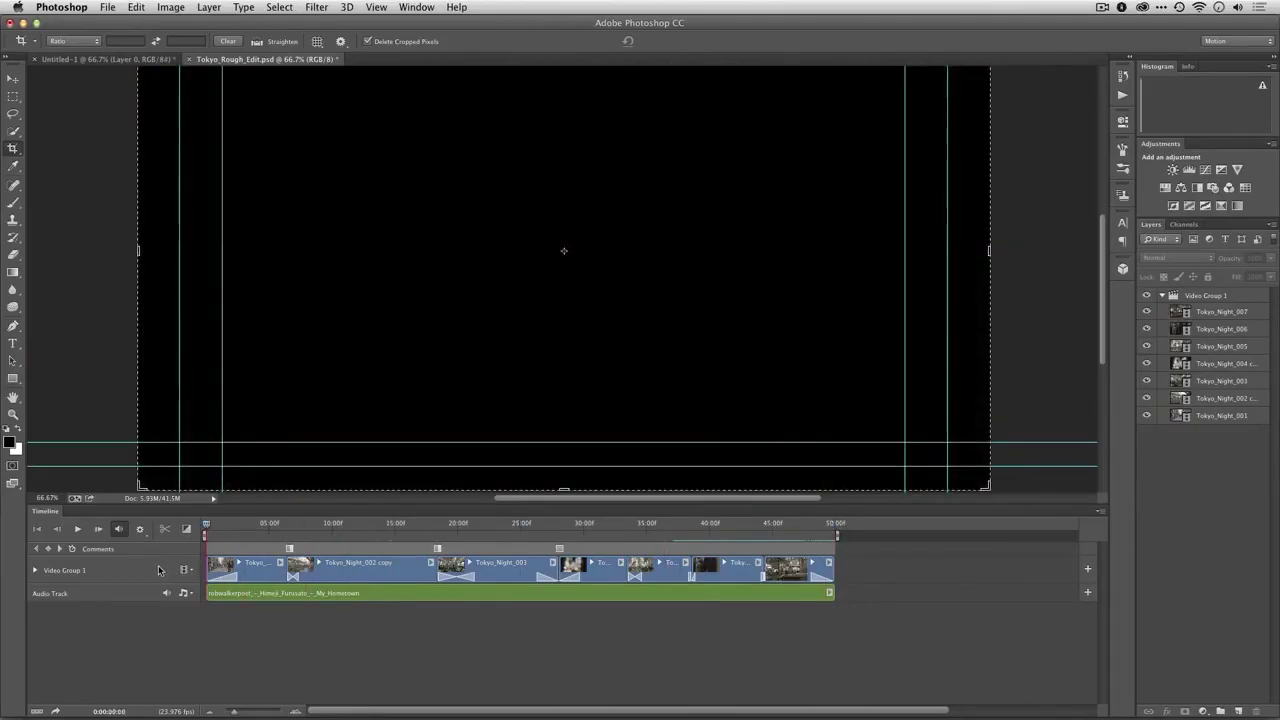
key("space")
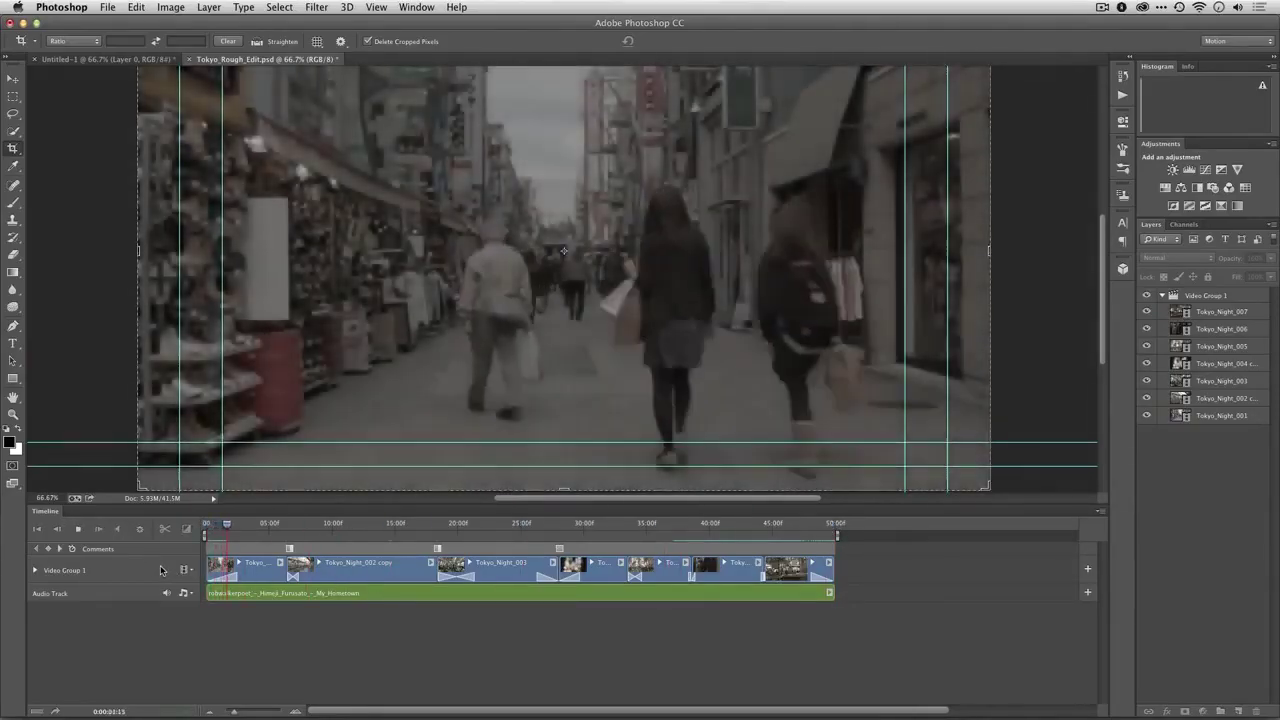
key("XF86AudioRaiseVolume")
key("XF86AudioRaiseVolume")
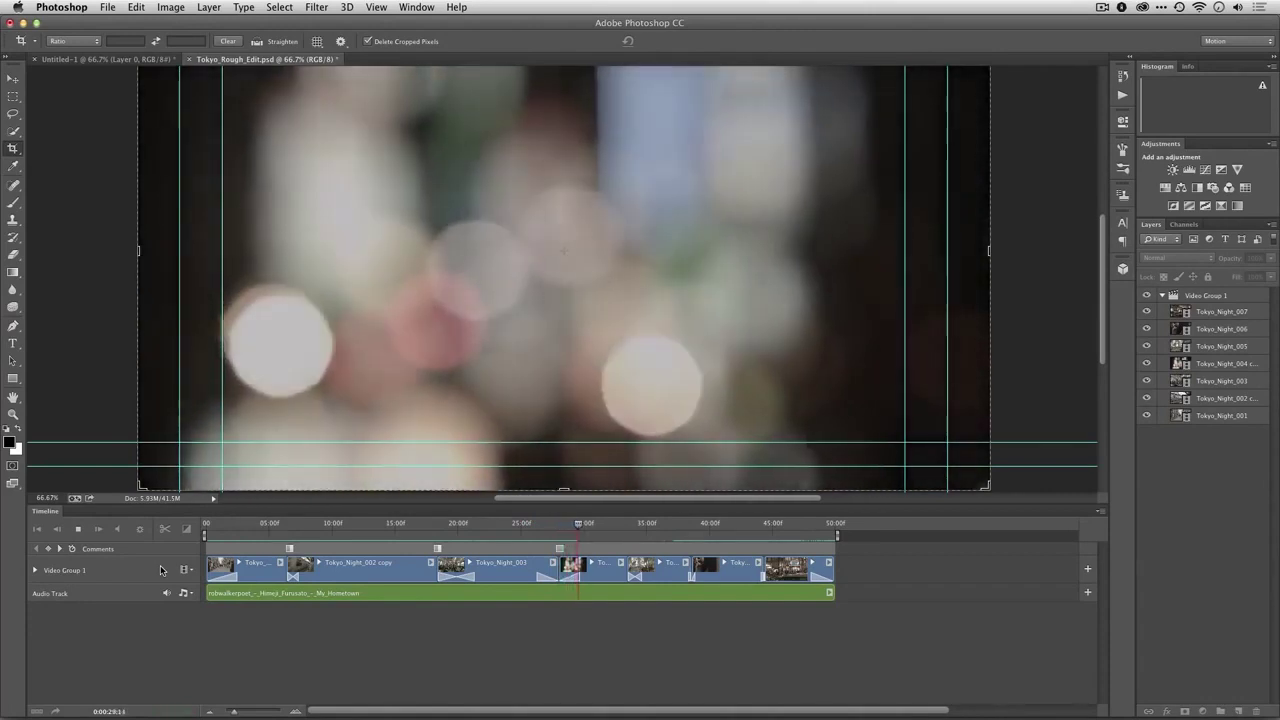
key("XF86AudioRaiseVolume")
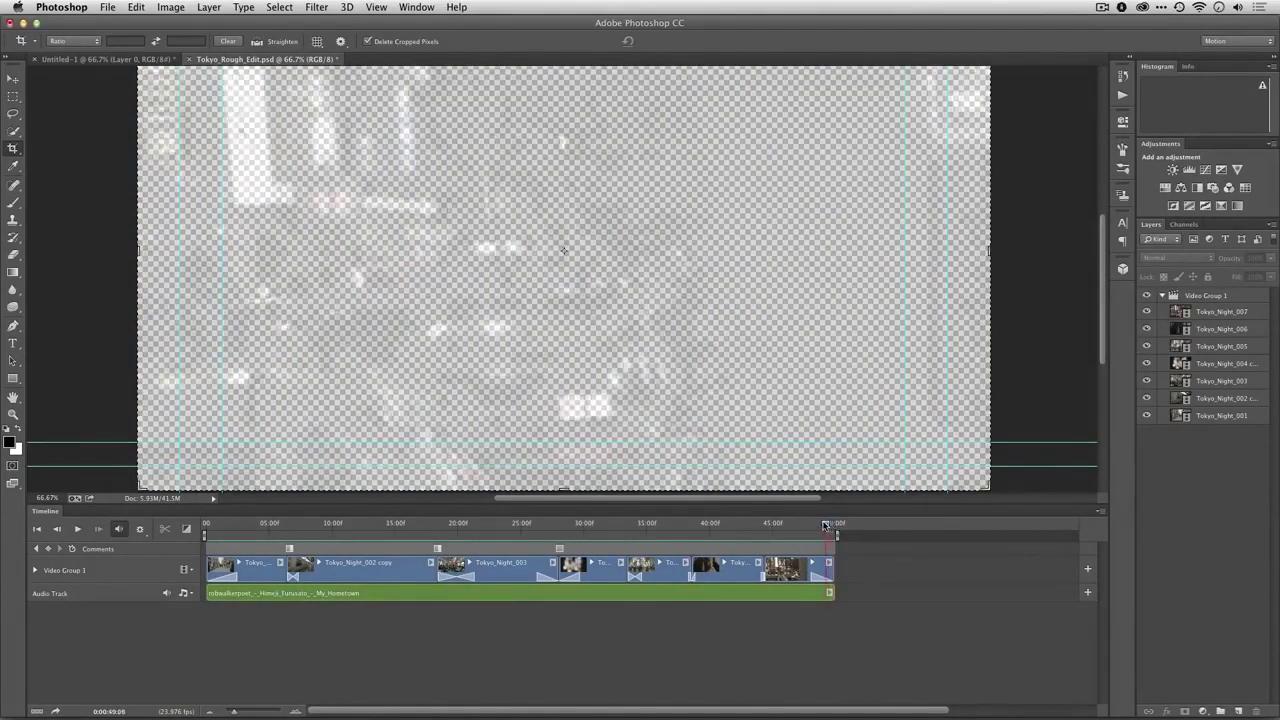
Put Fade With Black on the last clip's end, then preview the ending and rewind.
left_click_drag(836, 529, 818, 527)
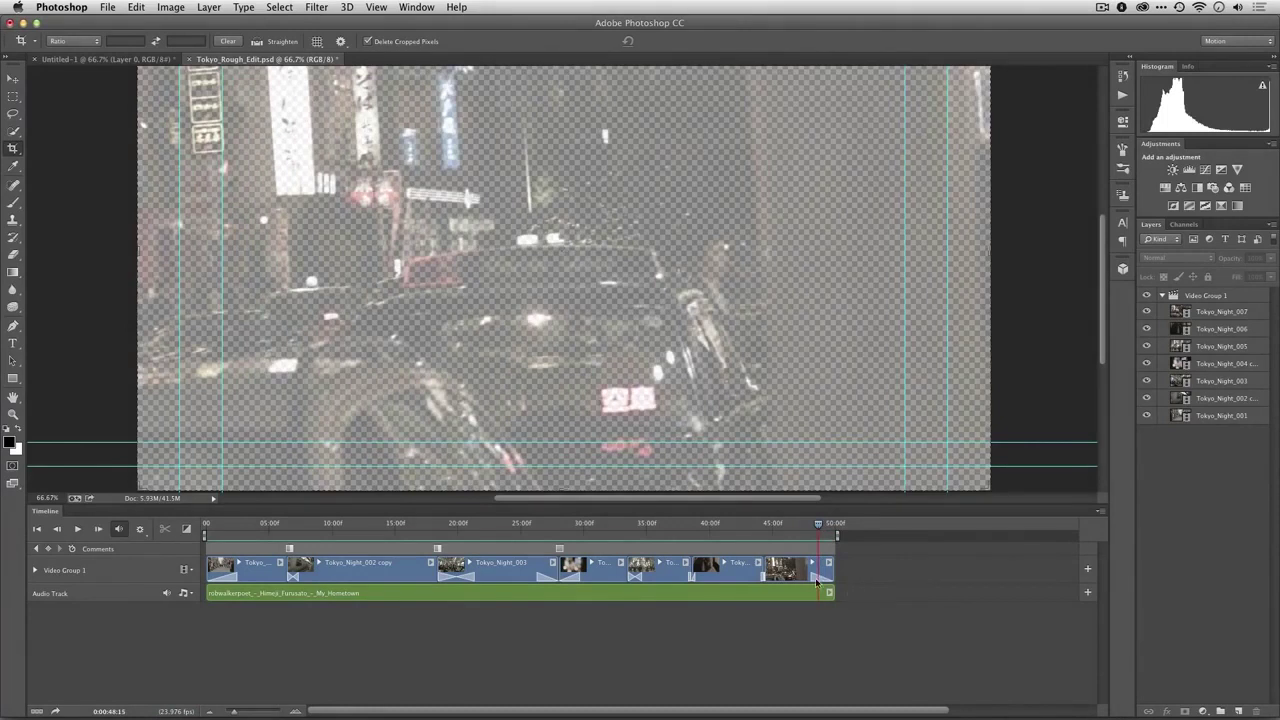
left_click(188, 531)
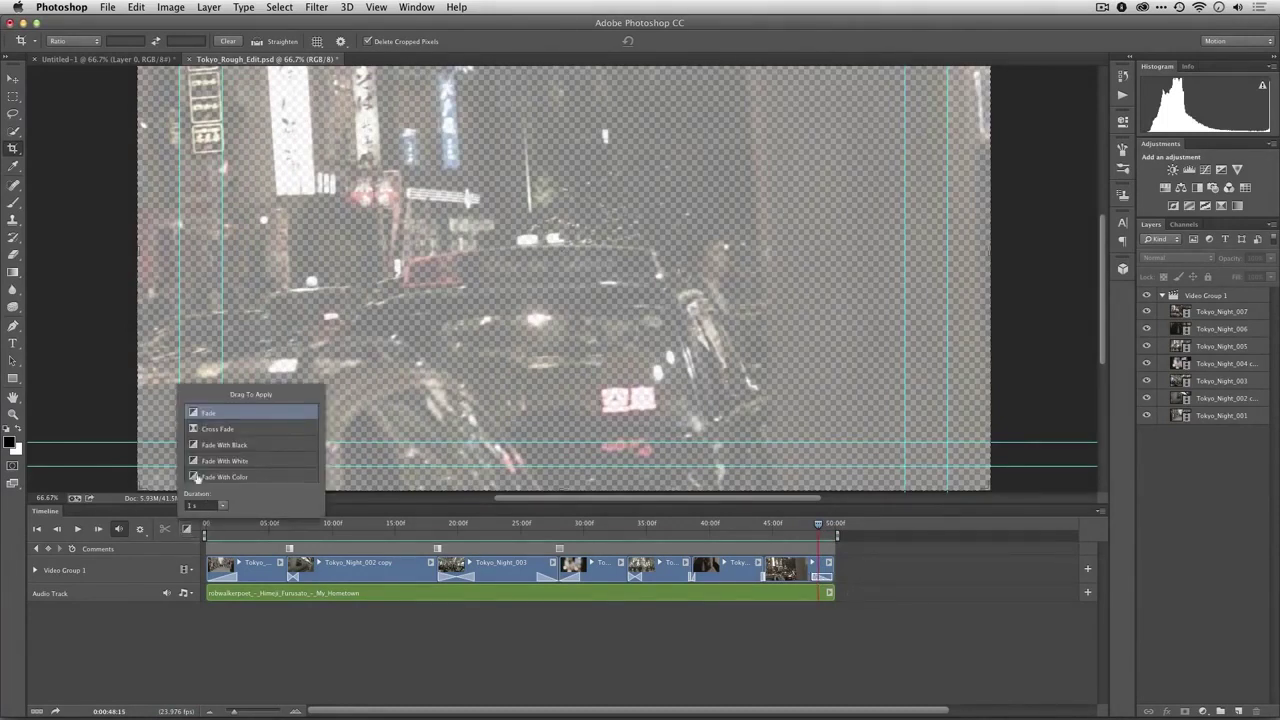
left_click_drag(194, 446, 828, 583)
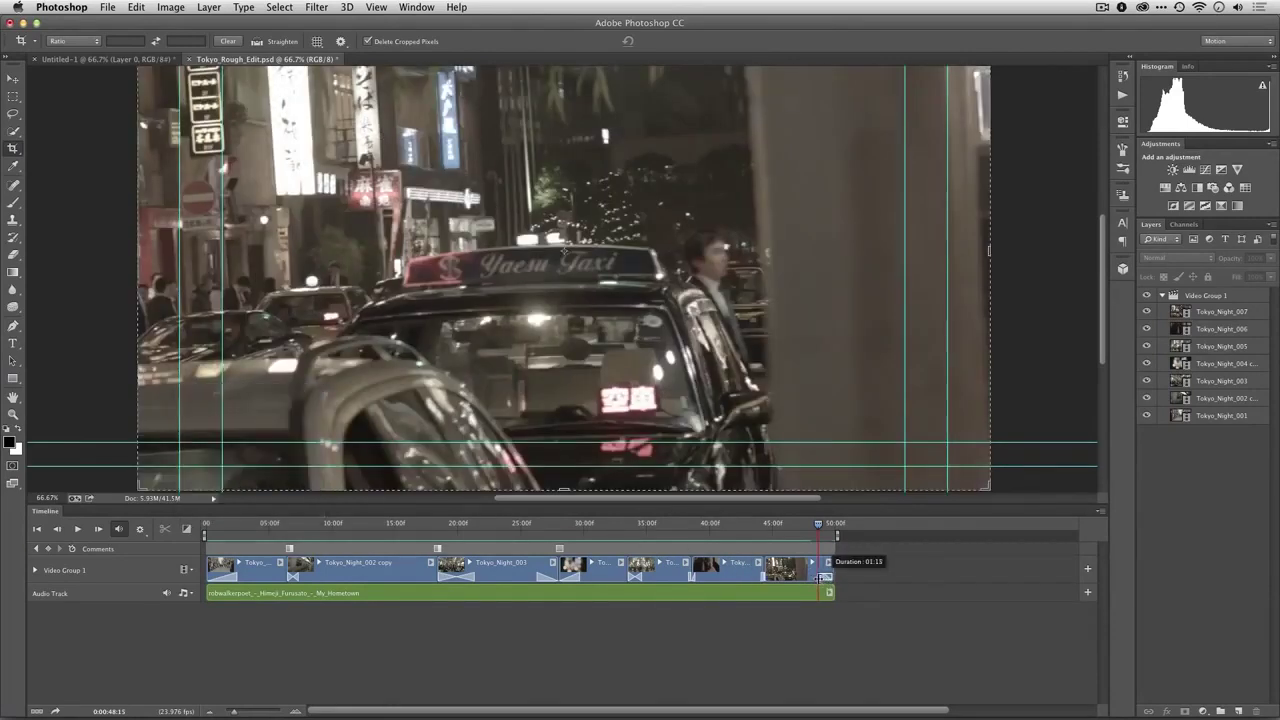
key("space")
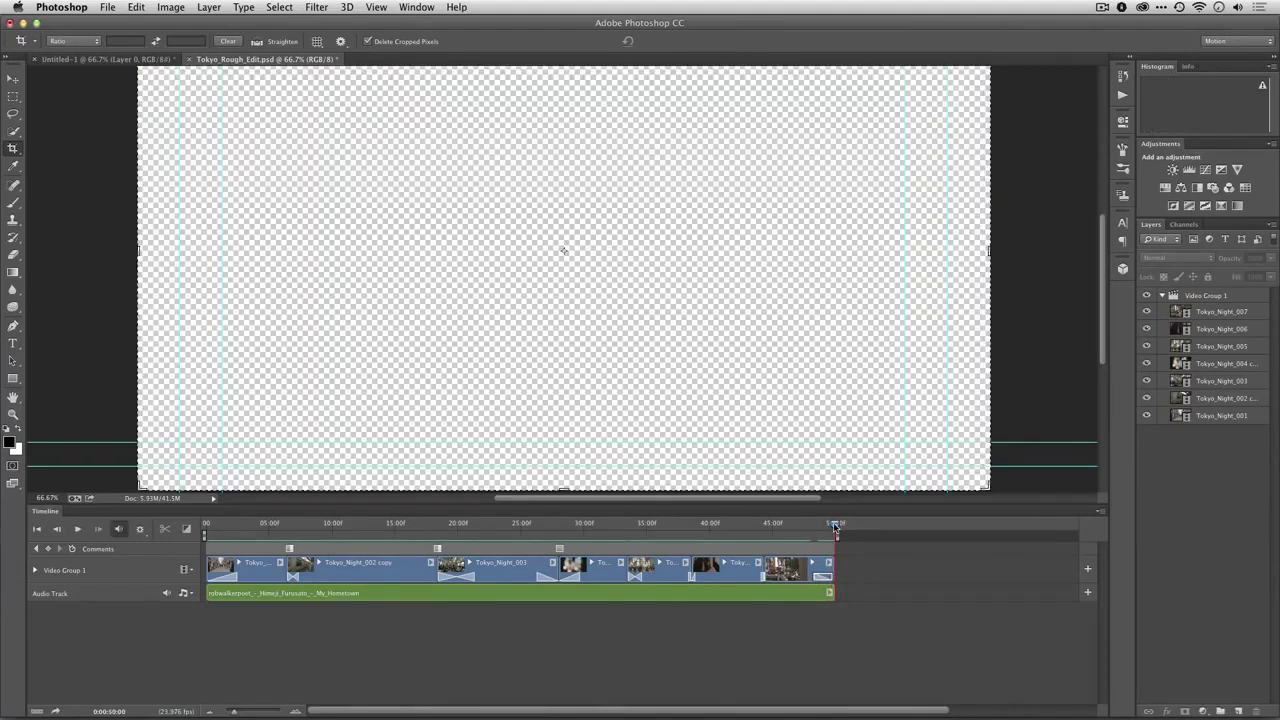
left_click(835, 528)
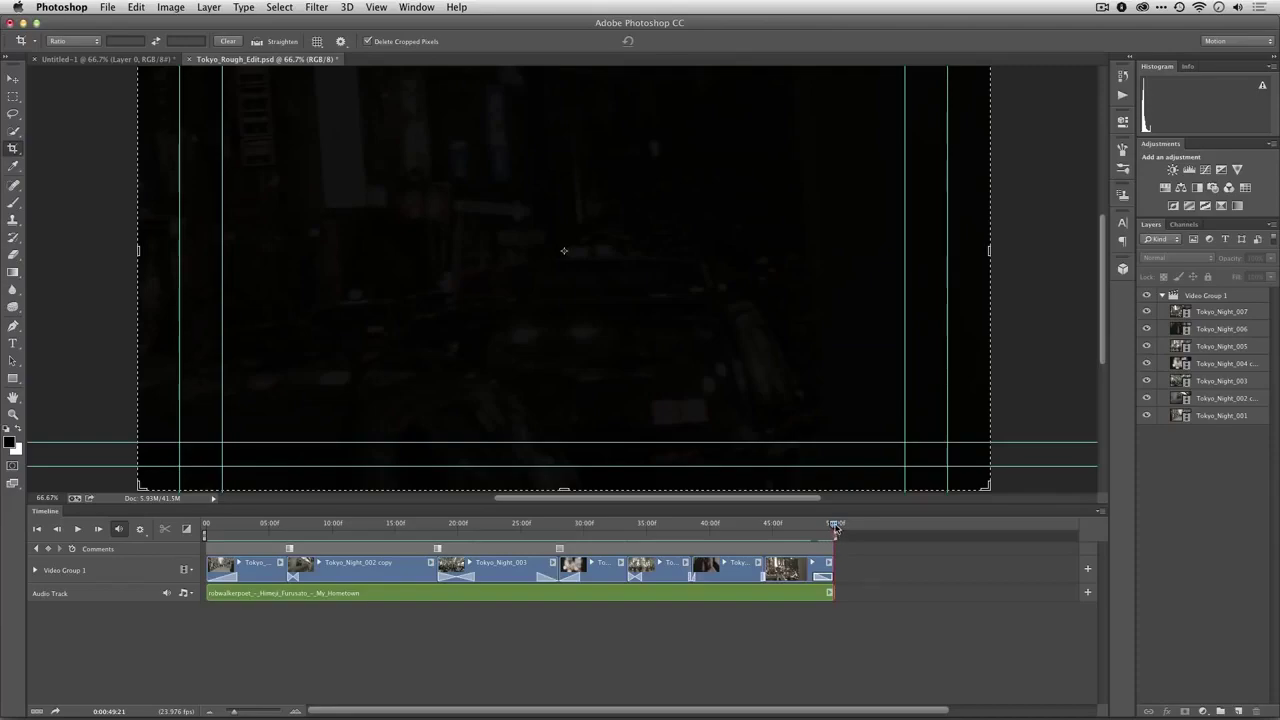
left_click_drag(834, 528, 833, 528)
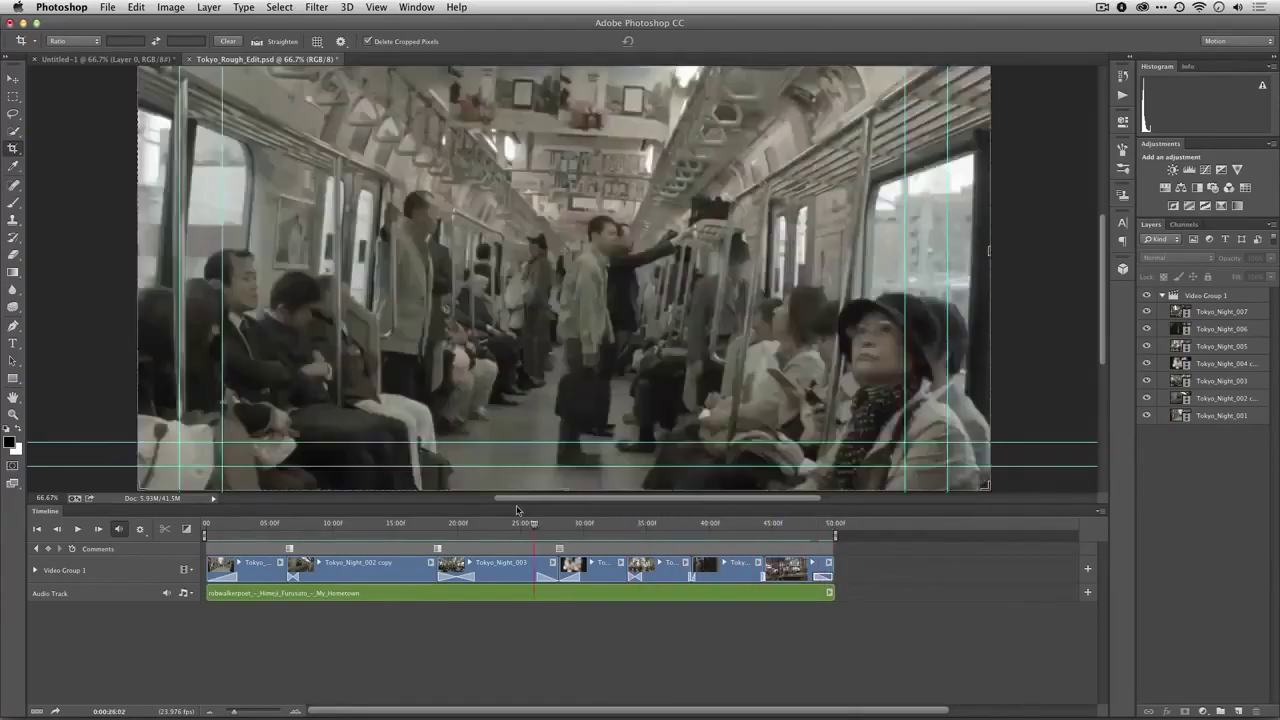
left_click_drag(833, 527, 203, 520)
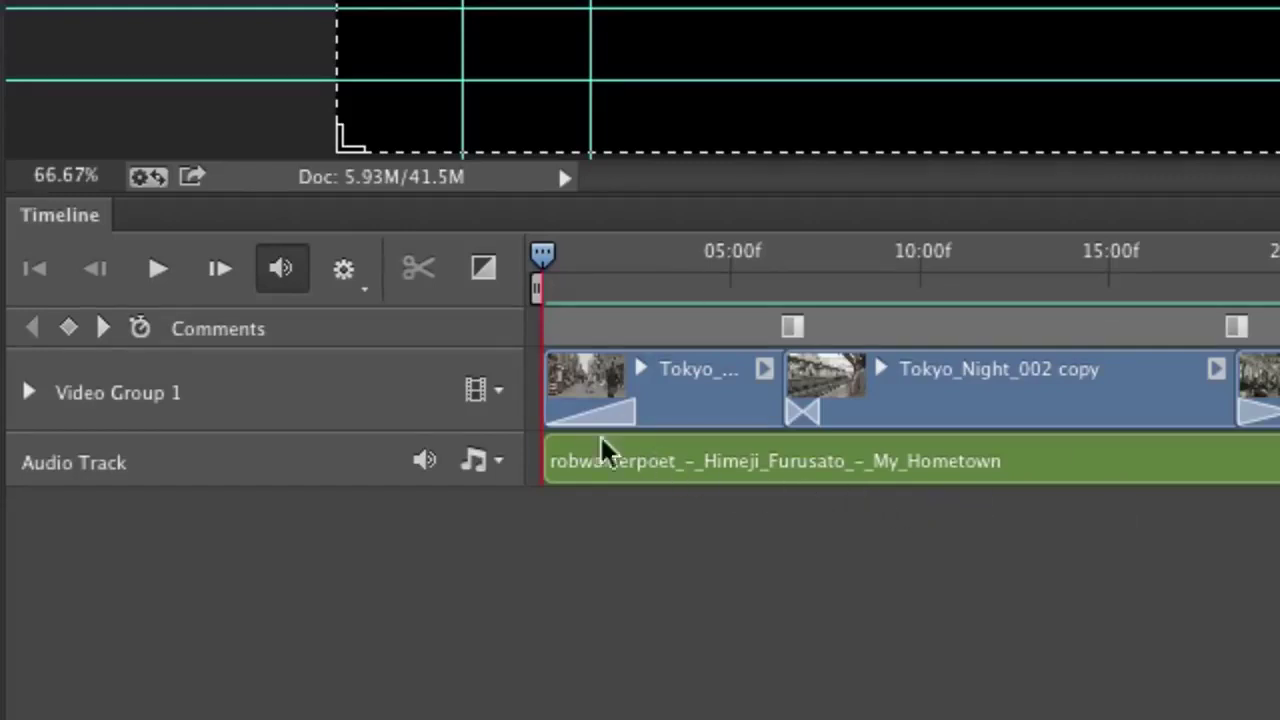
Add an empty Video Group 2 track from Video Group 1's film-strip menu.
left_click(497, 395)
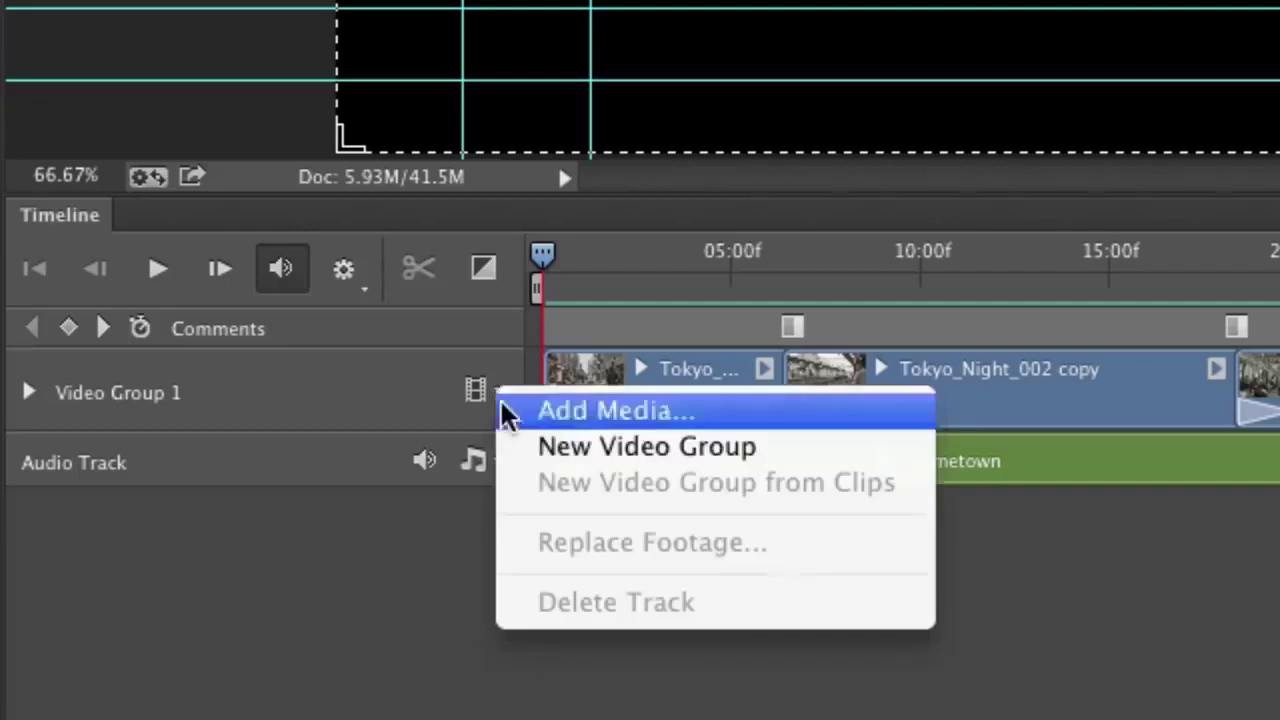
left_click(524, 450)
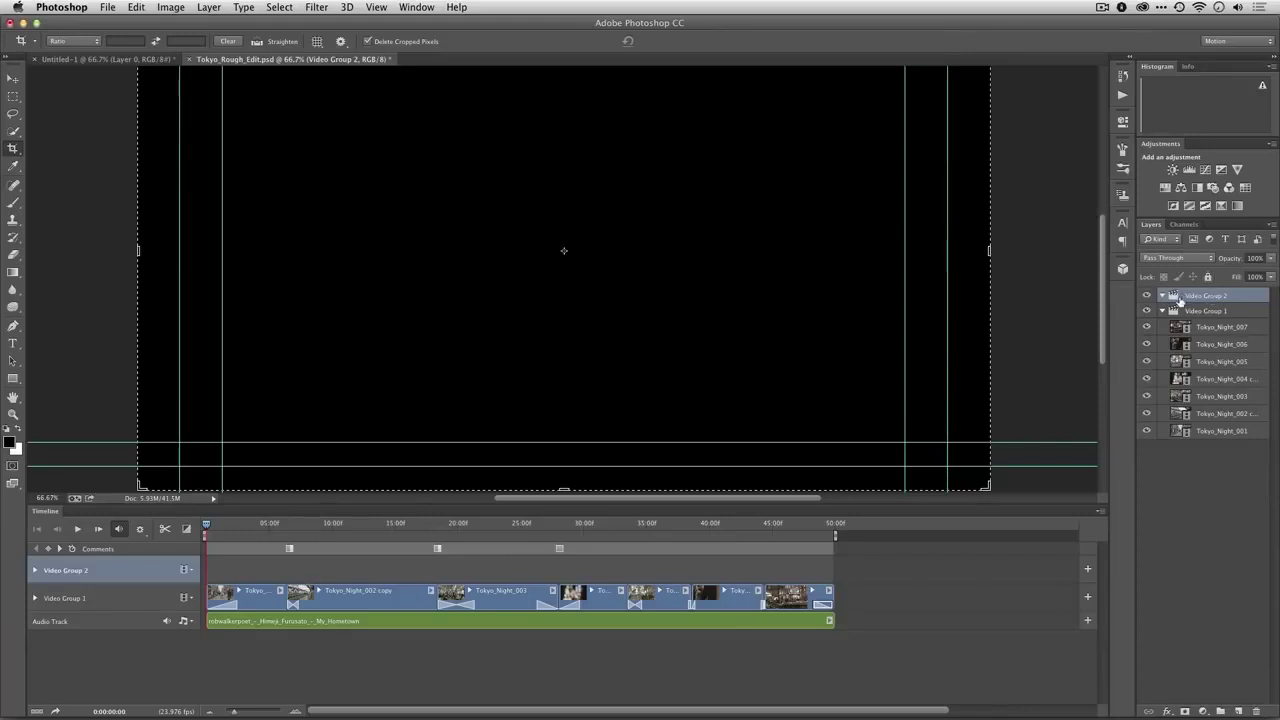
Draw a paragraph text box over the frame, type 'Tokyo Streets by Rich Harrington' and select it all.
left_click_drag(207, 526, 244, 526)
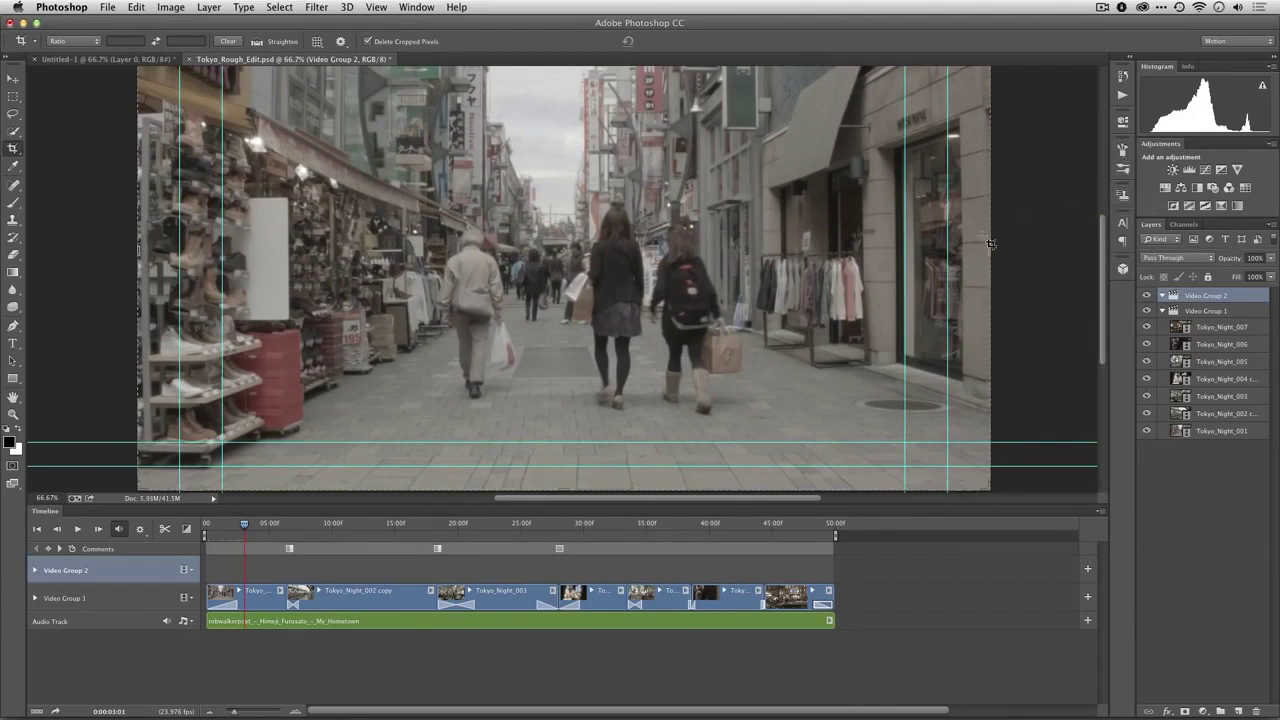
key("t")
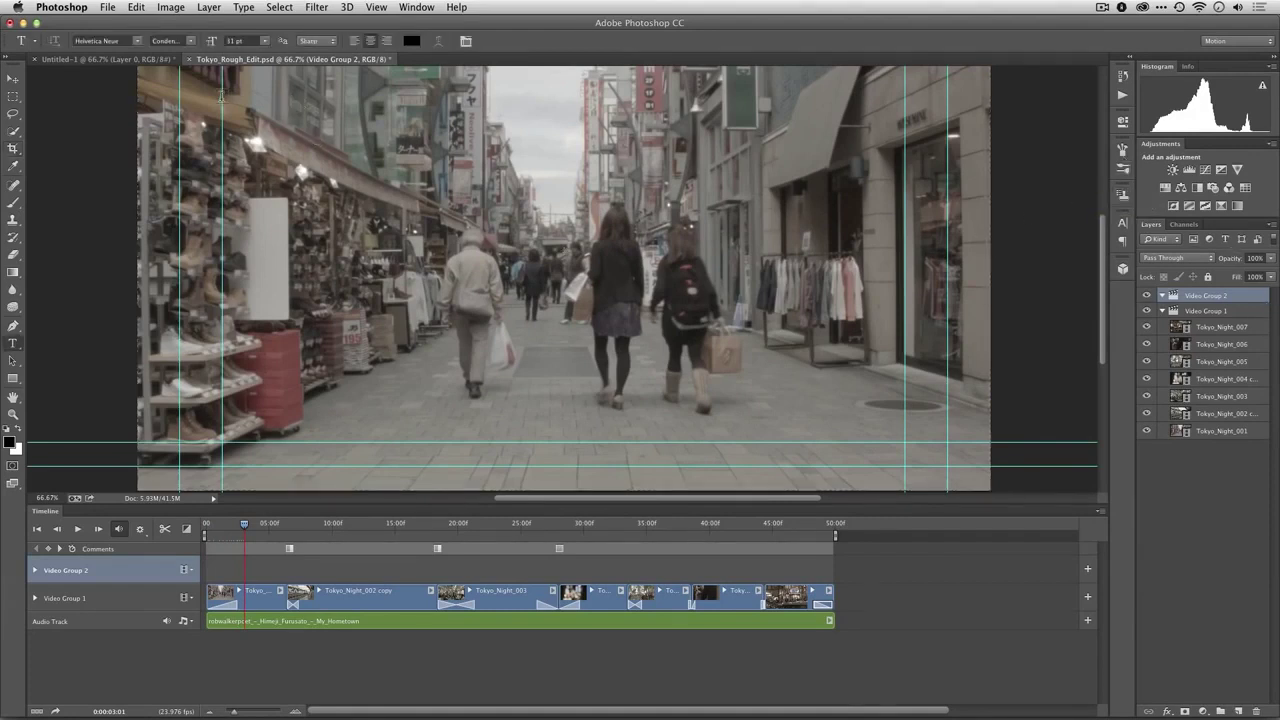
mouse_move(222, 97)
left_mouse_down()
mouse_move(818, 436)
mouse_move(902, 441)
left_mouse_up()
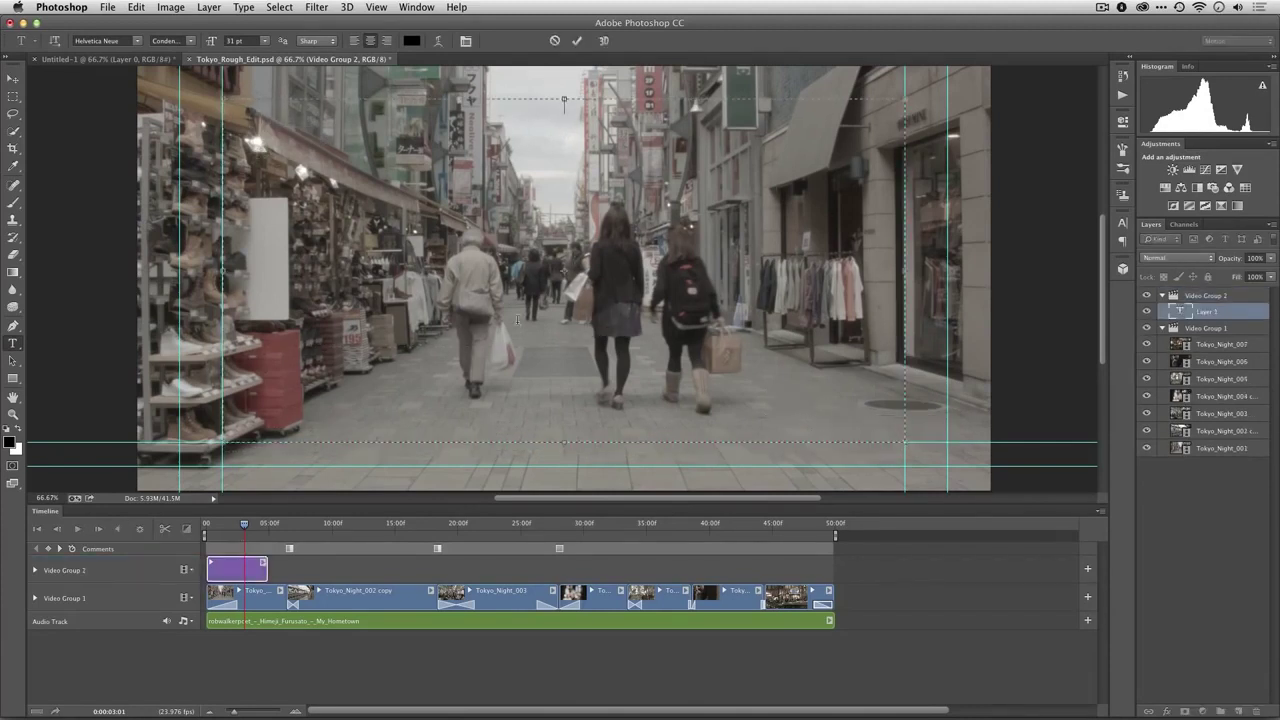
type("Tokyo Streets by ")
type("Rich Ha")
type("rrington")
key("ctrl+a")
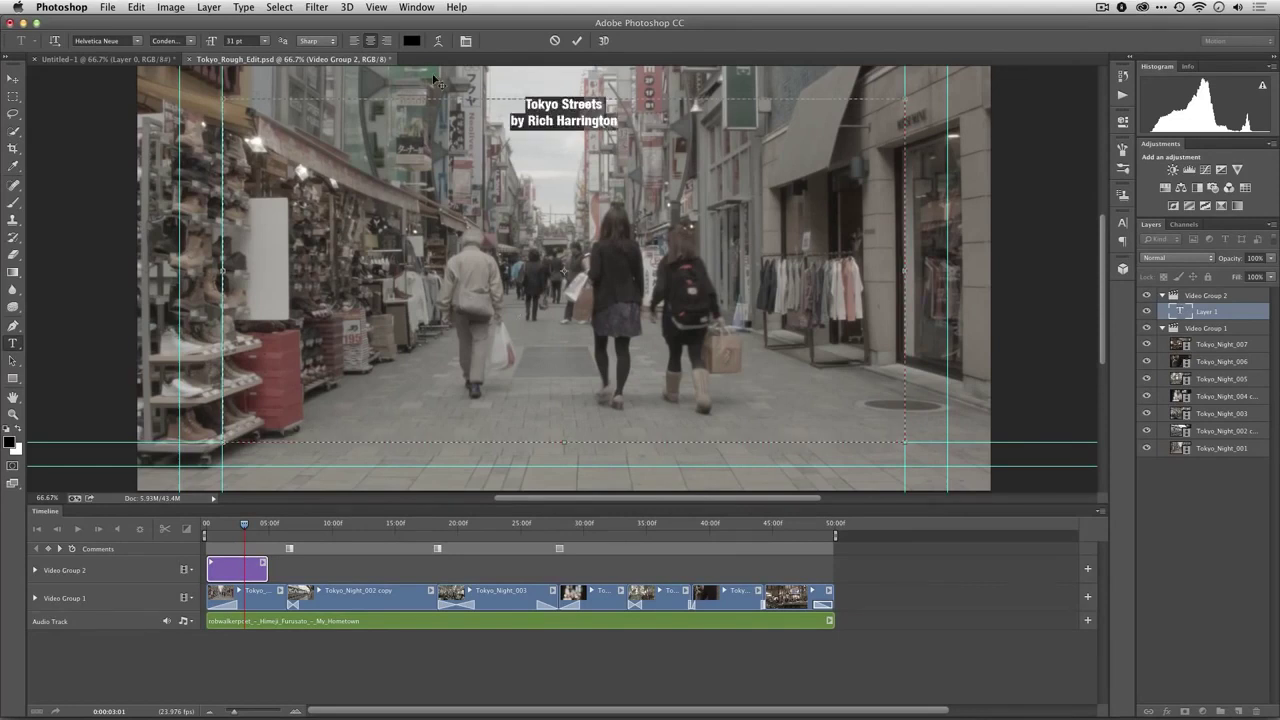
Enlarge the title, shrink the by-line to 115 pt, right-align it and push it lower.
left_click_drag(212, 42, 302, 49)
triple_click(430, 215)
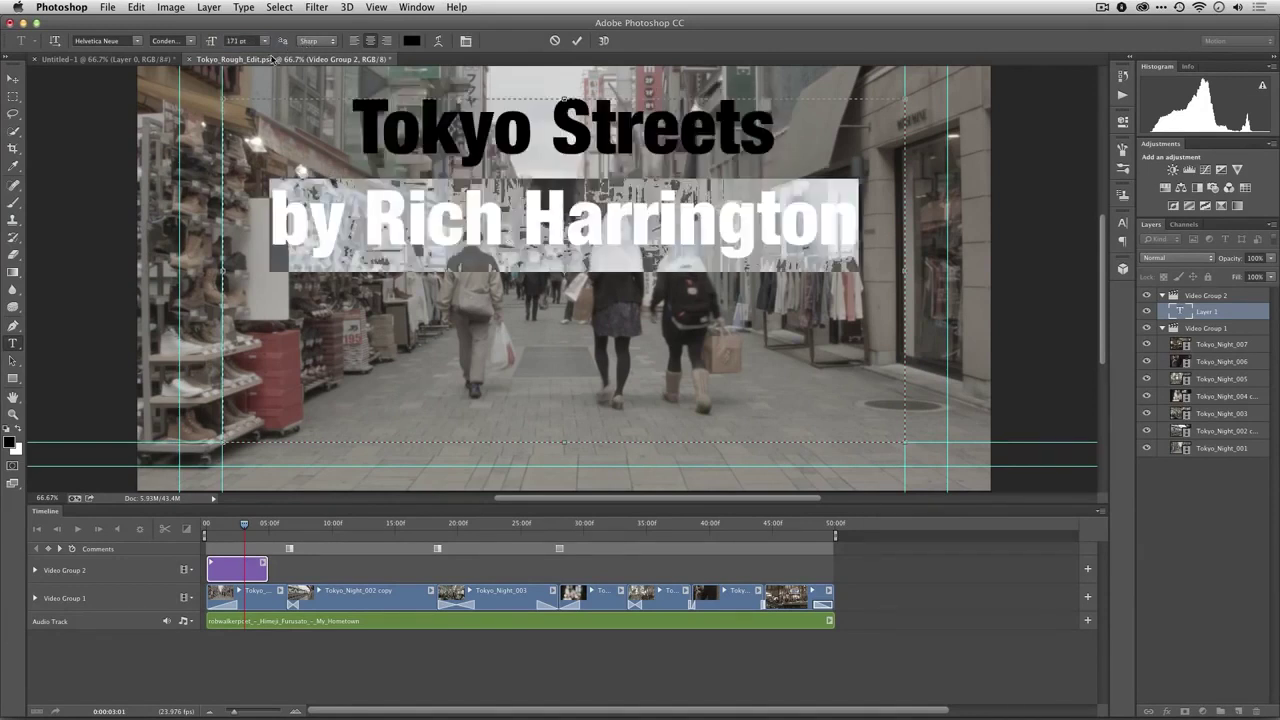
left_click_drag(212, 47, 176, 50)
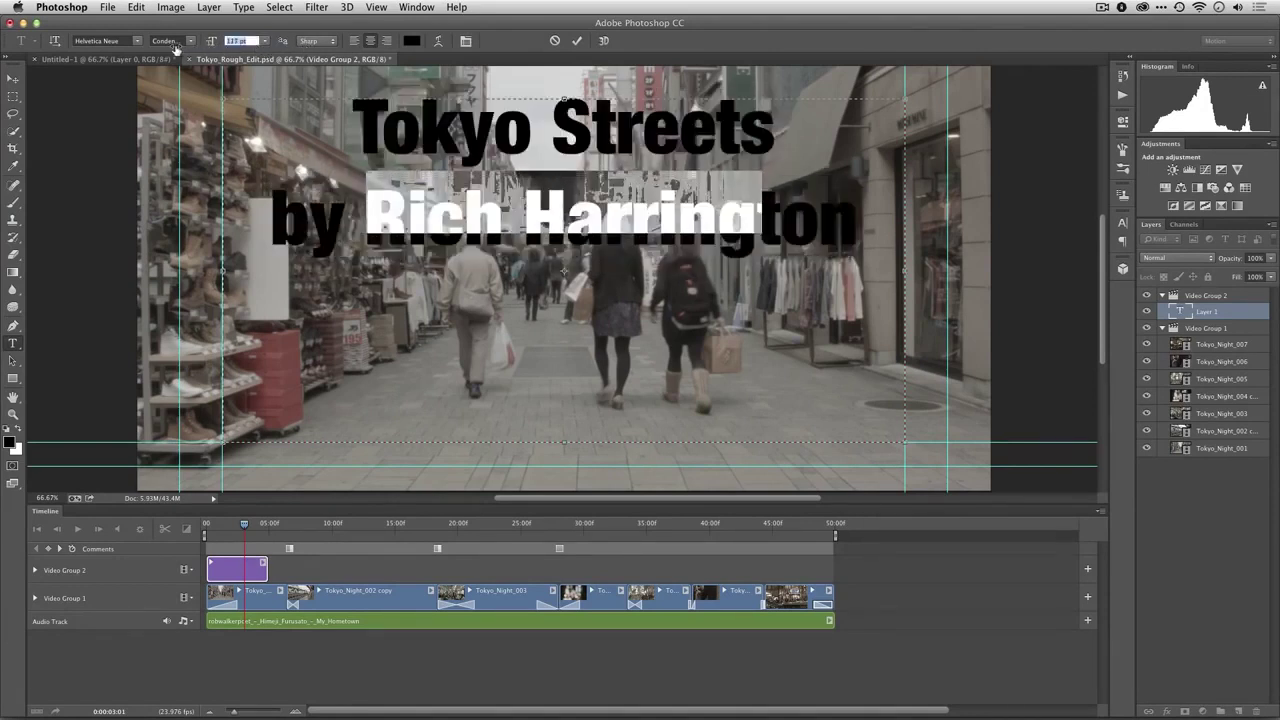
left_click(386, 41)
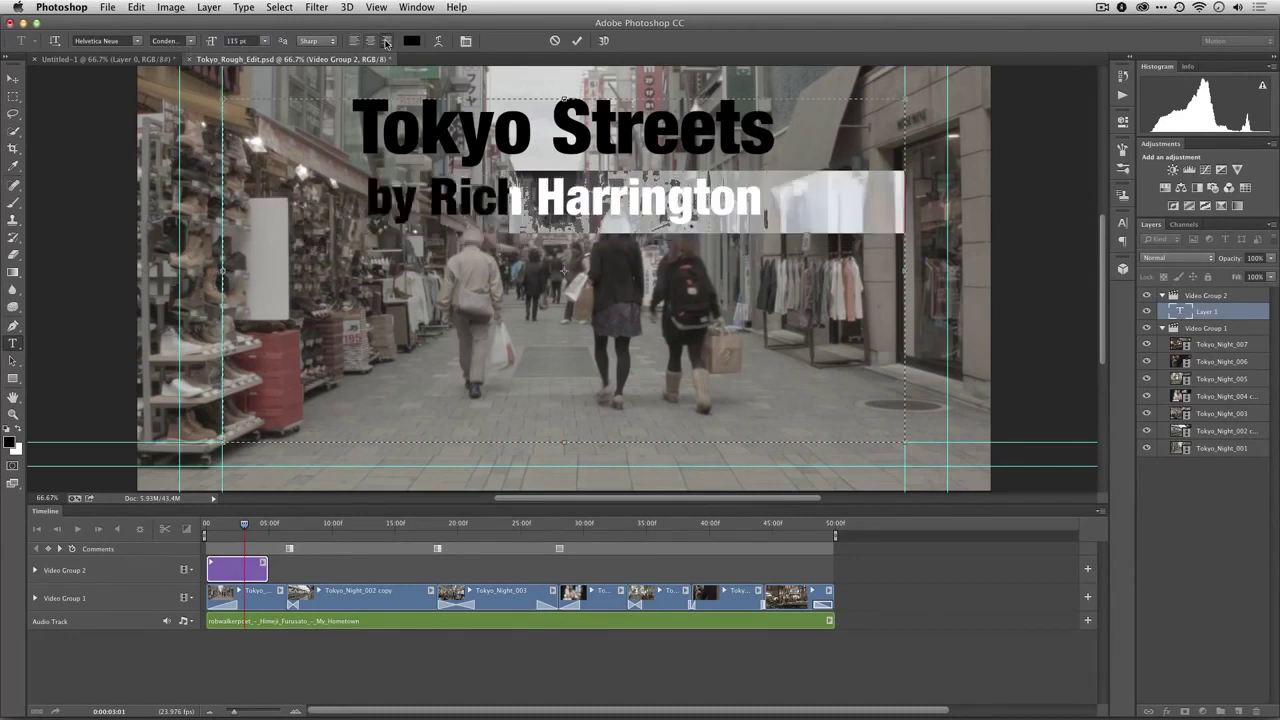
left_click(506, 205)
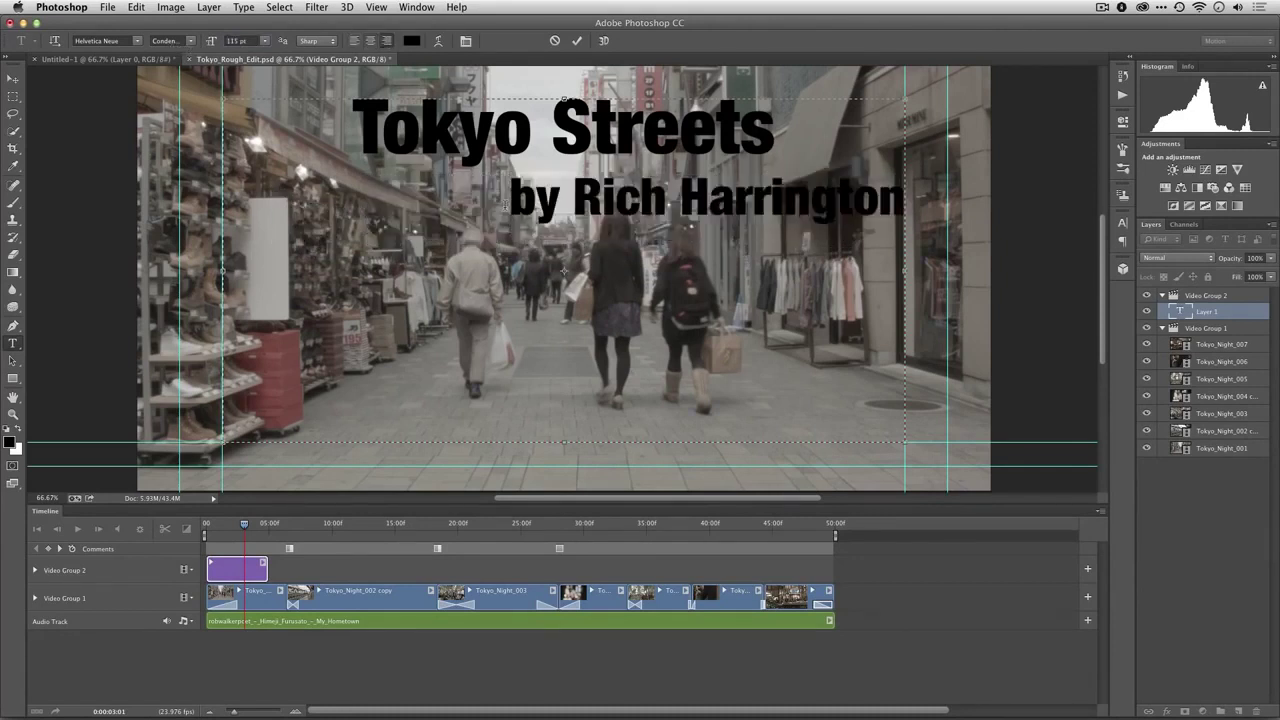
key("Return")
key("Return")
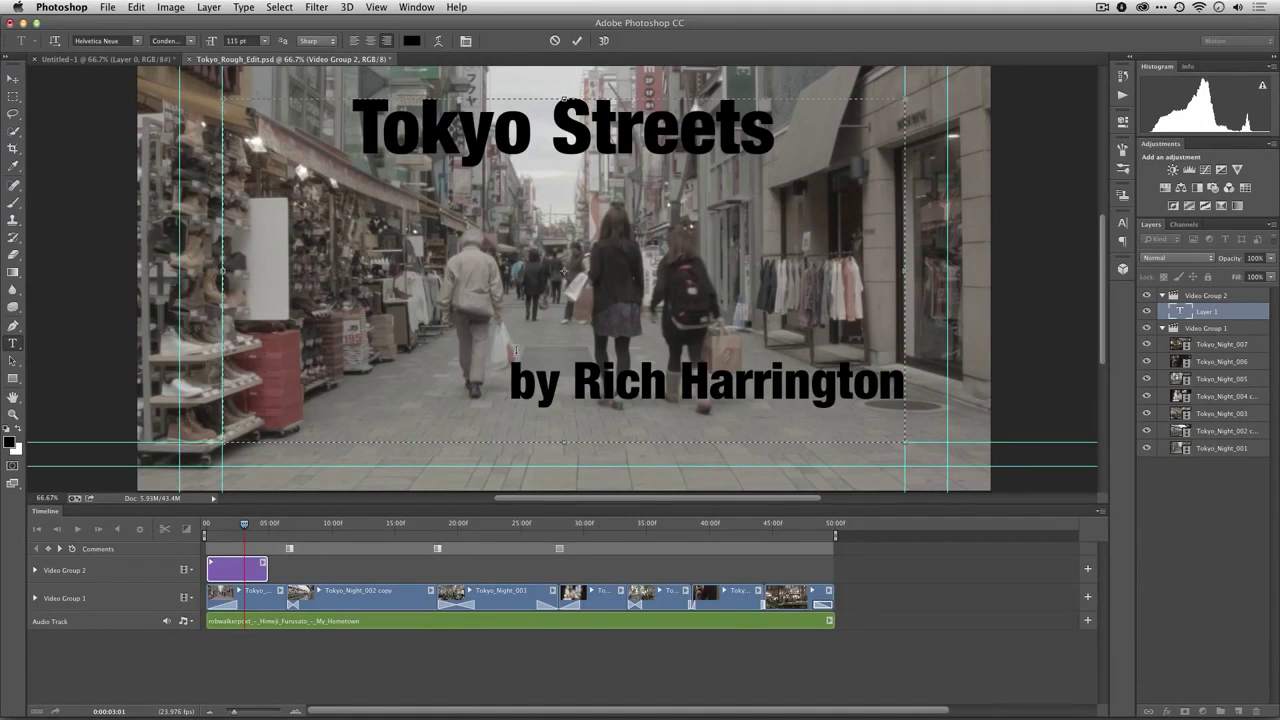
key("BackSpace")
Turn all the title text light grey.
key("ctrl+a")
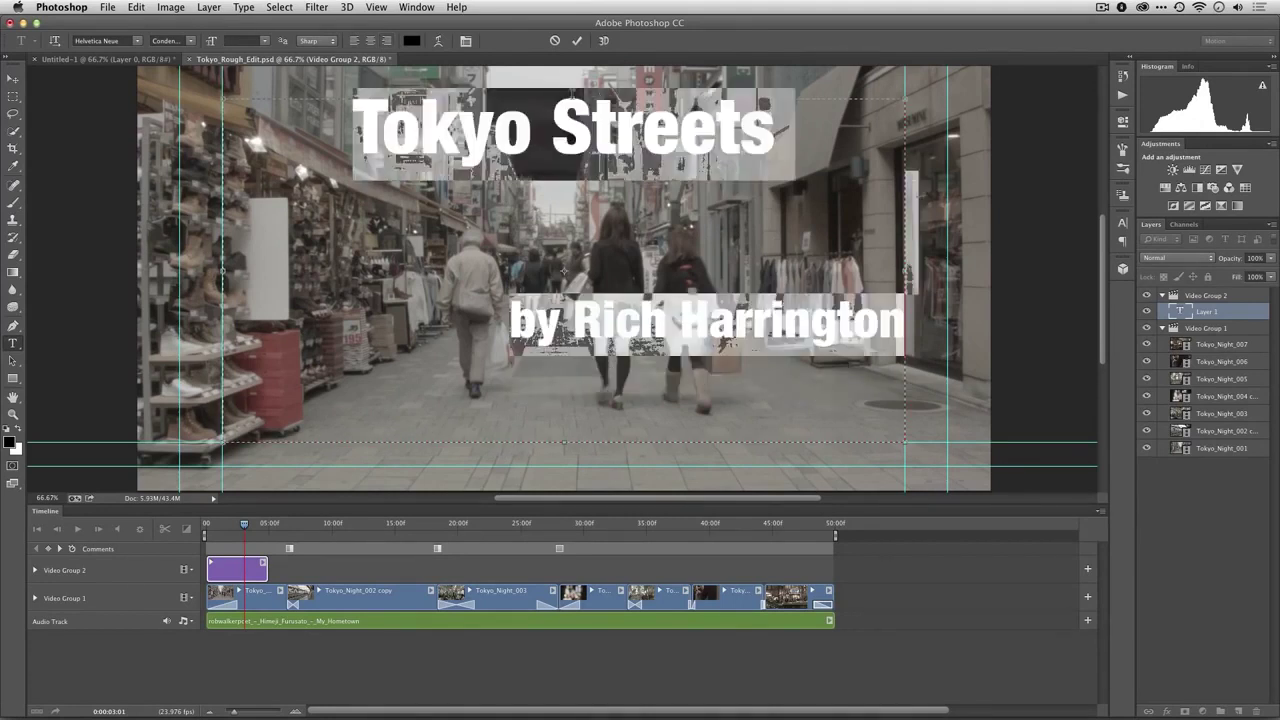
left_click(411, 41)
left_click(245, 115)
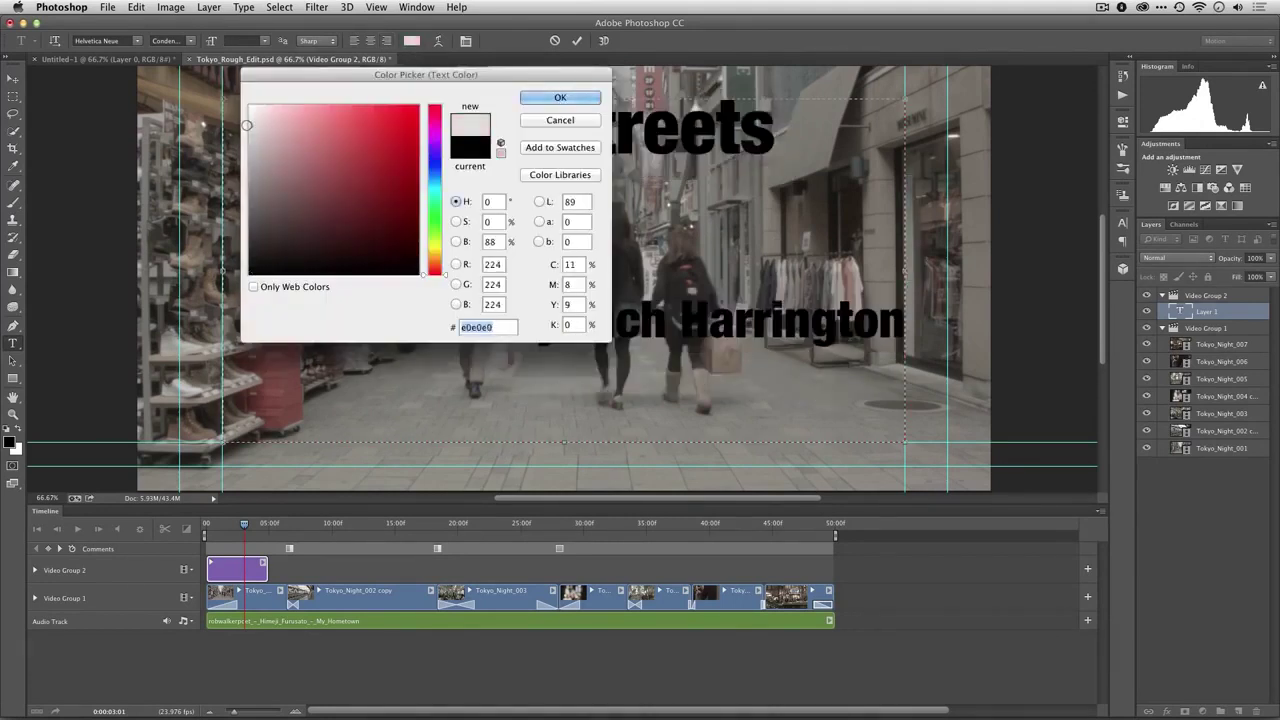
left_click(558, 97)
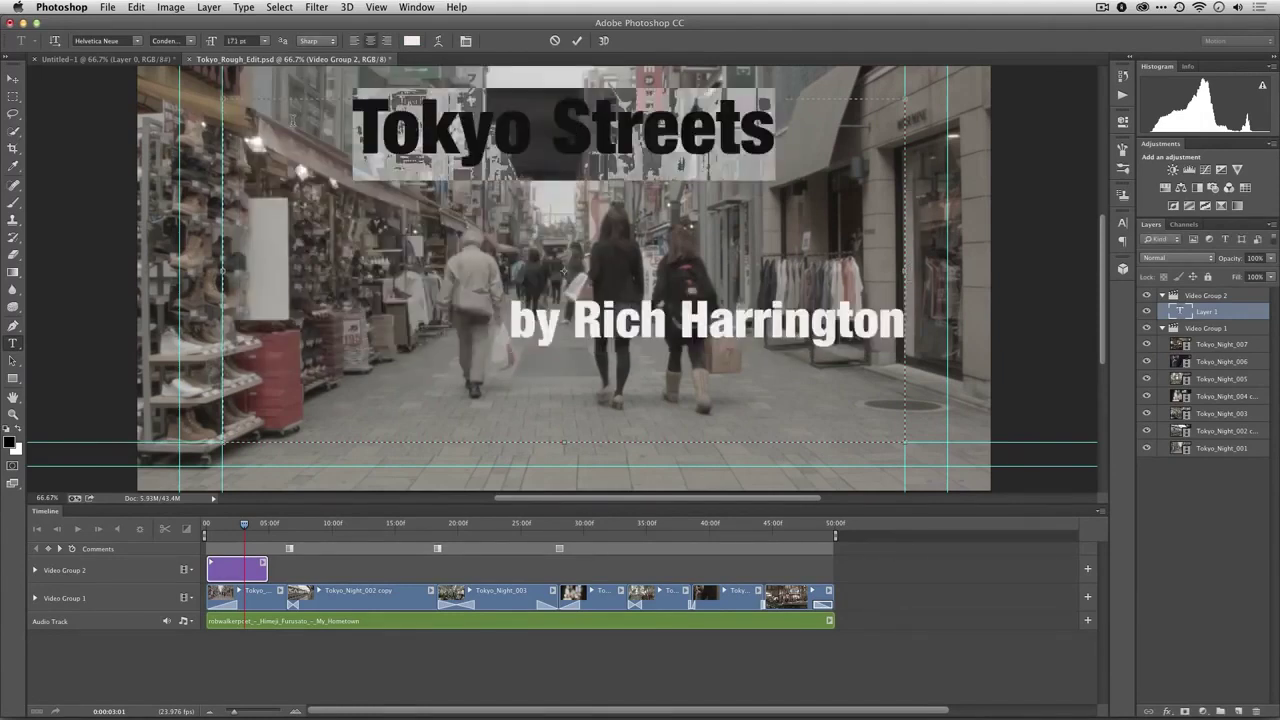
left_click(117, 40)
Try several fonts for the title and settle on Wide Latin.
key("Down")
key("Down")
key("Down")
key("Down")
key("Down")
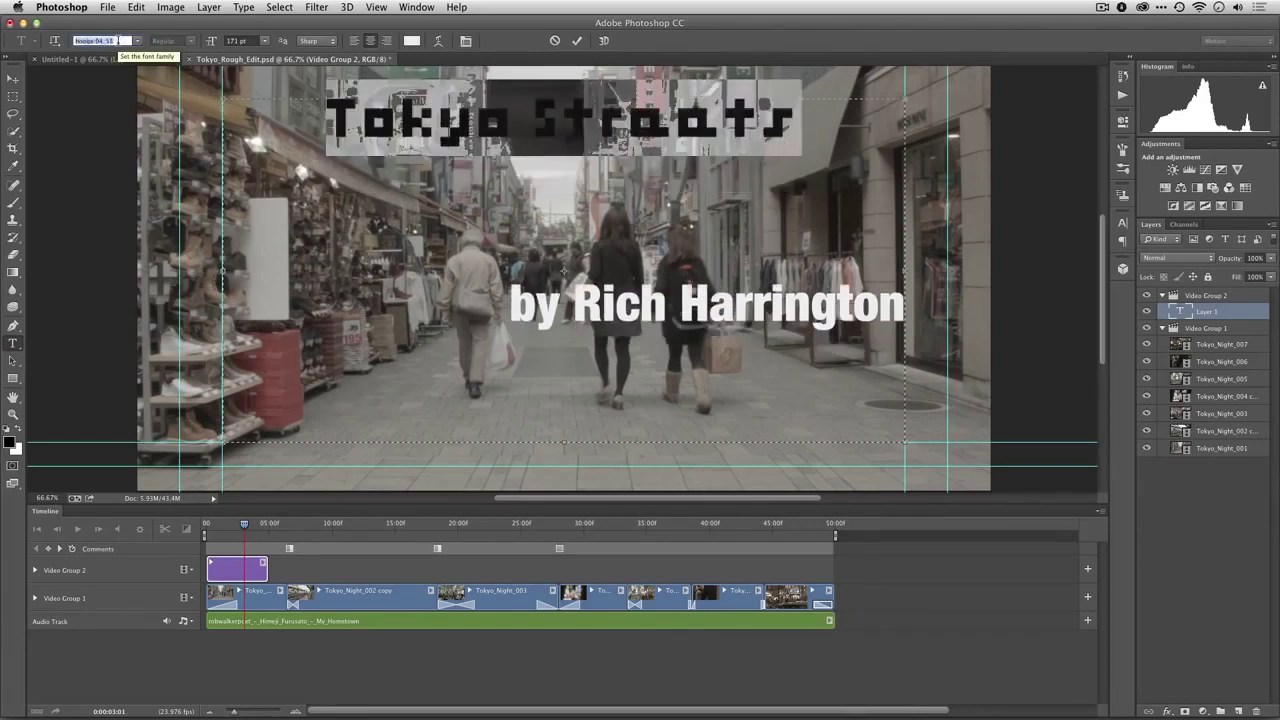
key("Down")
key("Down")
key("Down")
key("Down")
key("Down")
key("Down")
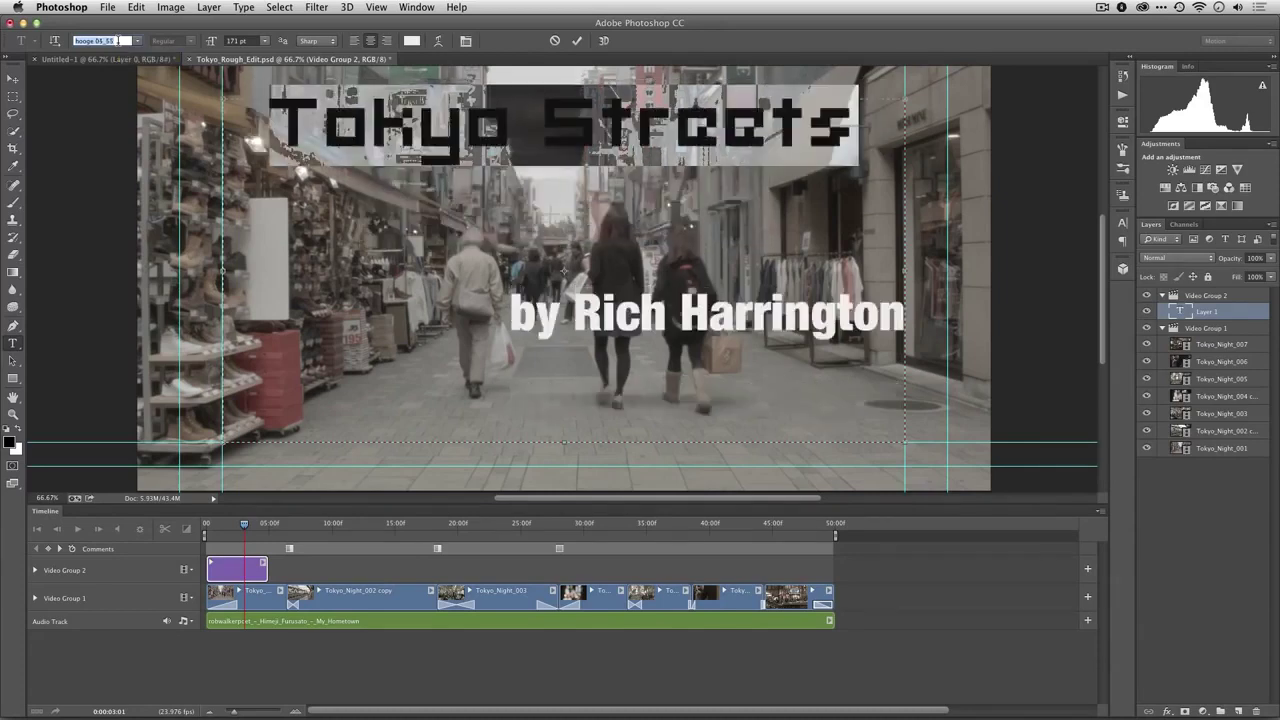
key("Down")
key("Down")
key("Down")
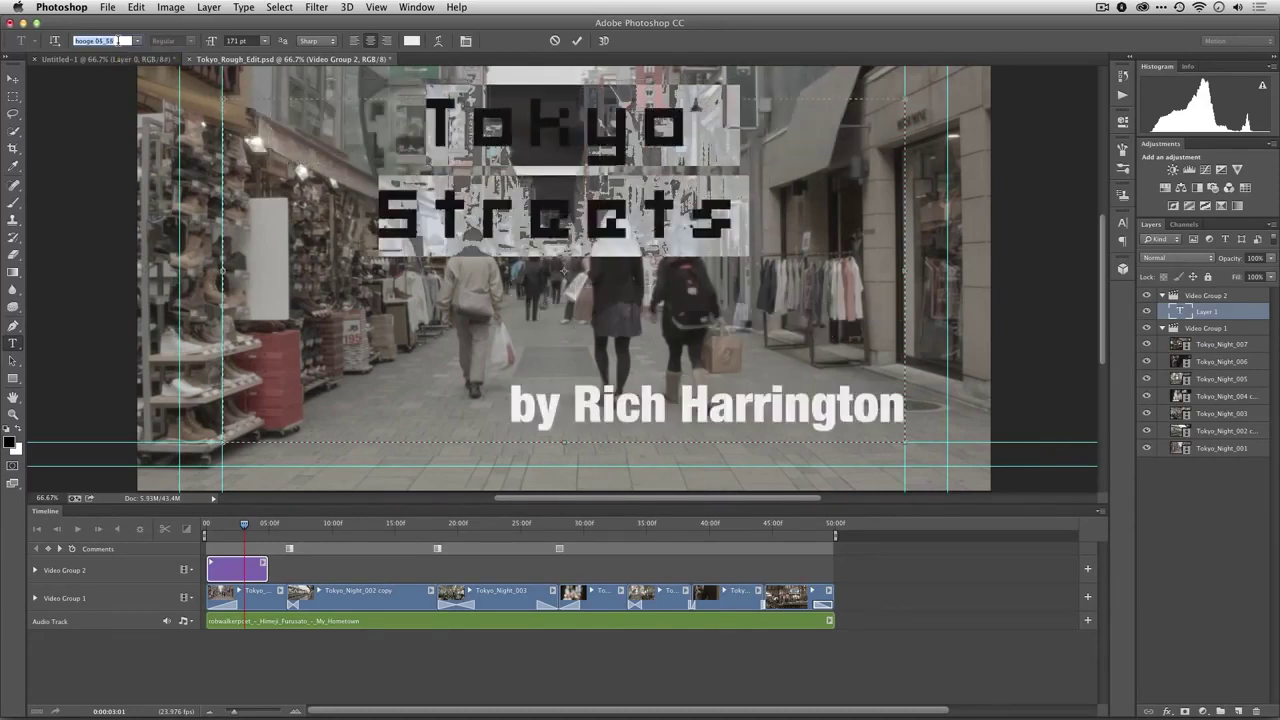
left_click(140, 44)
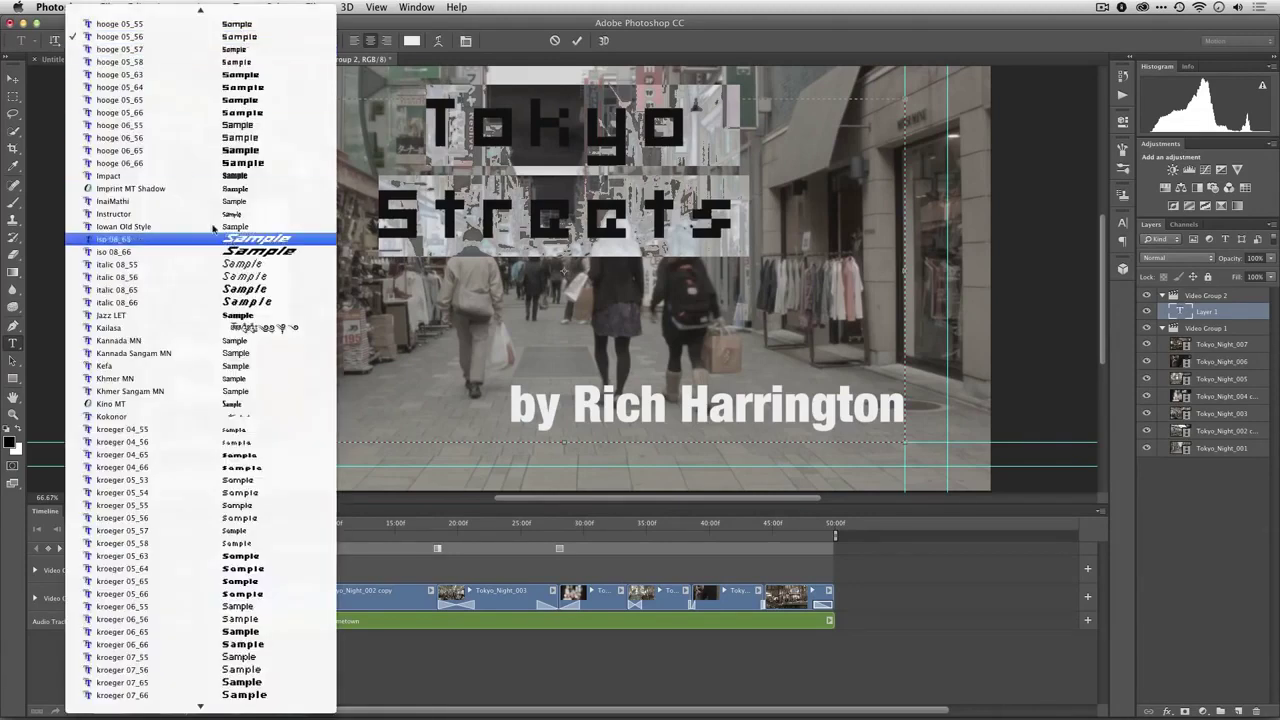
scroll(236, 258, "down", 2)
scroll(236, 260, "down", 3)
scroll(236, 260, "down", 3)
scroll(236, 260, "down", 5)
scroll(236, 260, "down", 3)
scroll(236, 260, "down", 2)
scroll(236, 260, "down", 3)
scroll(236, 260, "down", 2)
scroll(236, 258, "down", 5)
scroll(236, 260, "down", 5)
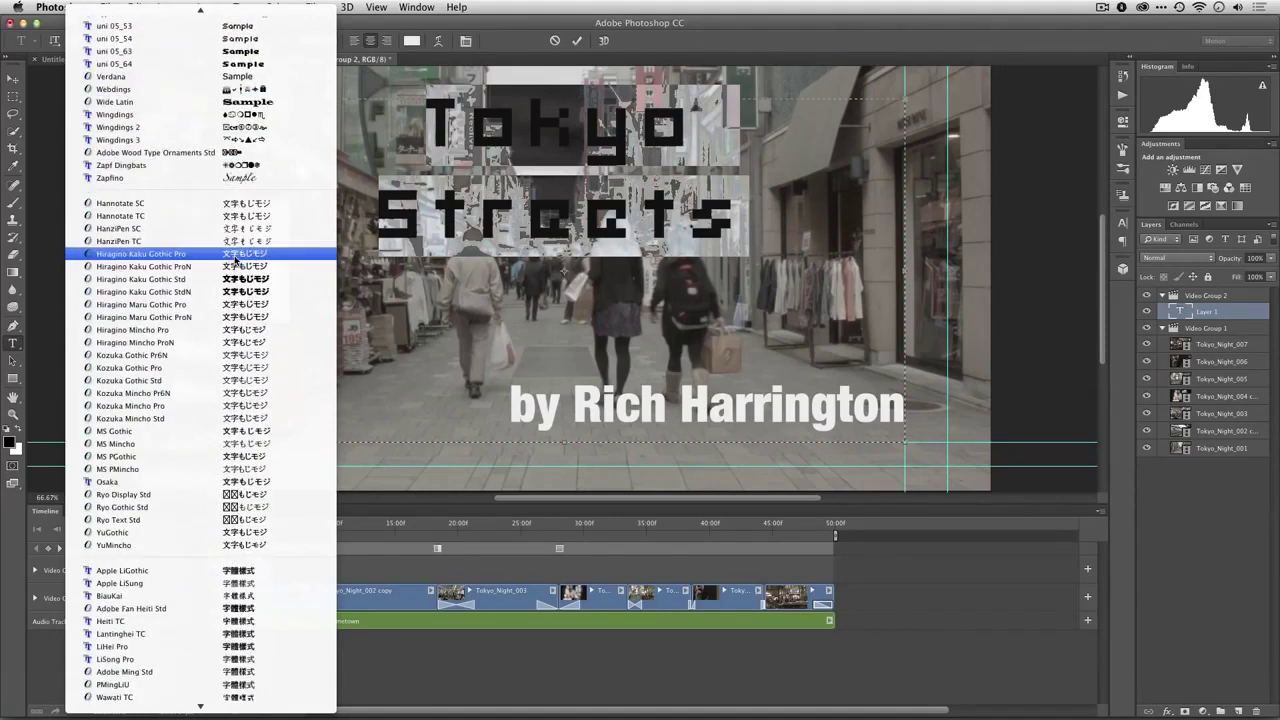
scroll(236, 262, "down", 3)
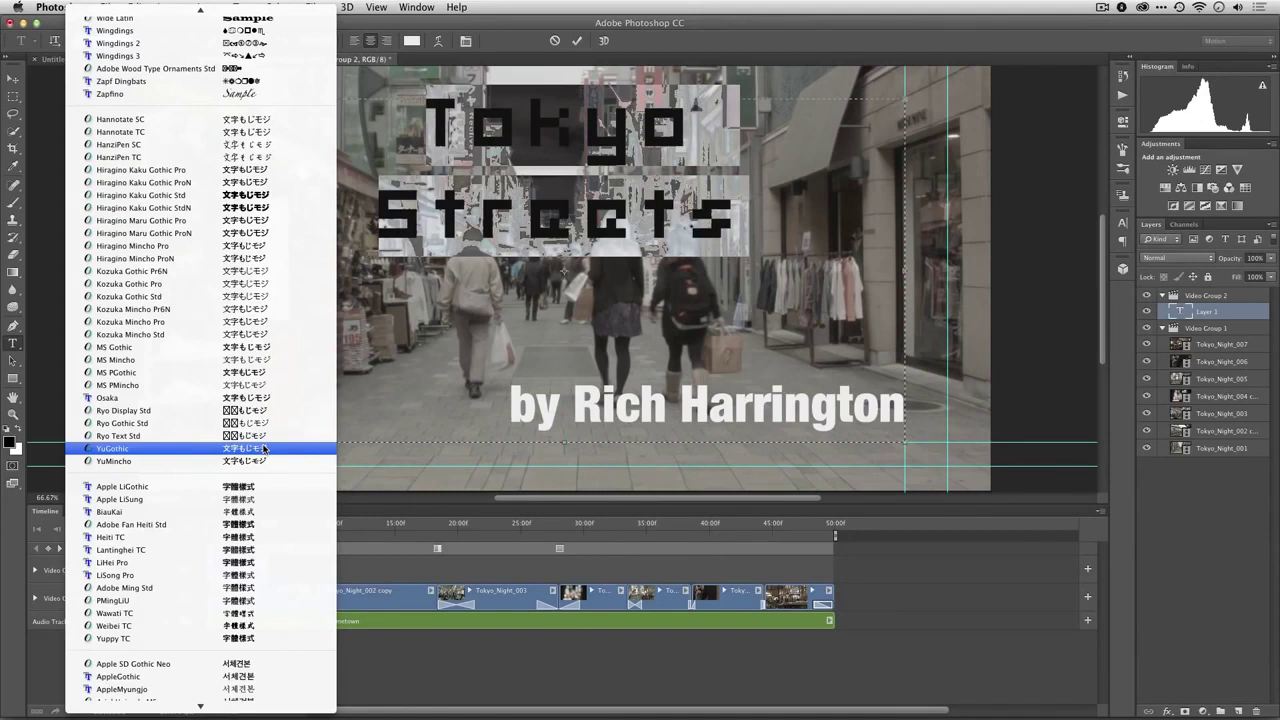
scroll(240, 390, "up", 5)
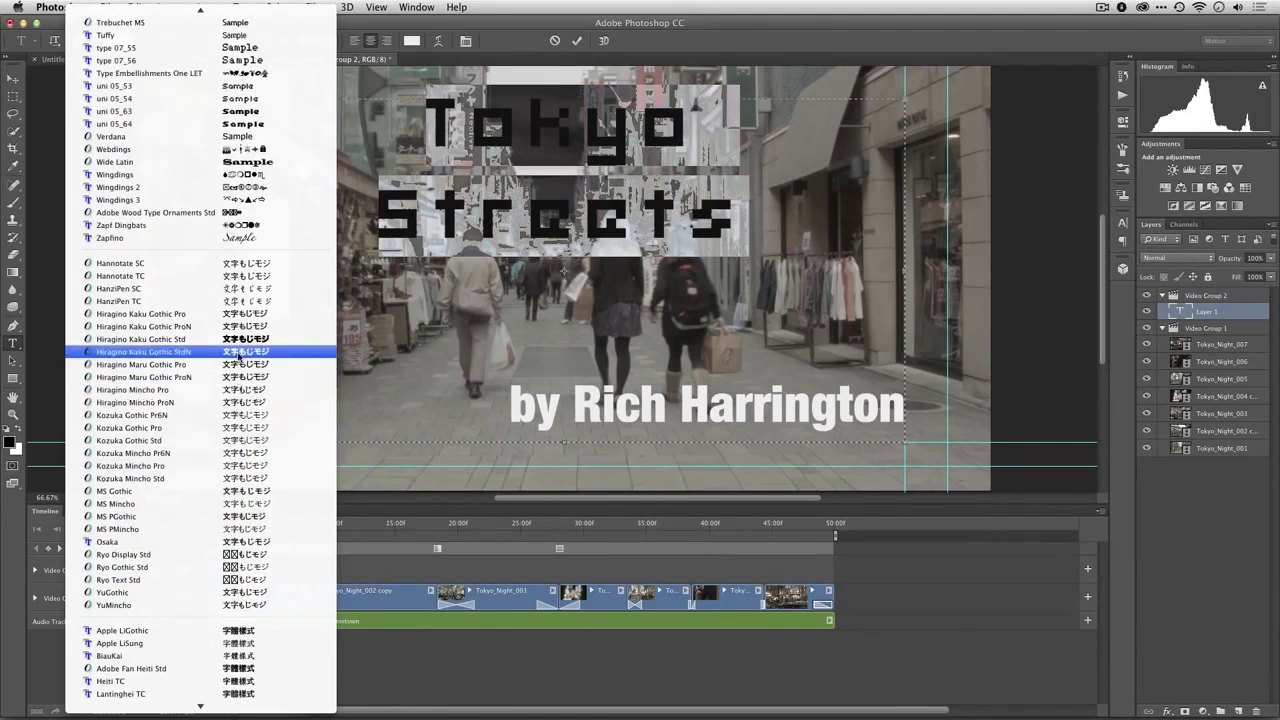
scroll(228, 287, "up", 4)
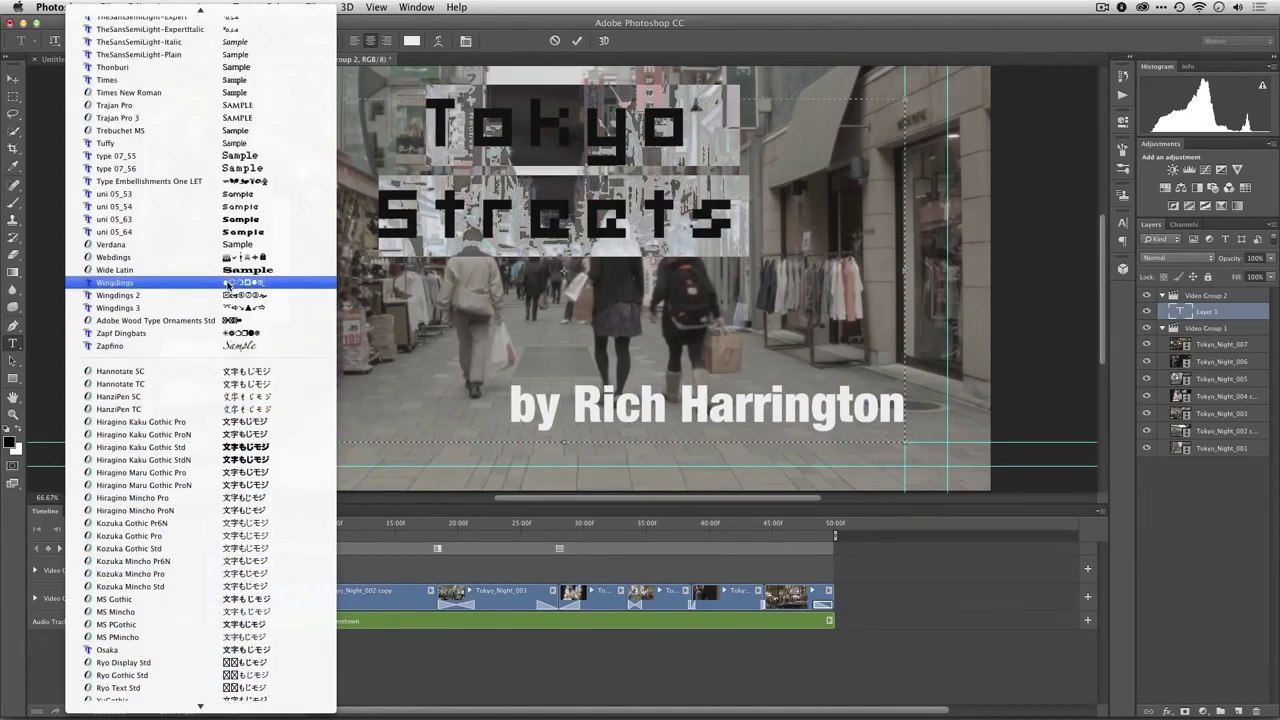
left_click(227, 270)
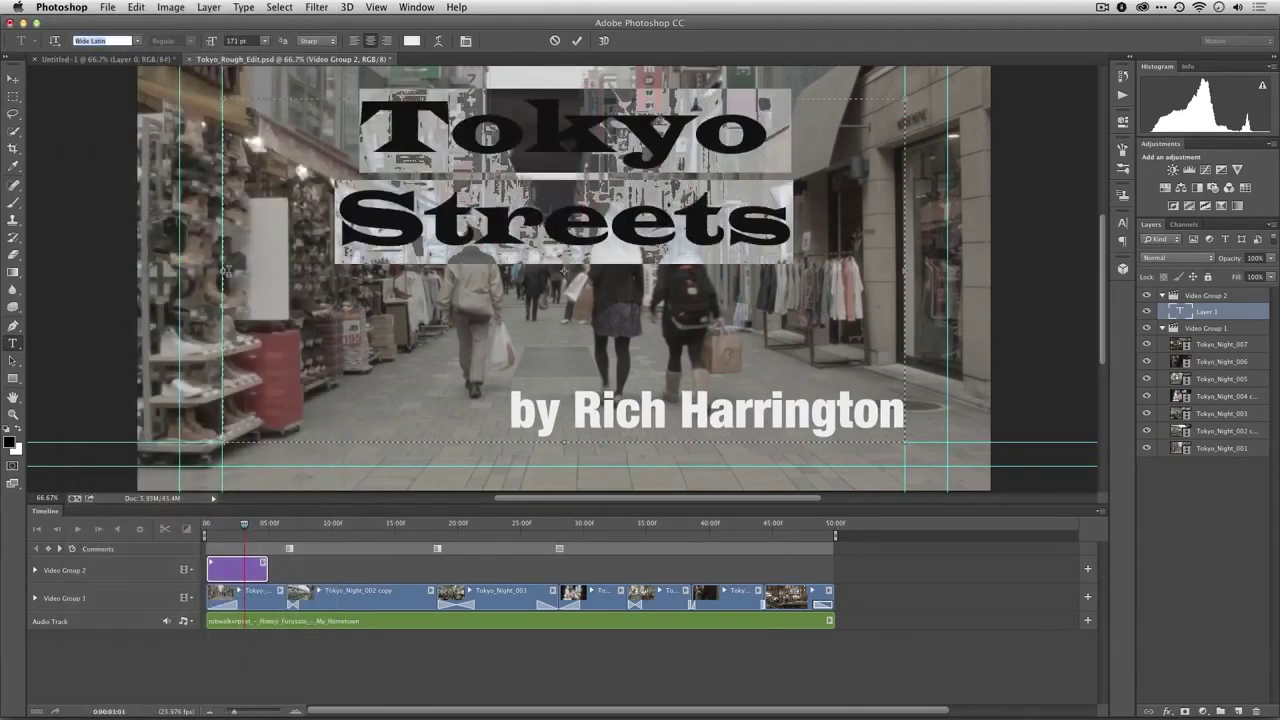
Resize the Tokyo Streets lines and widen their letter spacing.
left_click(564, 270)
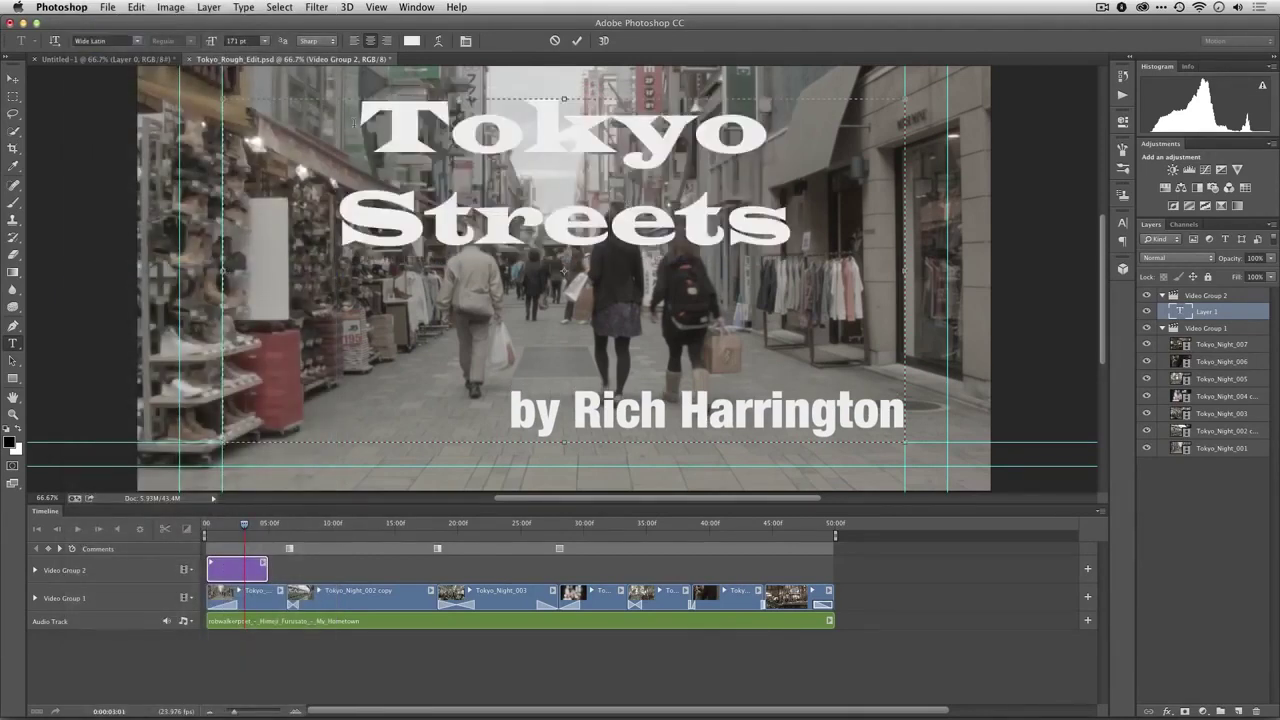
mouse_move(356, 121)
left_mouse_down()
mouse_move(764, 170)
mouse_move(835, 202)
left_mouse_up()
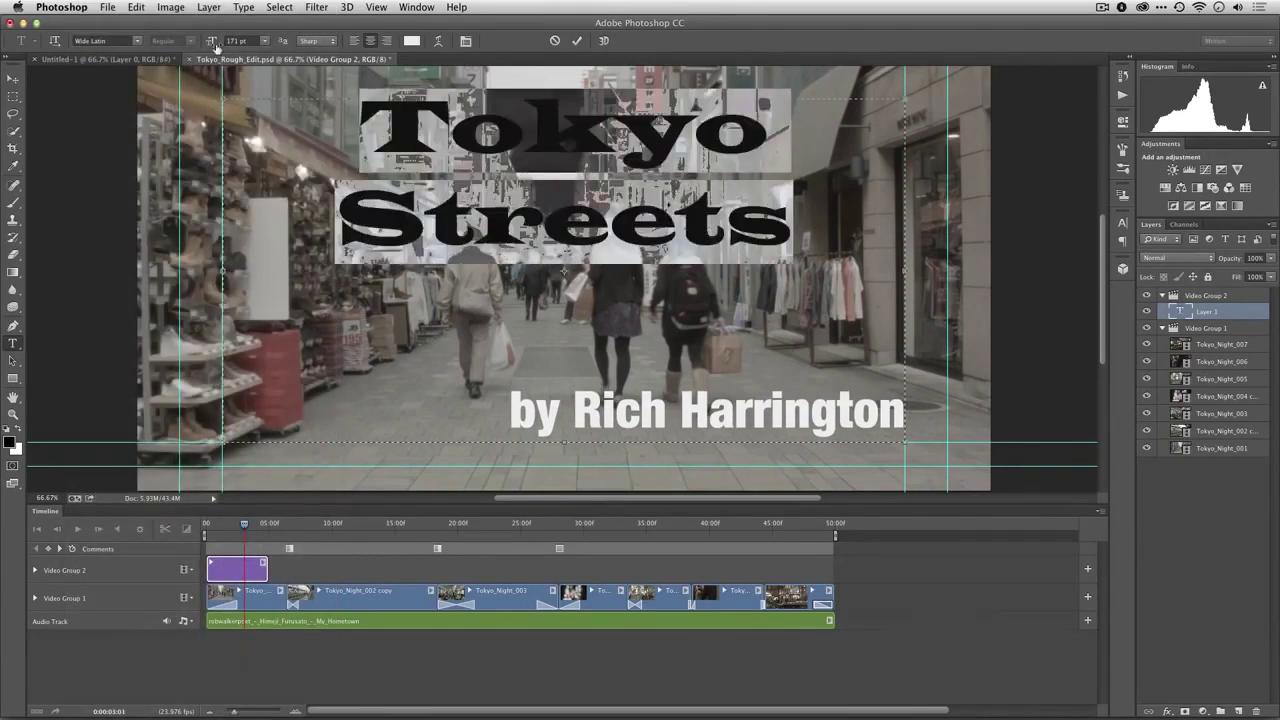
left_click_drag(211, 44, 234, 50)
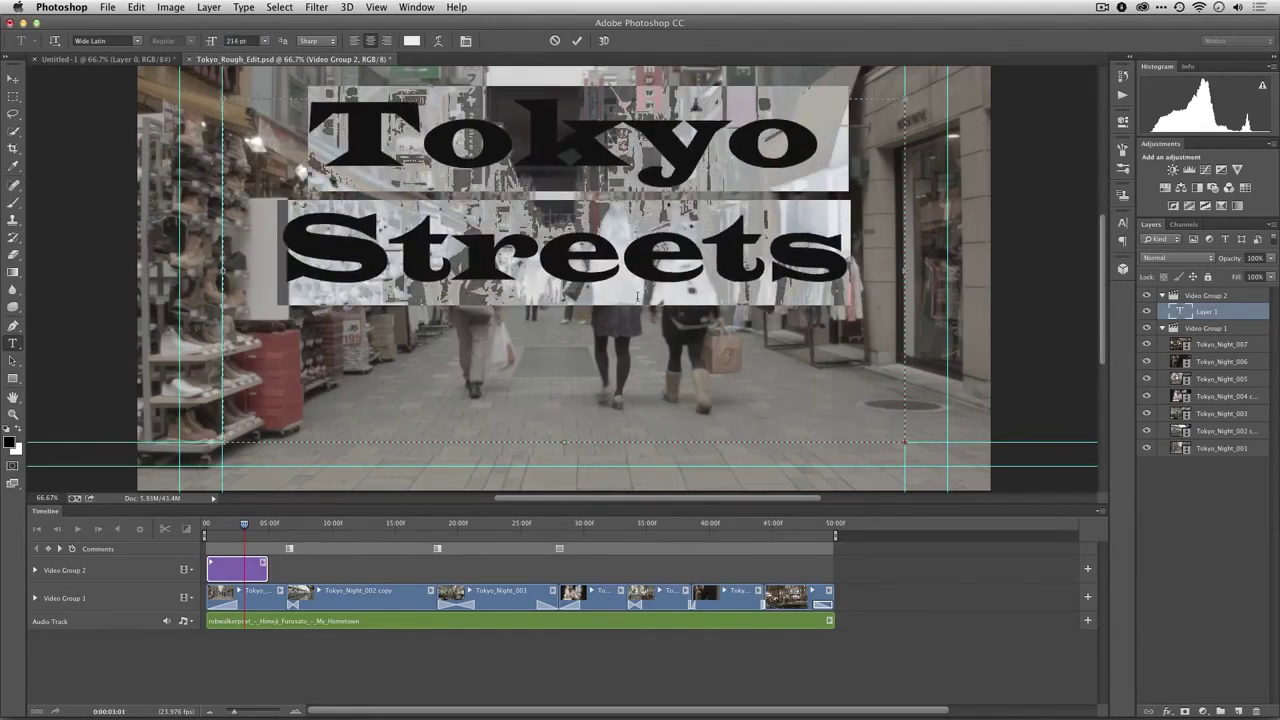
left_click(642, 333)
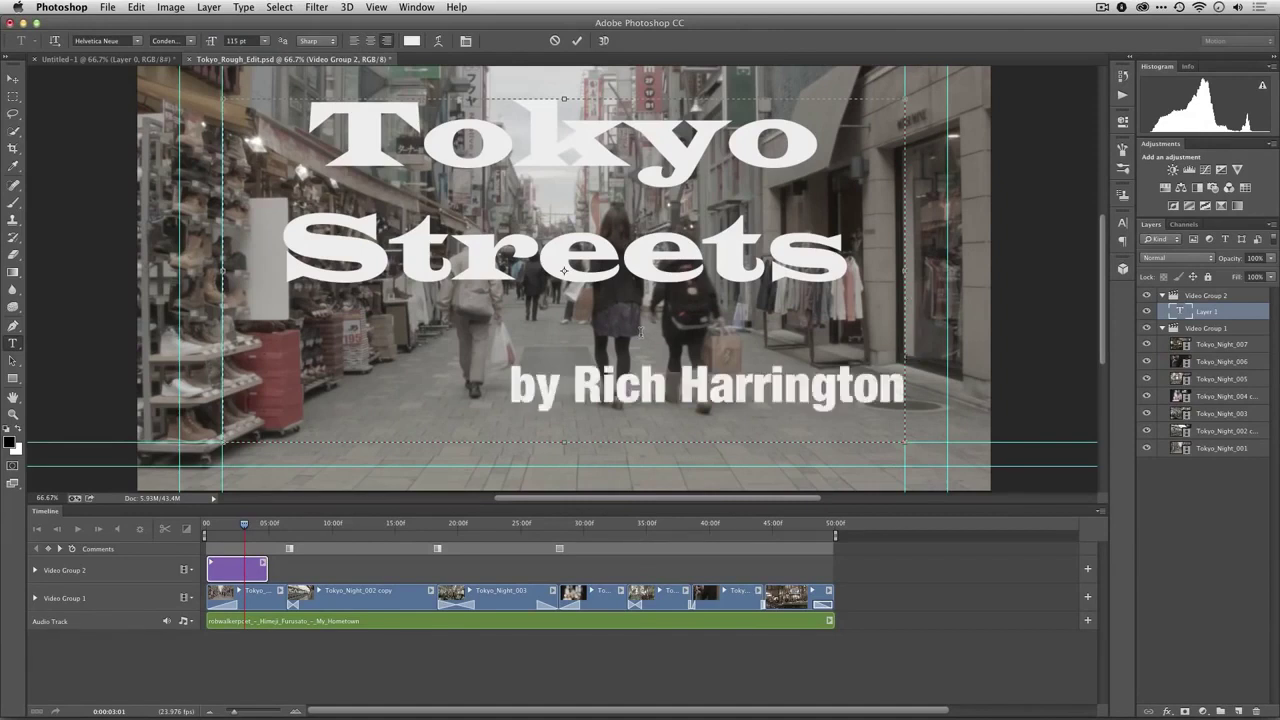
left_click_drag(309, 130, 850, 265)
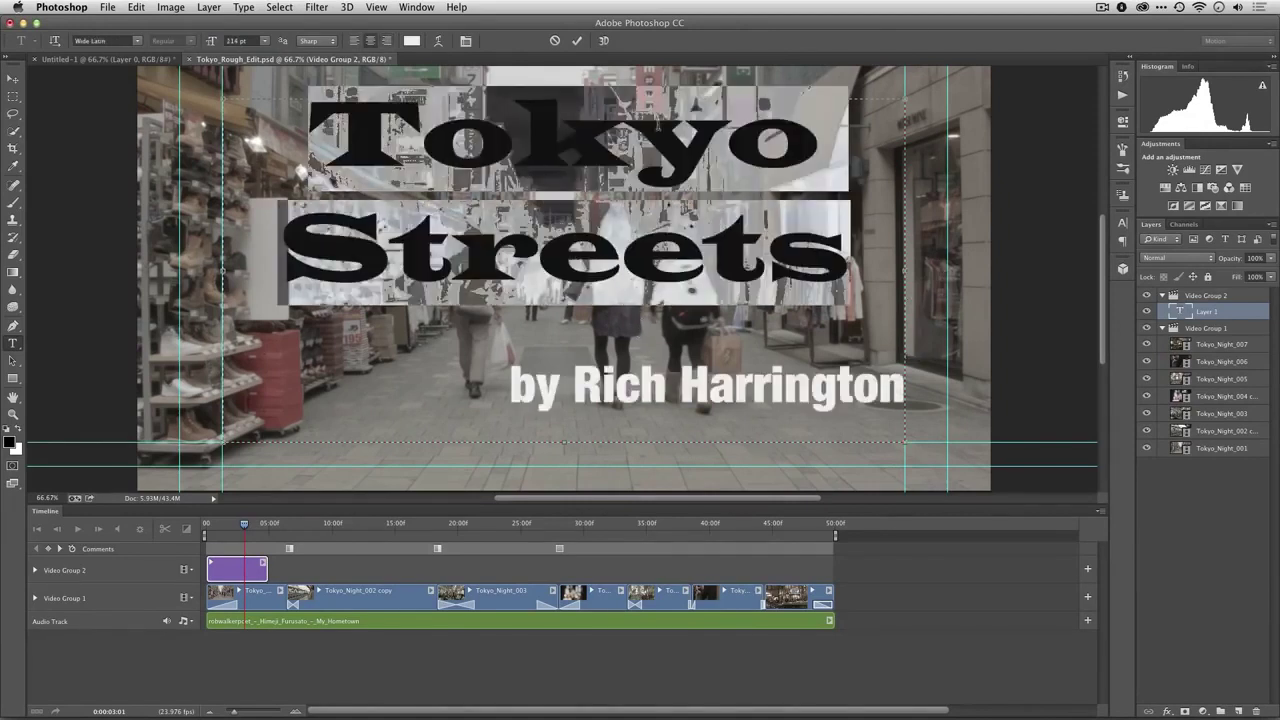
left_click(466, 42)
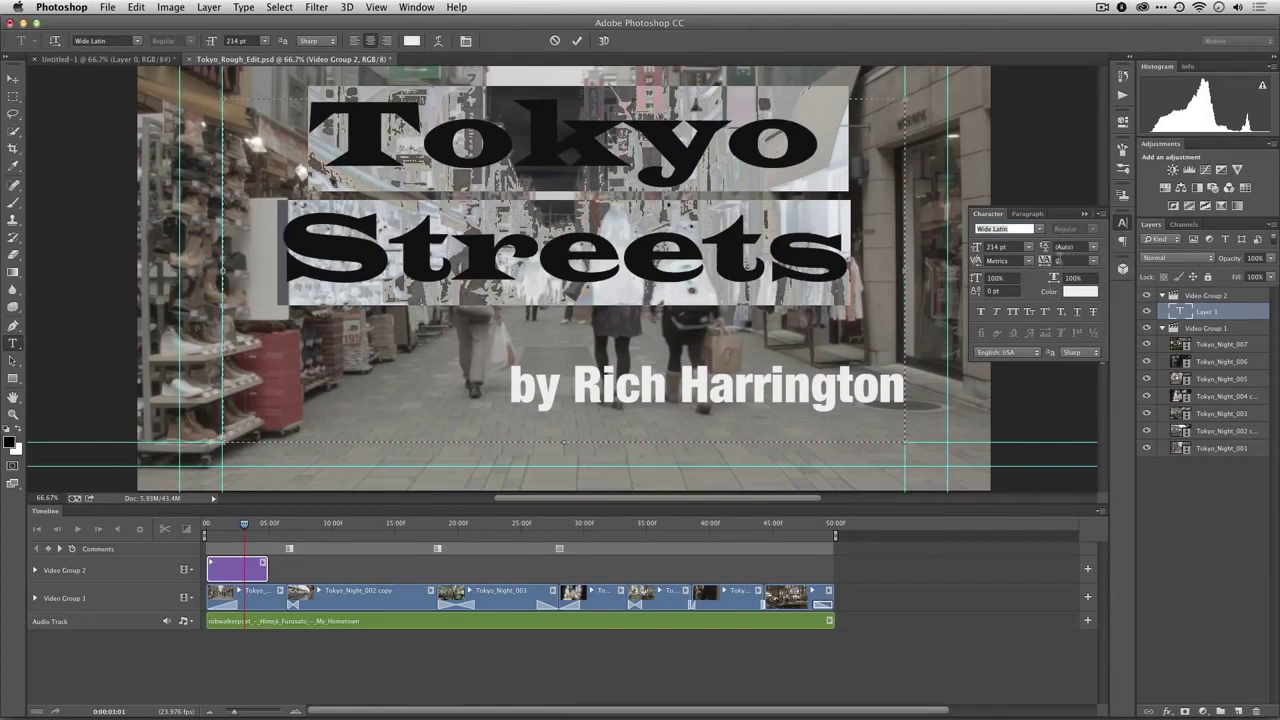
left_click_drag(1047, 262, 1046, 266)
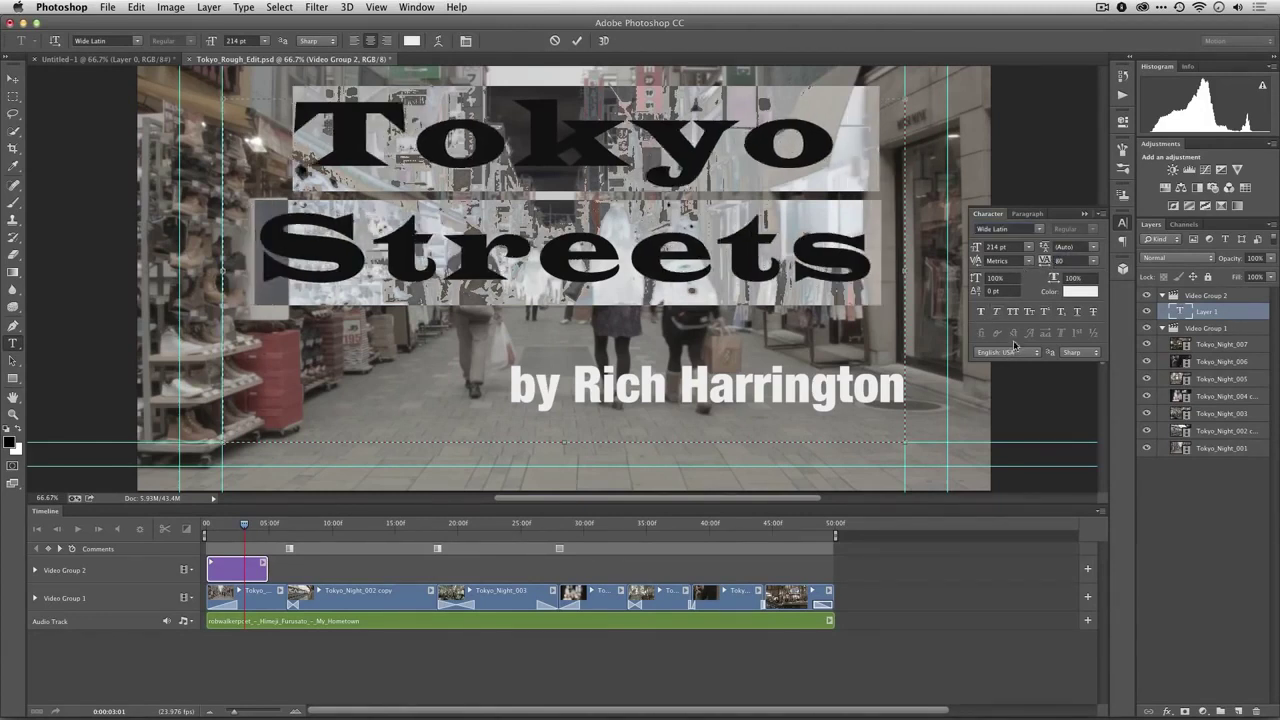
Set the 'by Rich Harrington' line's tracking to 50.
triple_click(633, 390)
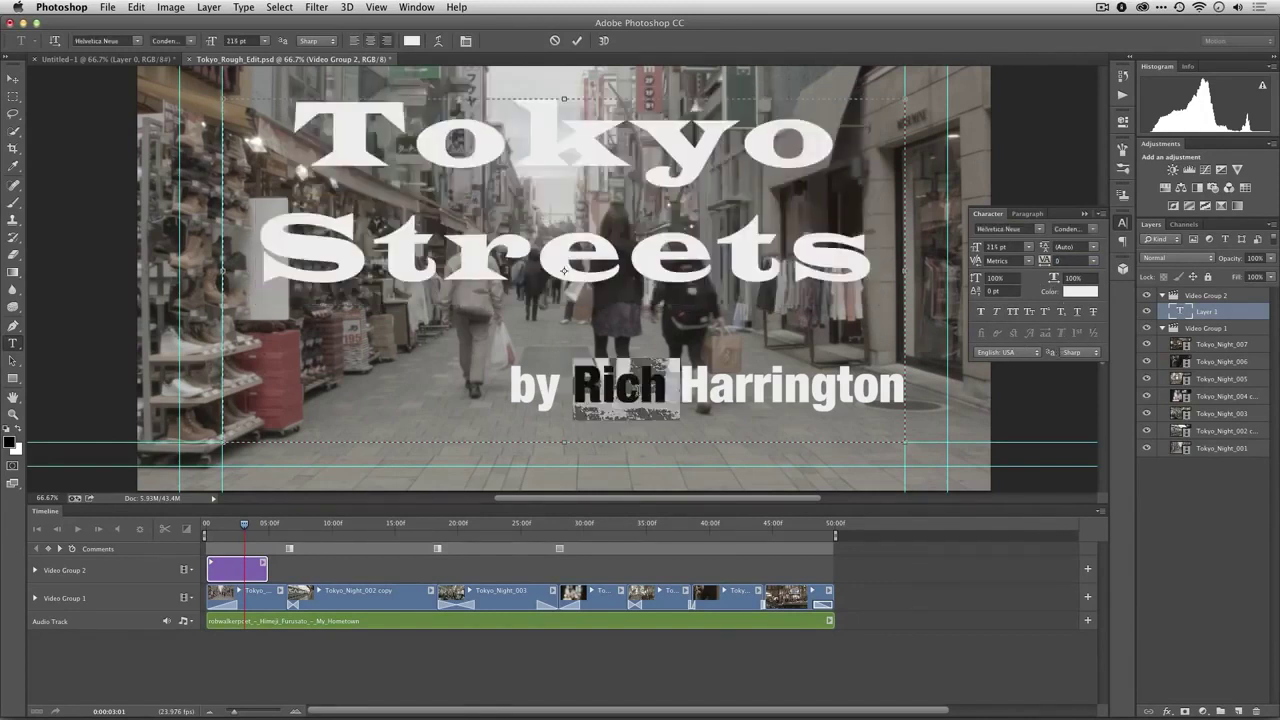
left_click_drag(1042, 260, 1052, 260)
left_click(1095, 261)
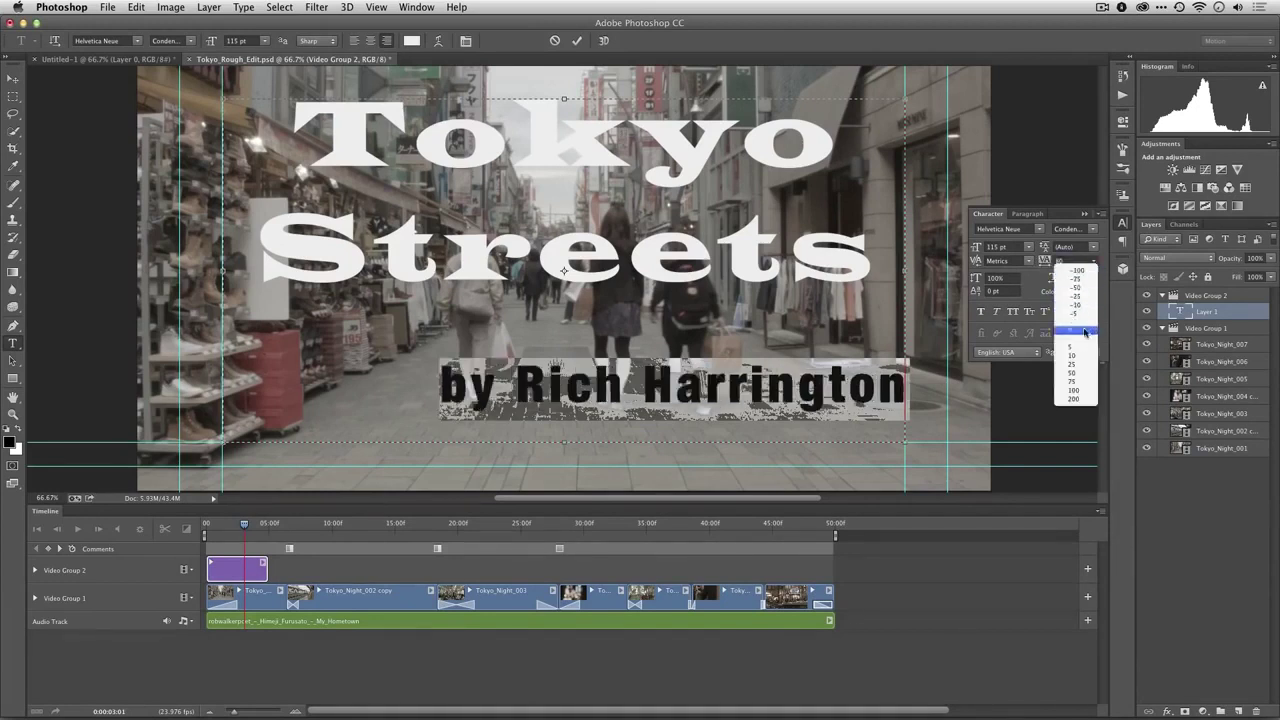
left_click(1076, 381)
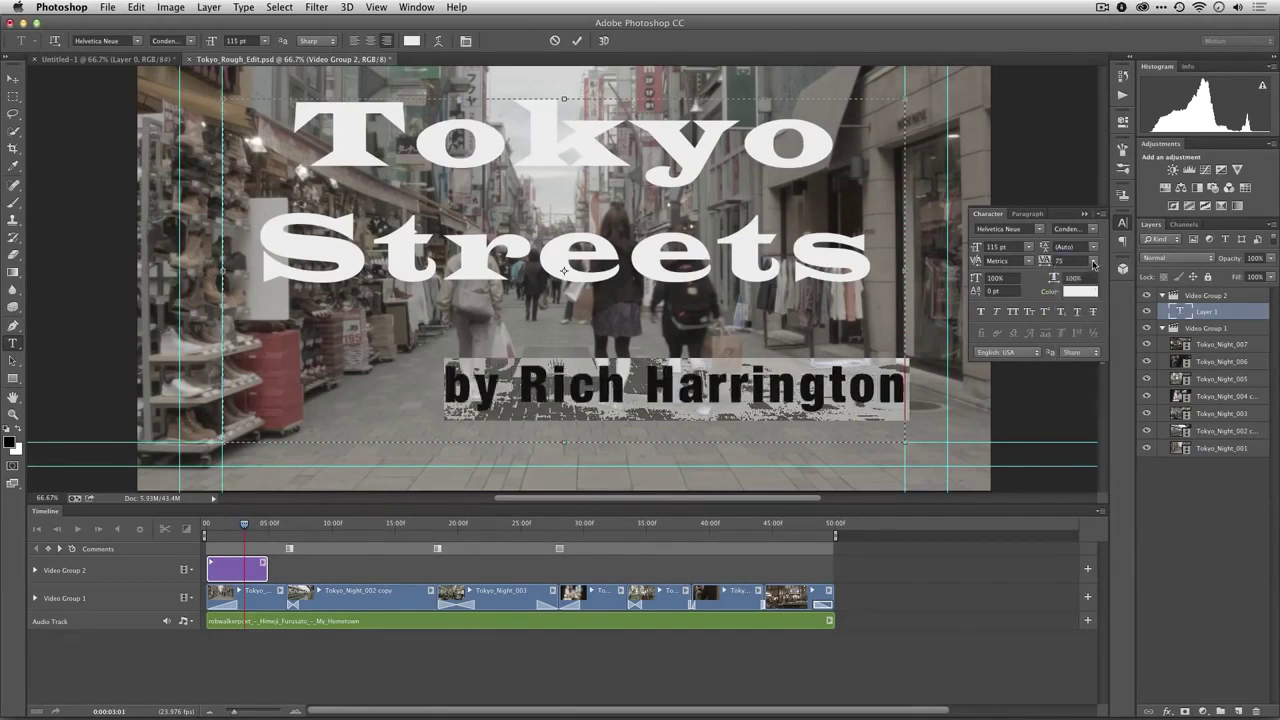
left_click(1094, 261)
left_click(1076, 373)
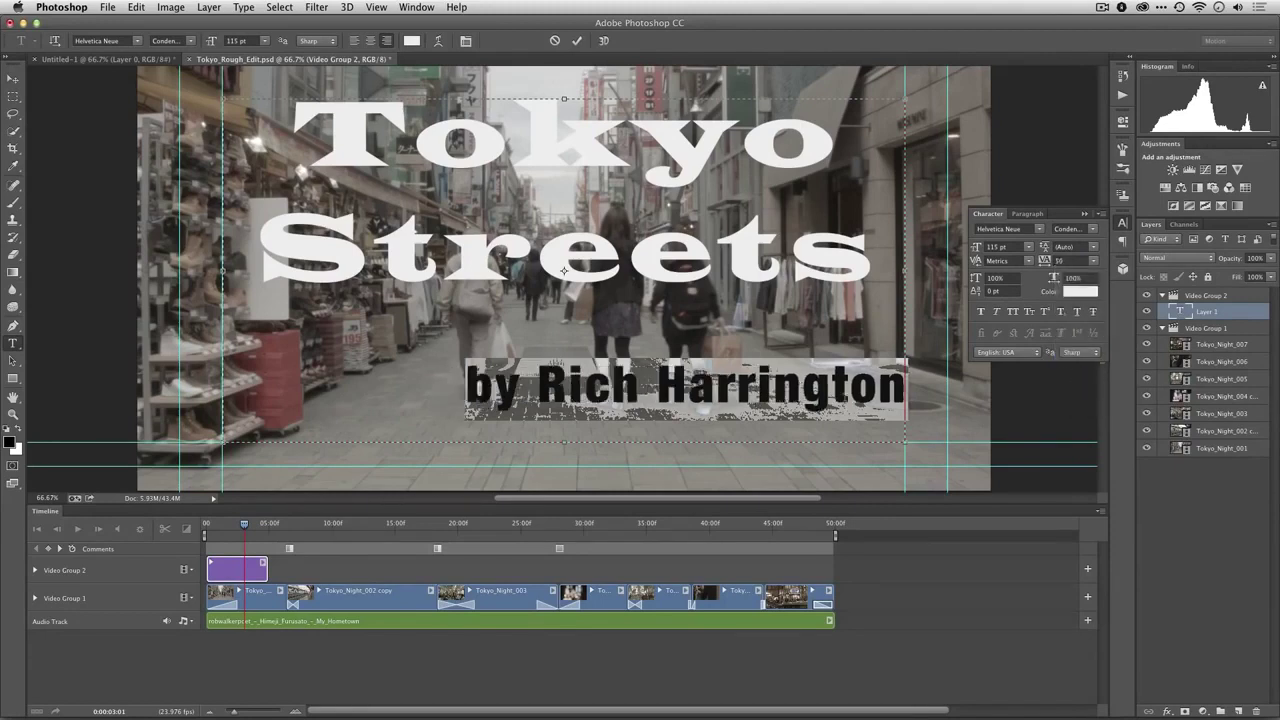
key("ctrl+h")
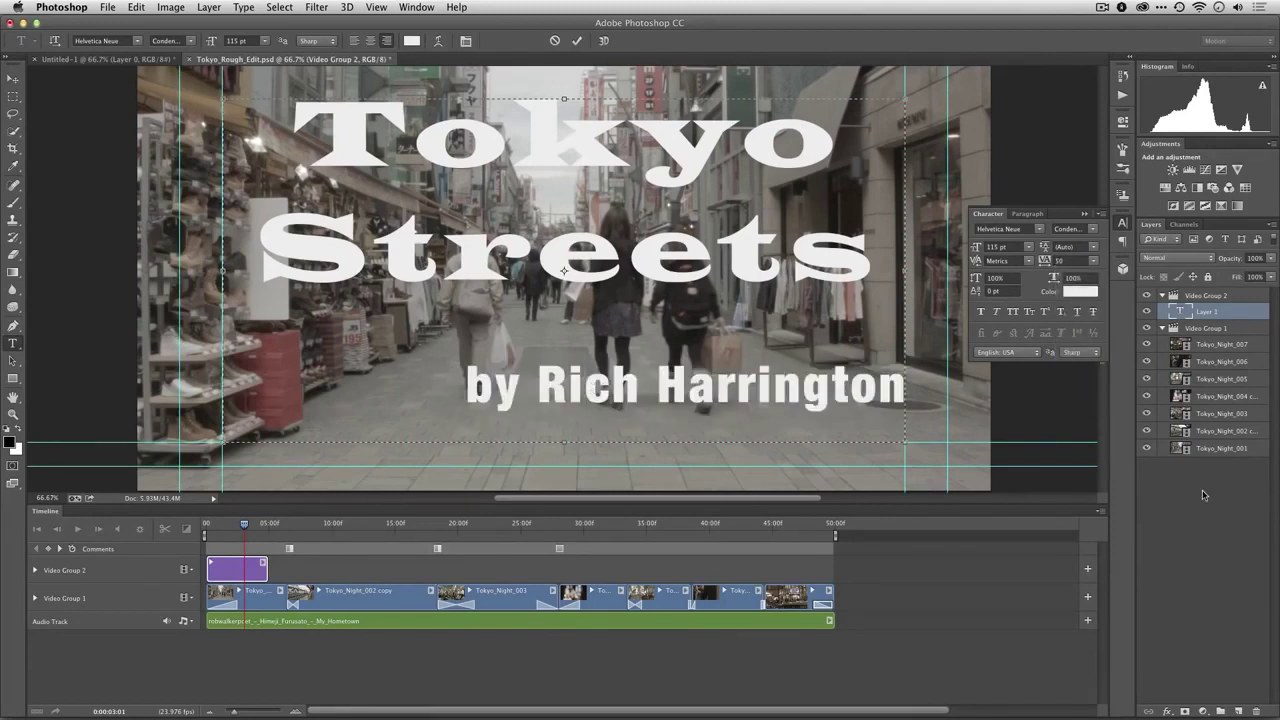
Give the Tokyo Streets title a drop shadow and a 5 px stroke at 68% opacity.
key("ctrl+Return")
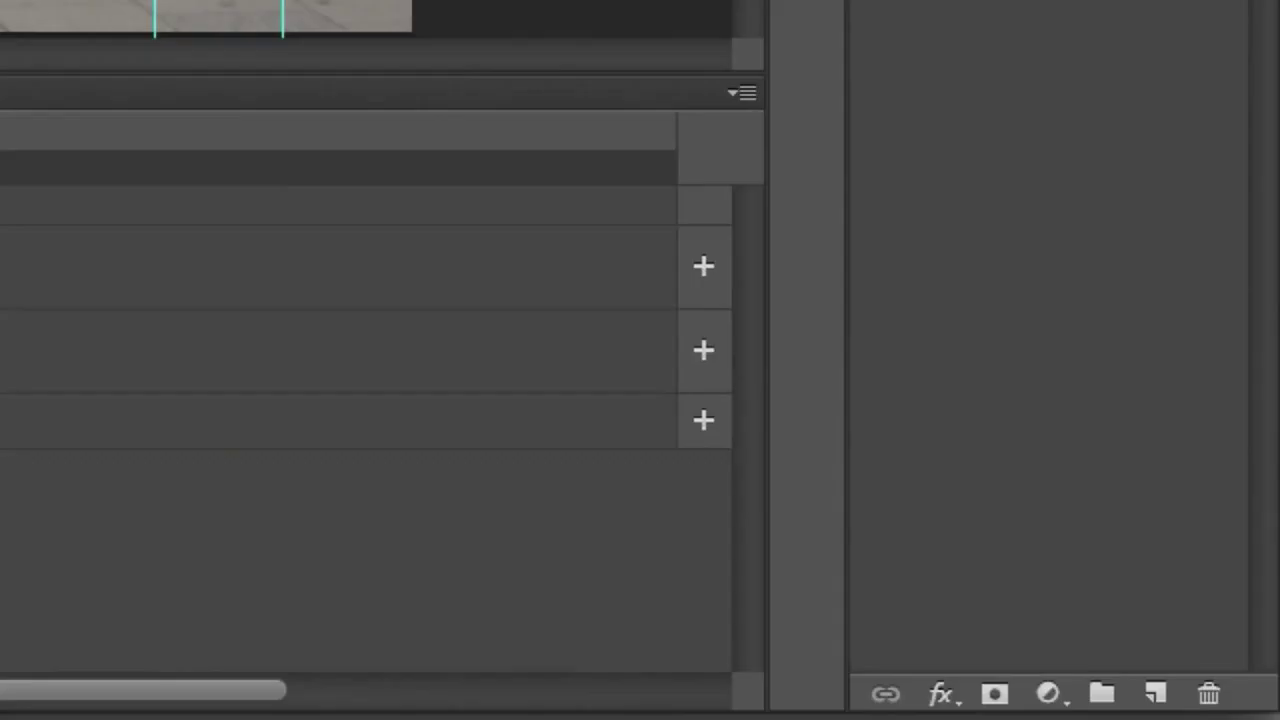
left_click(941, 694)
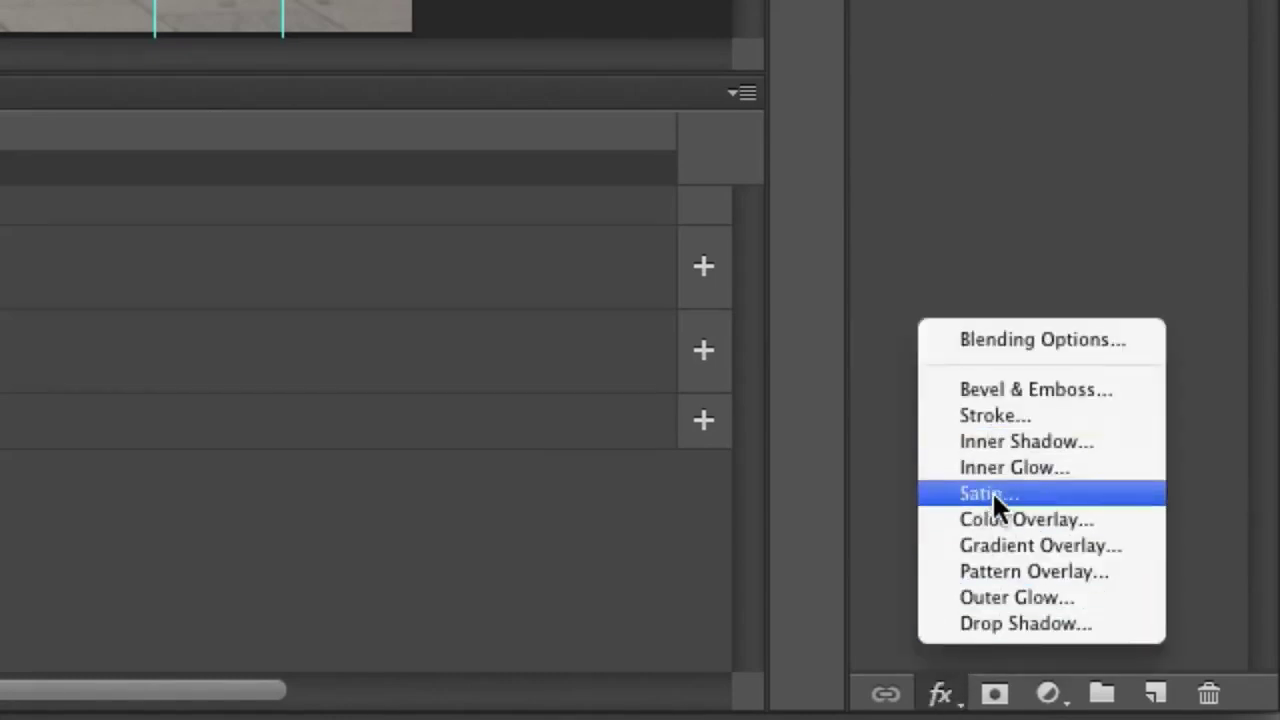
left_click(1001, 620)
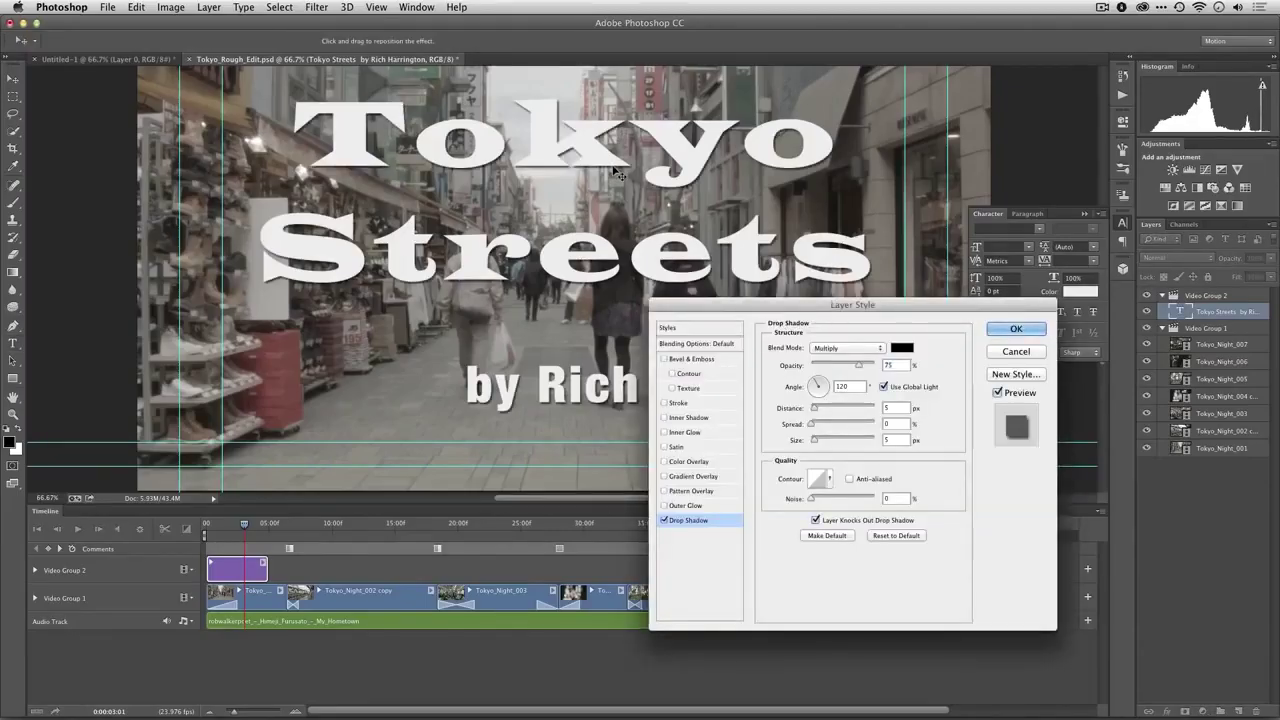
left_click_drag(620, 190, 621, 177)
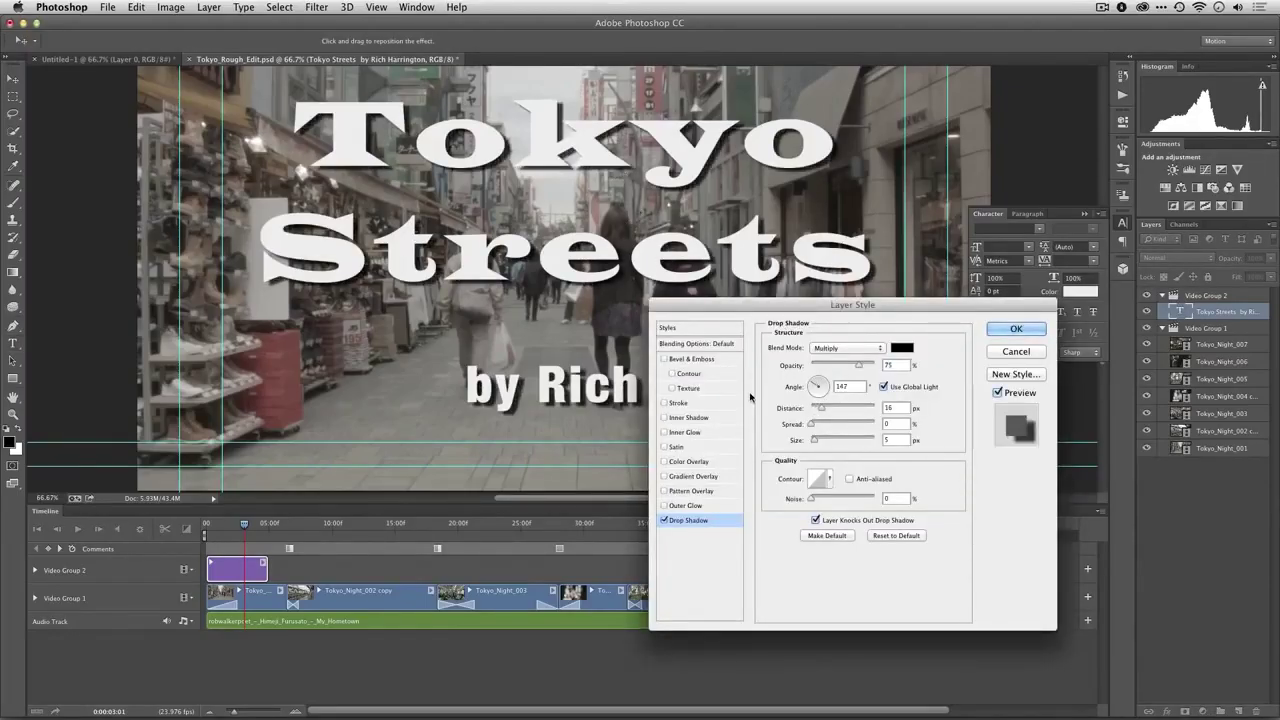
left_click(676, 403)
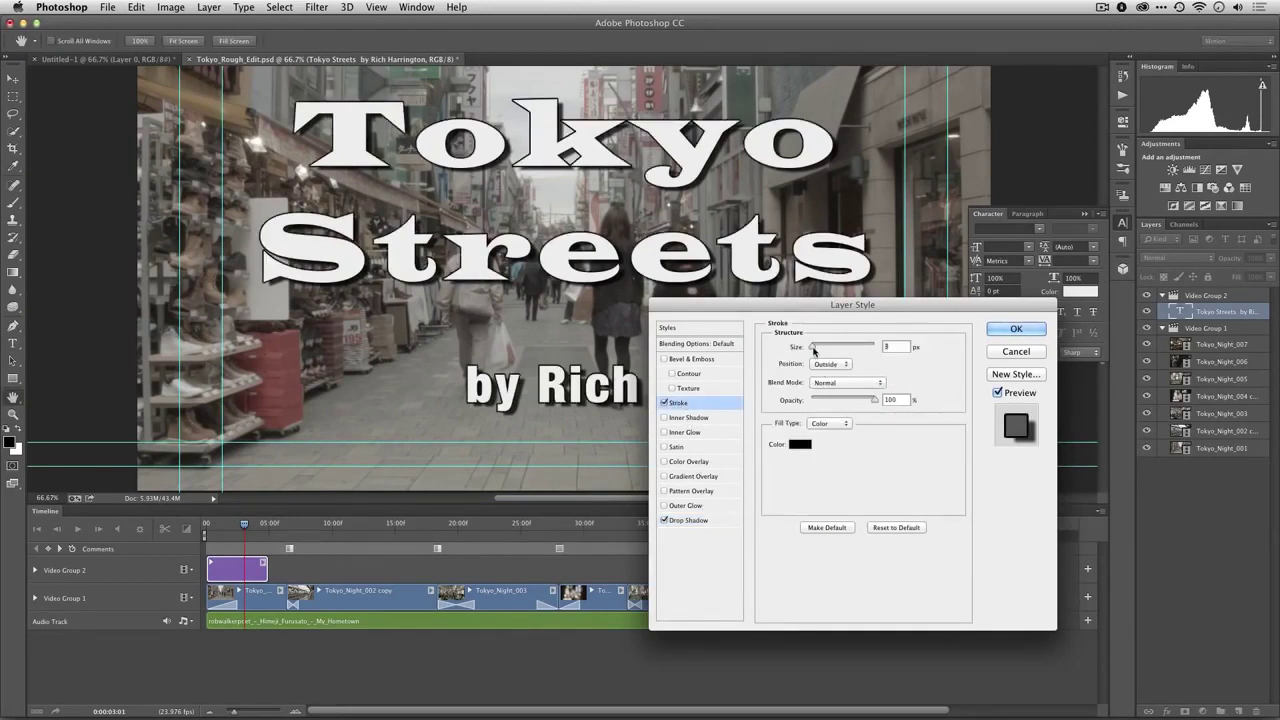
left_click_drag(812, 347, 814, 349)
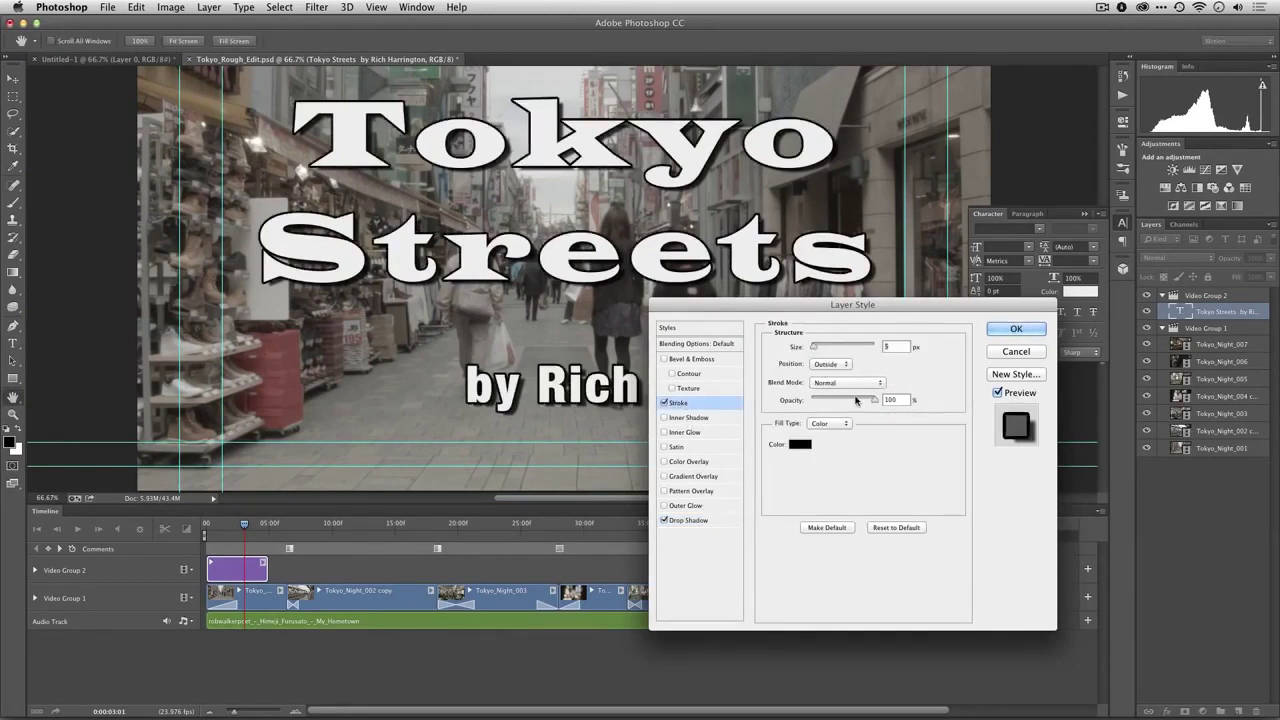
left_click_drag(875, 399, 834, 404)
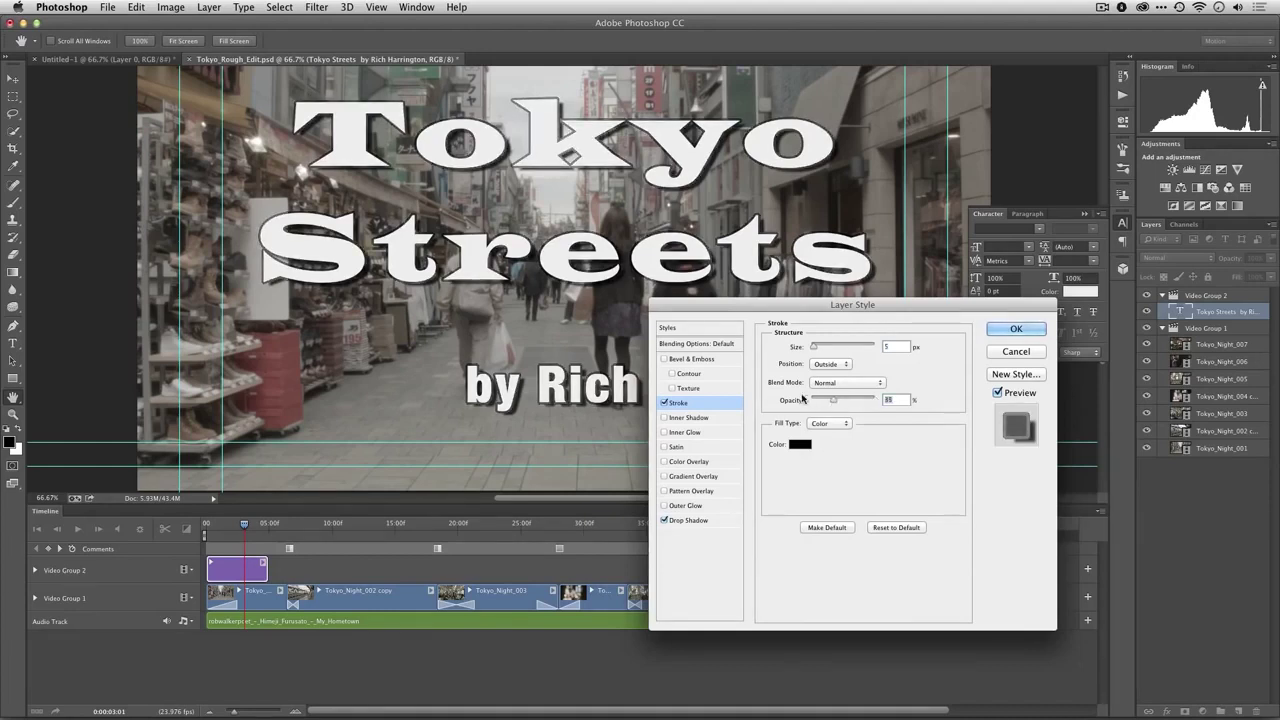
left_click(1008, 332)
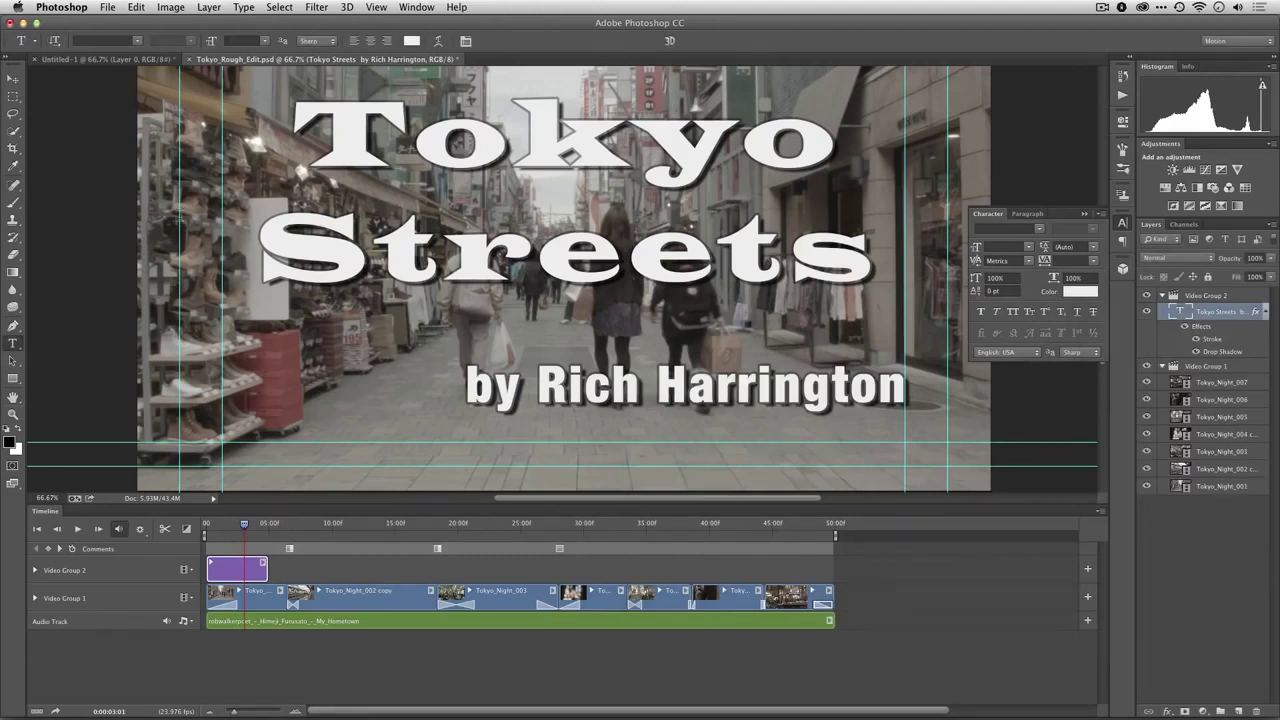
Vertically centre the Tokyo_Night_007 title on the frame, then enlarge and fit the image view.
left_click(13, 78)
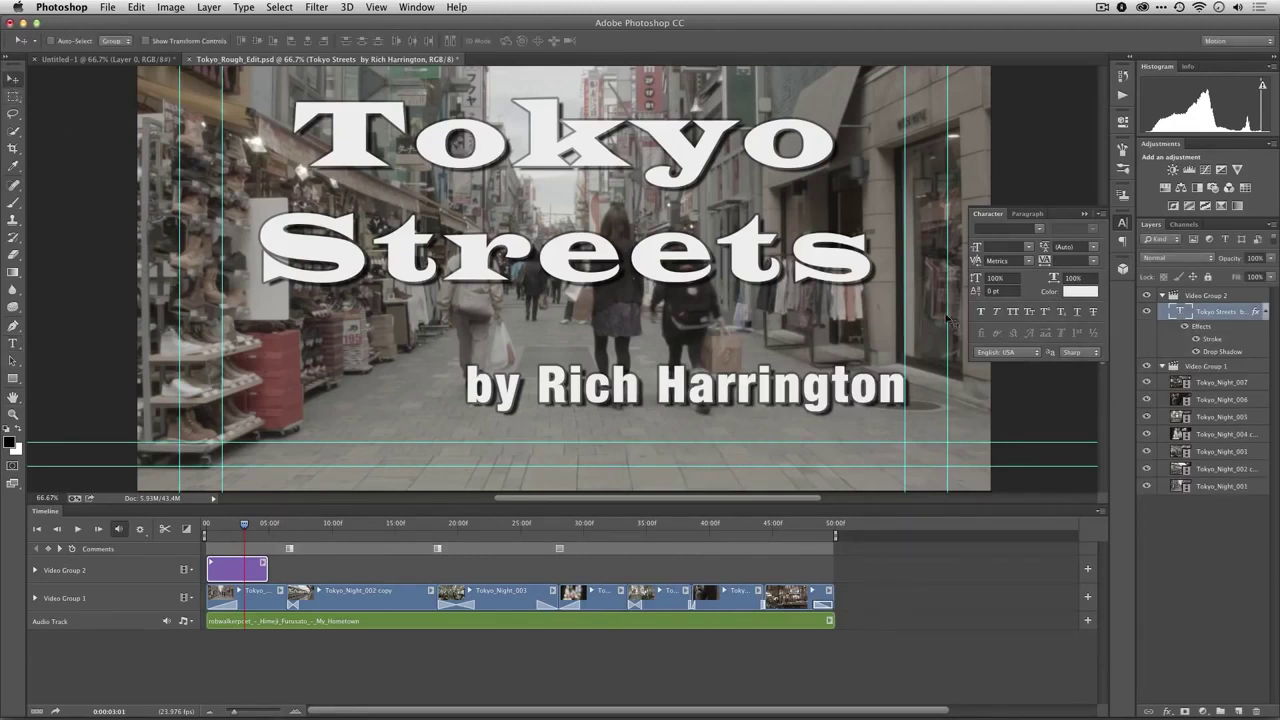
left_click(1207, 387)
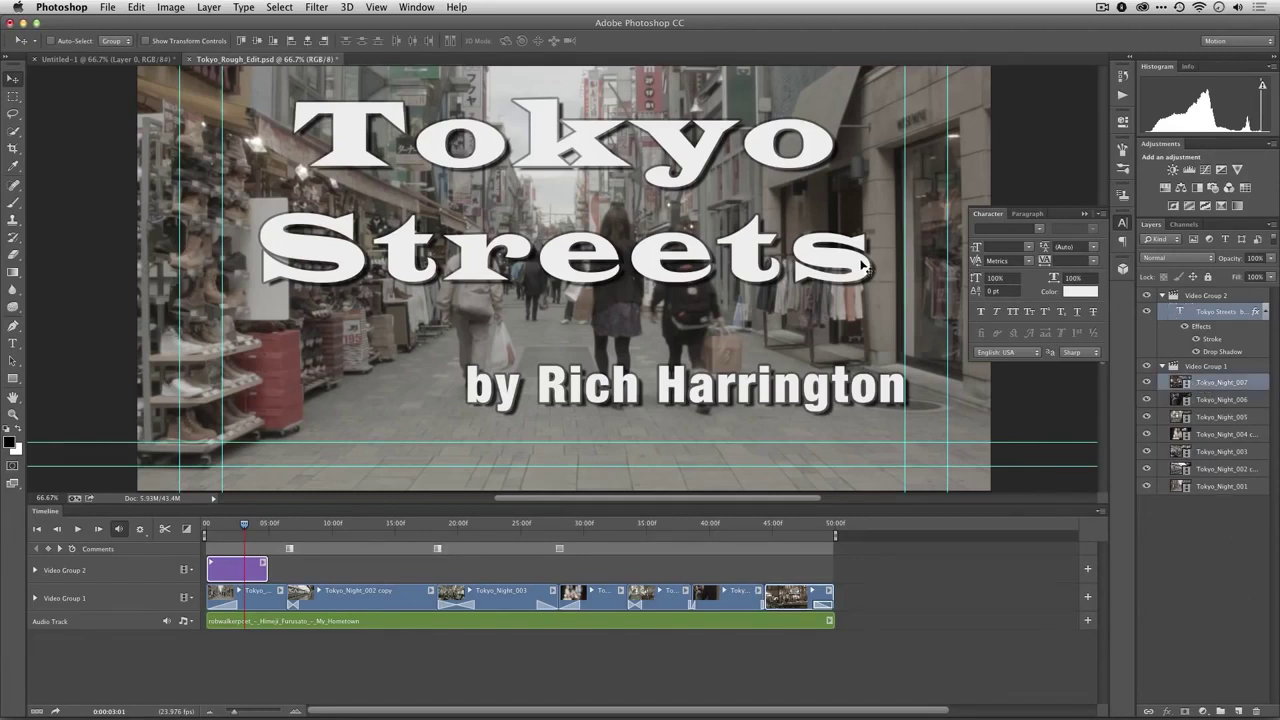
left_click(258, 42)
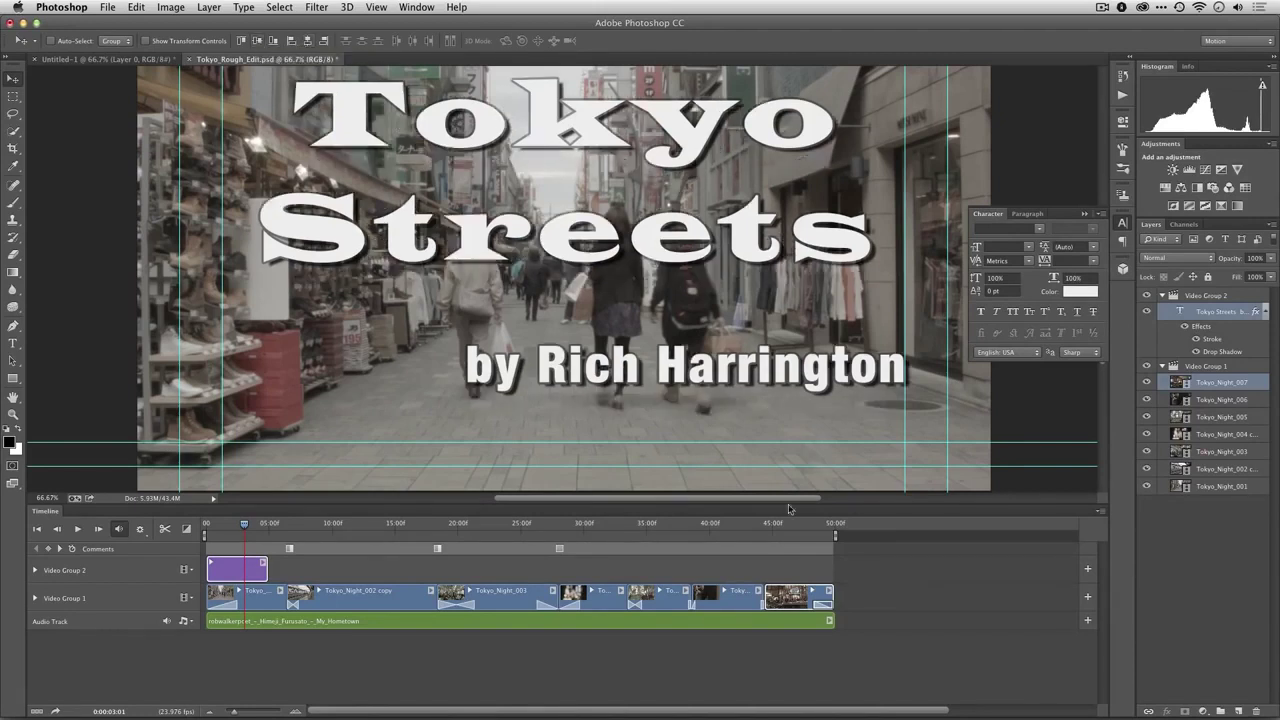
left_click_drag(777, 506, 776, 560)
key("ctrl+0")
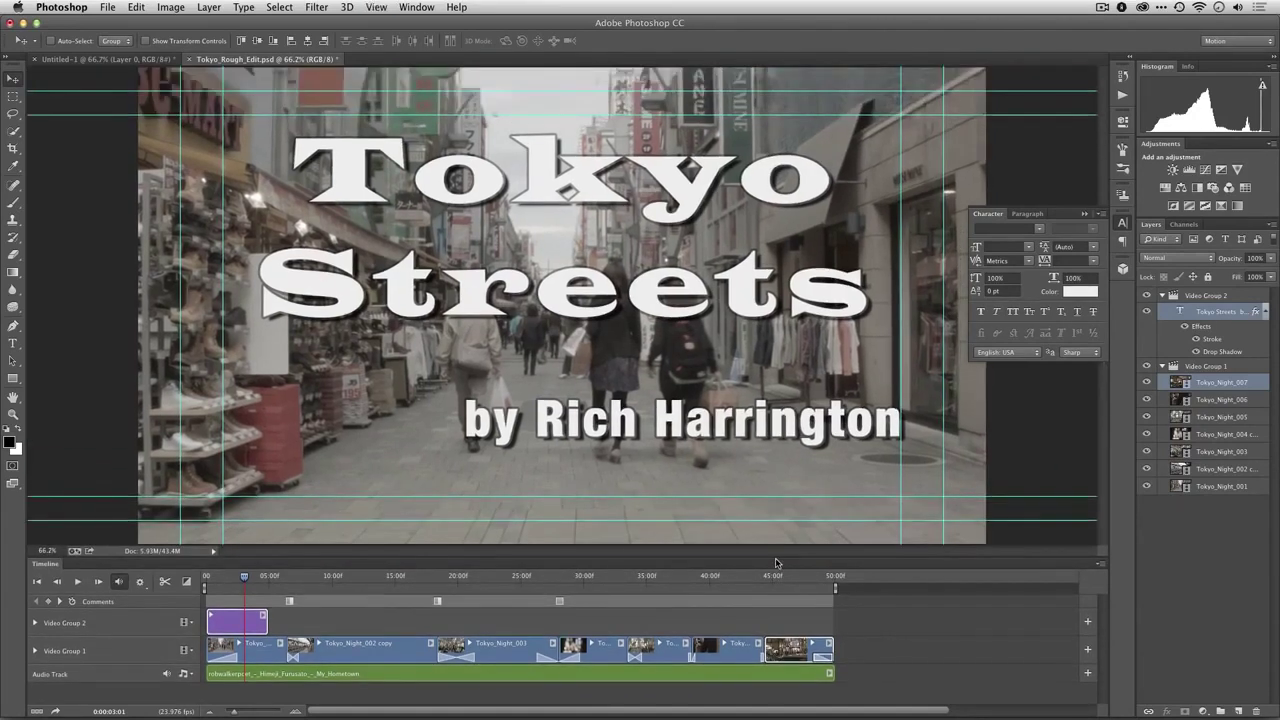
Raise the title's Stroke opacity to 83% and make the stroke slightly thinner.
double_click(1213, 341)
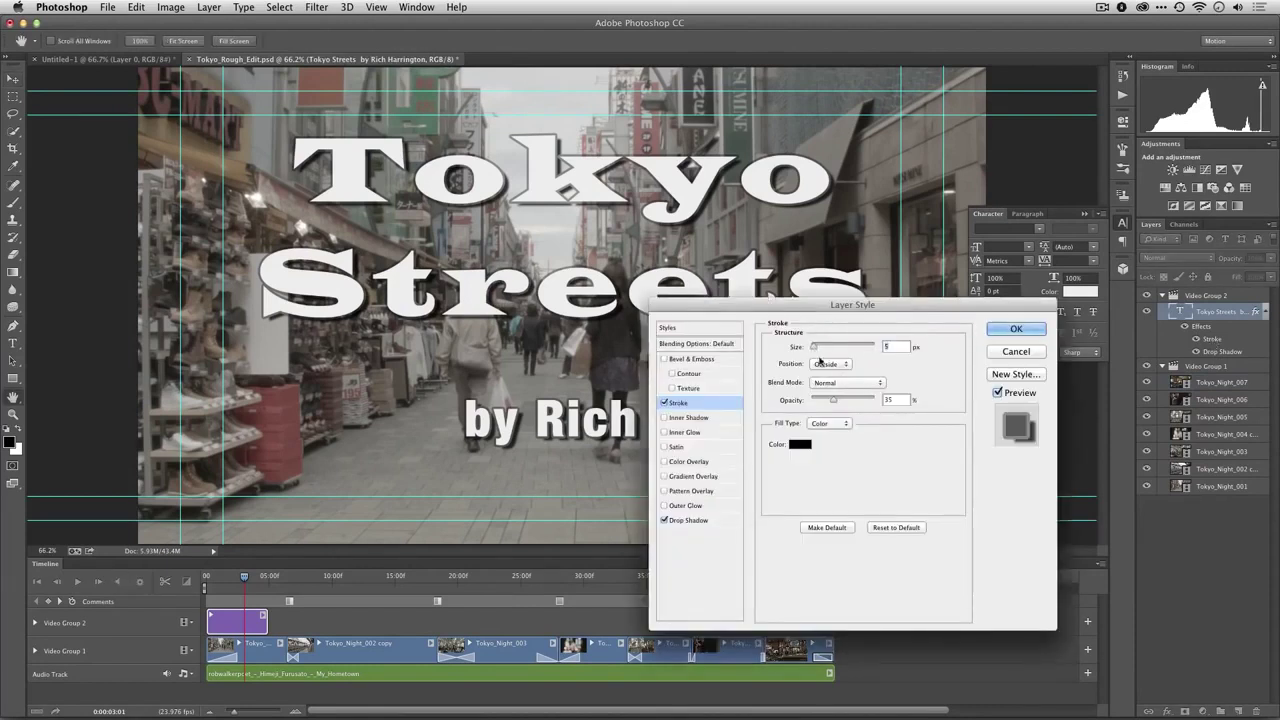
left_click_drag(834, 403, 866, 400)
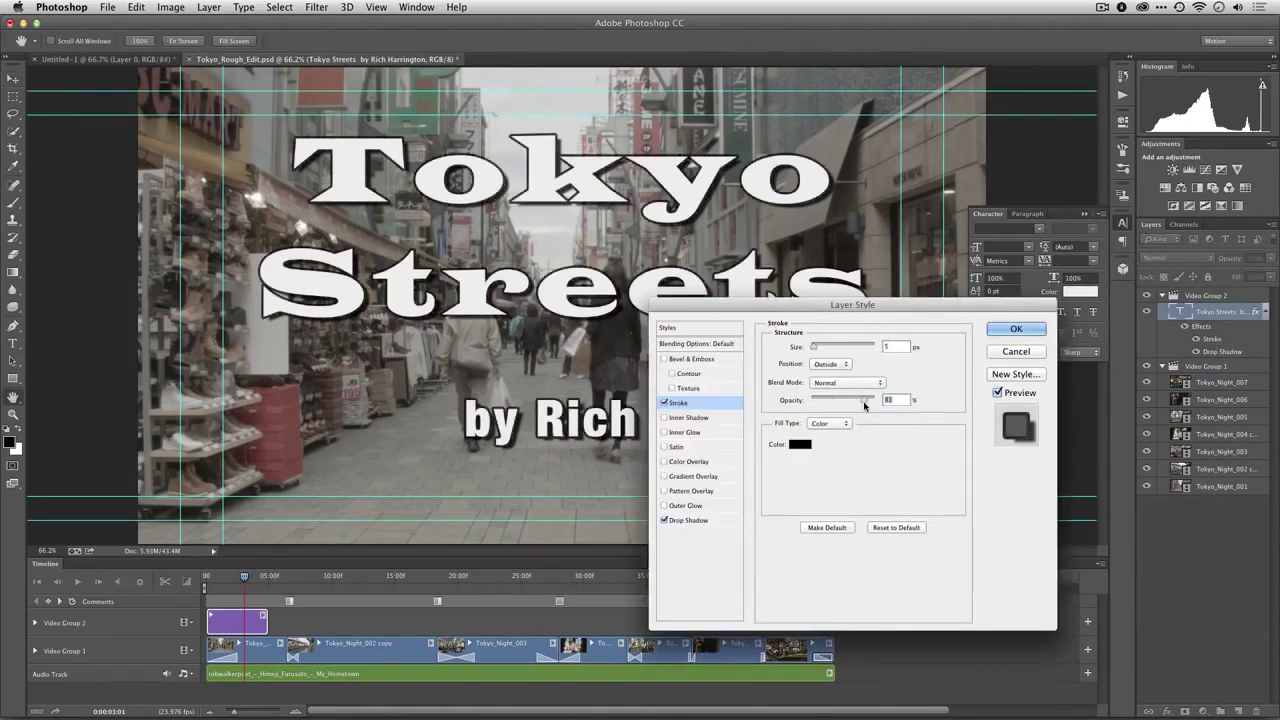
left_click_drag(817, 352, 813, 352)
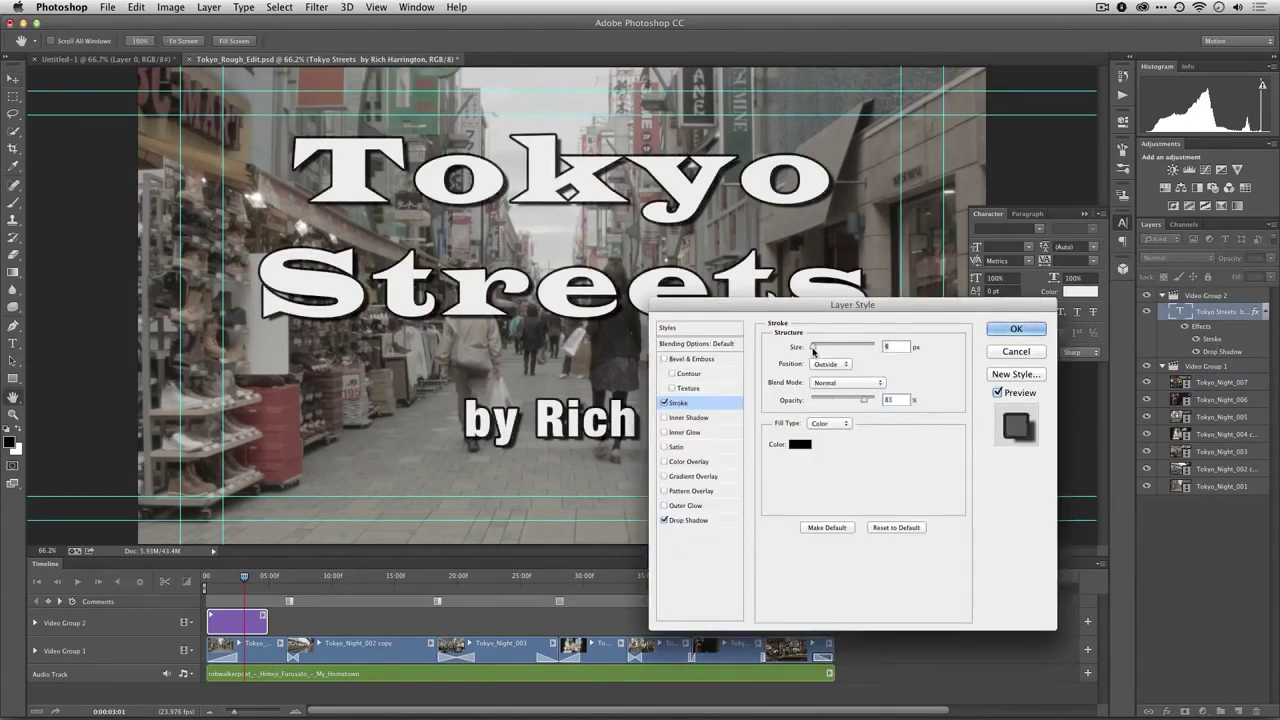
left_click(1008, 330)
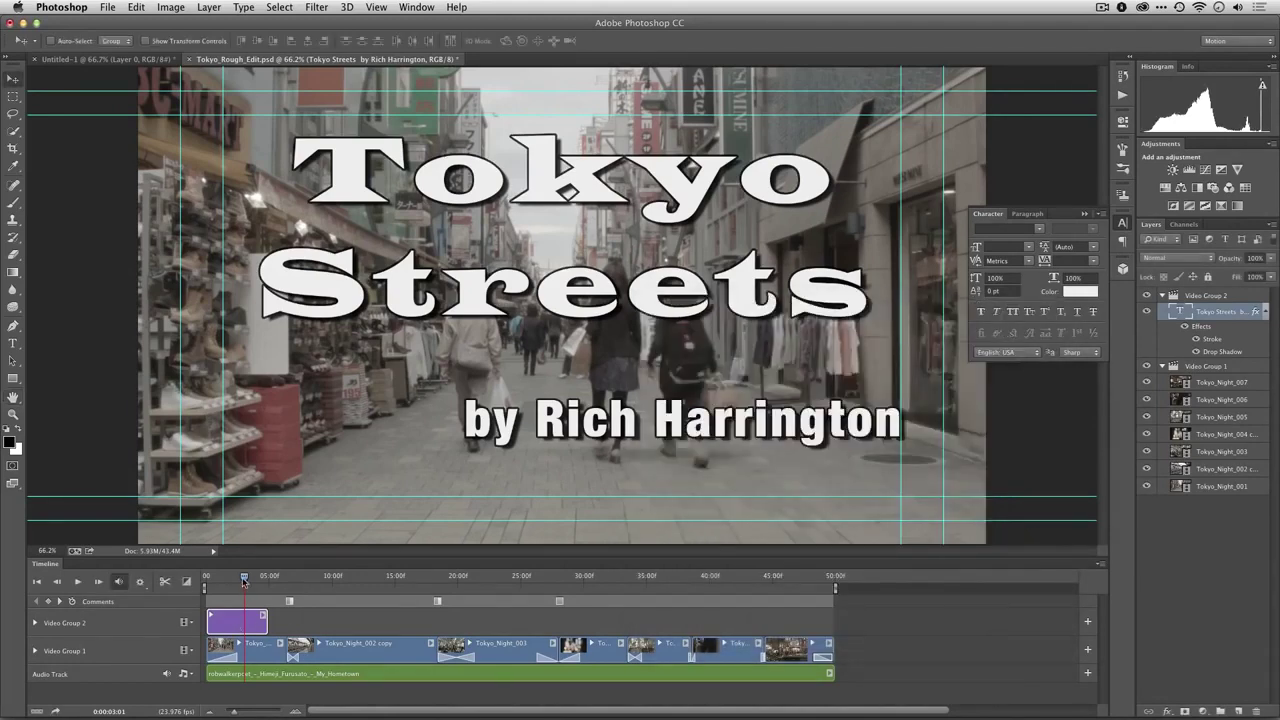
Add a Fade With Black transition to the start of the title clip.
left_click_drag(243, 580, 199, 585)
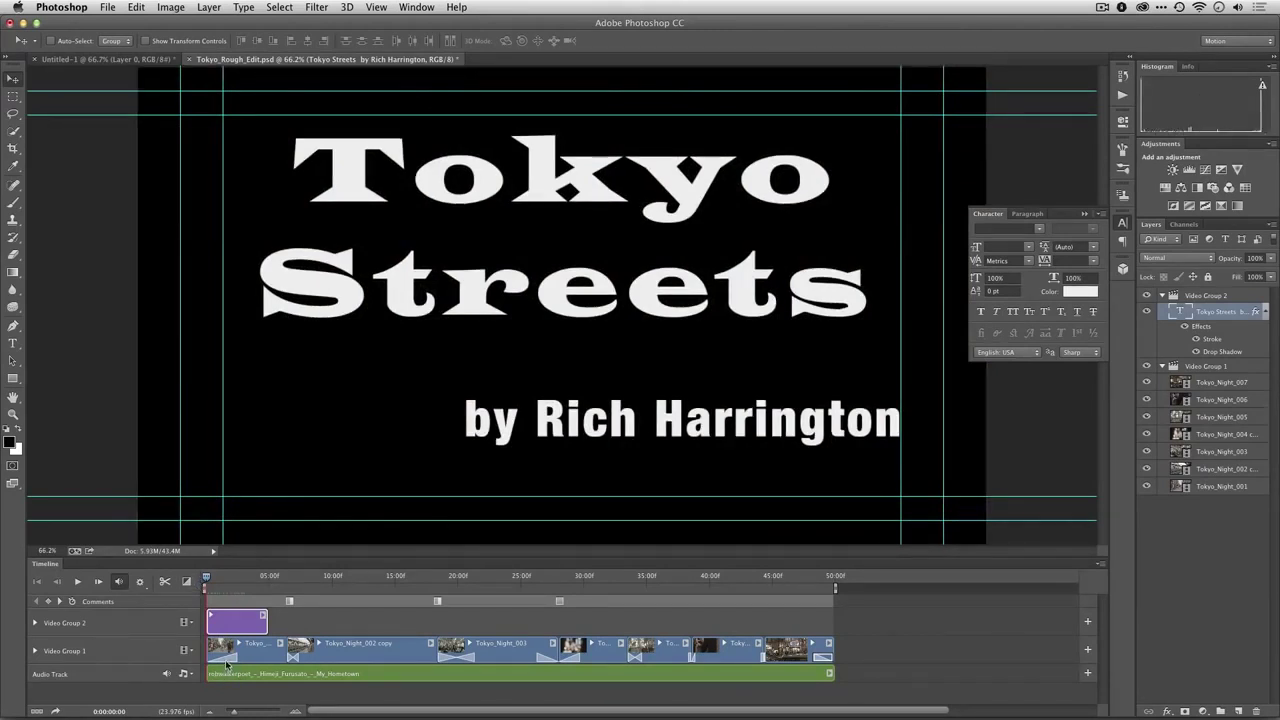
left_click(228, 663)
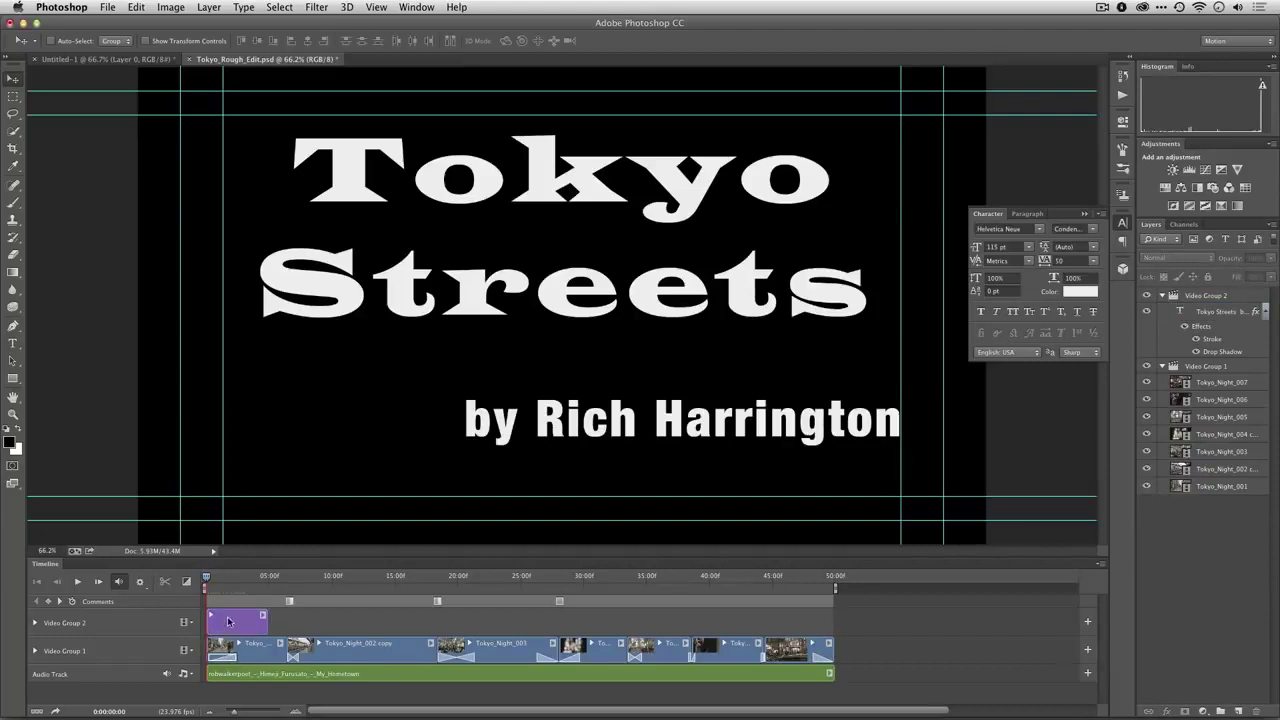
left_click(186, 582)
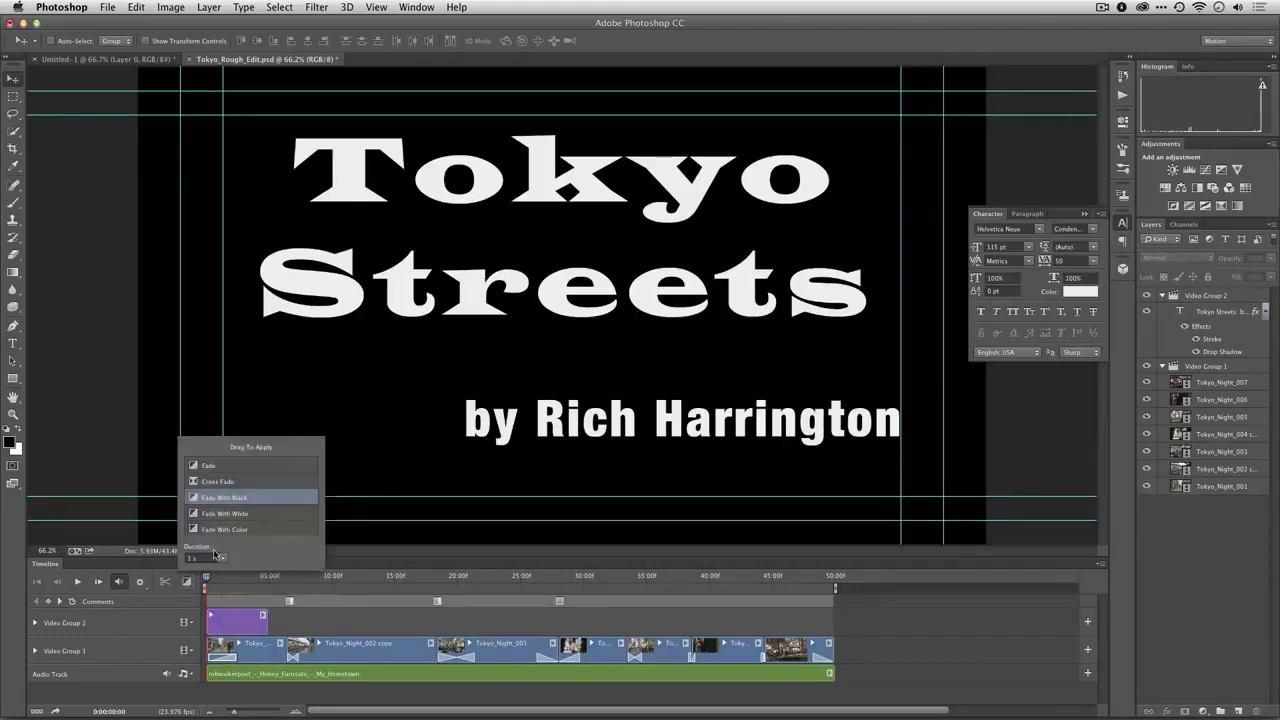
left_click_drag(200, 528, 220, 627)
left_click(216, 632)
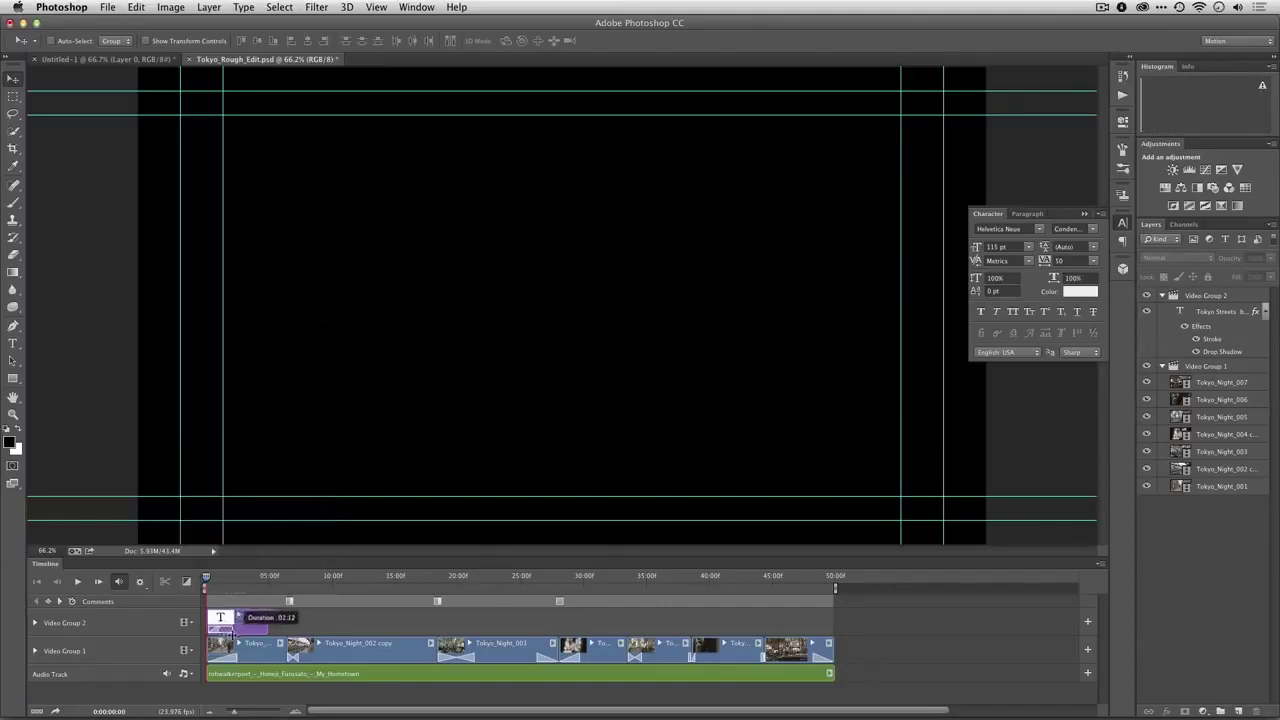
Lengthen the title clip to about six seconds and add a Fade at its end.
left_click_drag(210, 585, 238, 586)
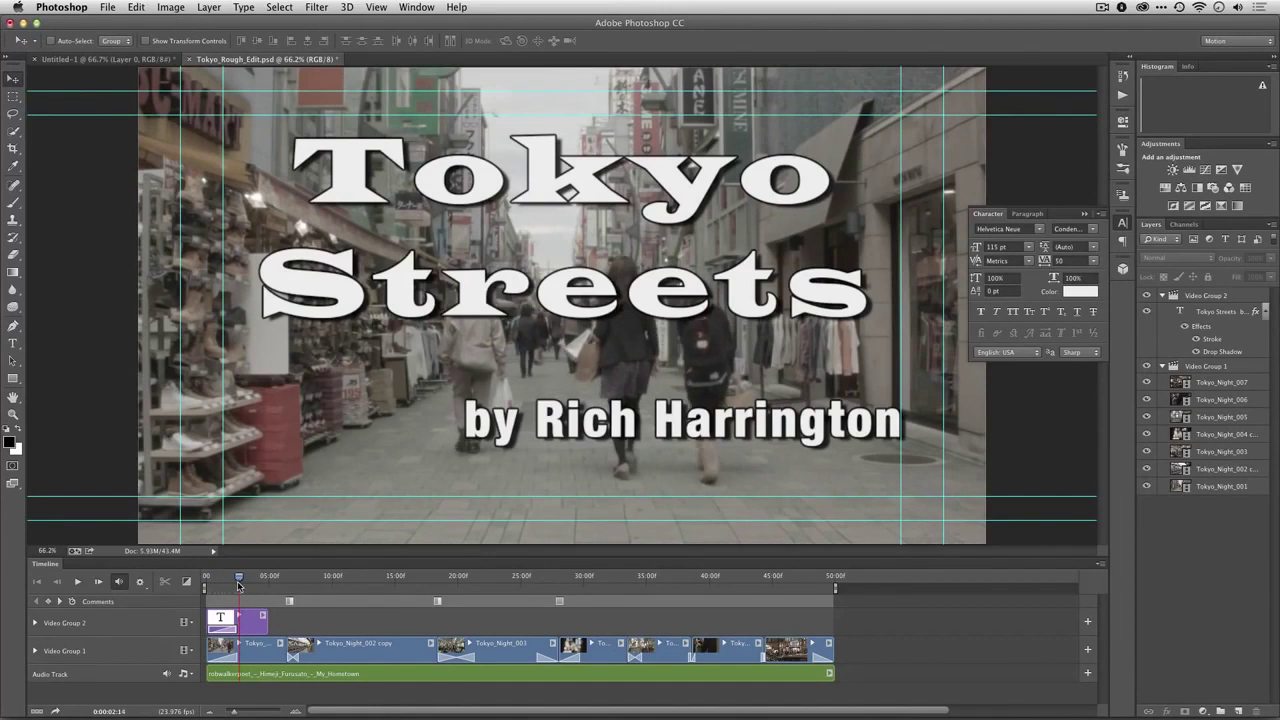
left_click(266, 626)
left_click_drag(268, 626, 306, 625)
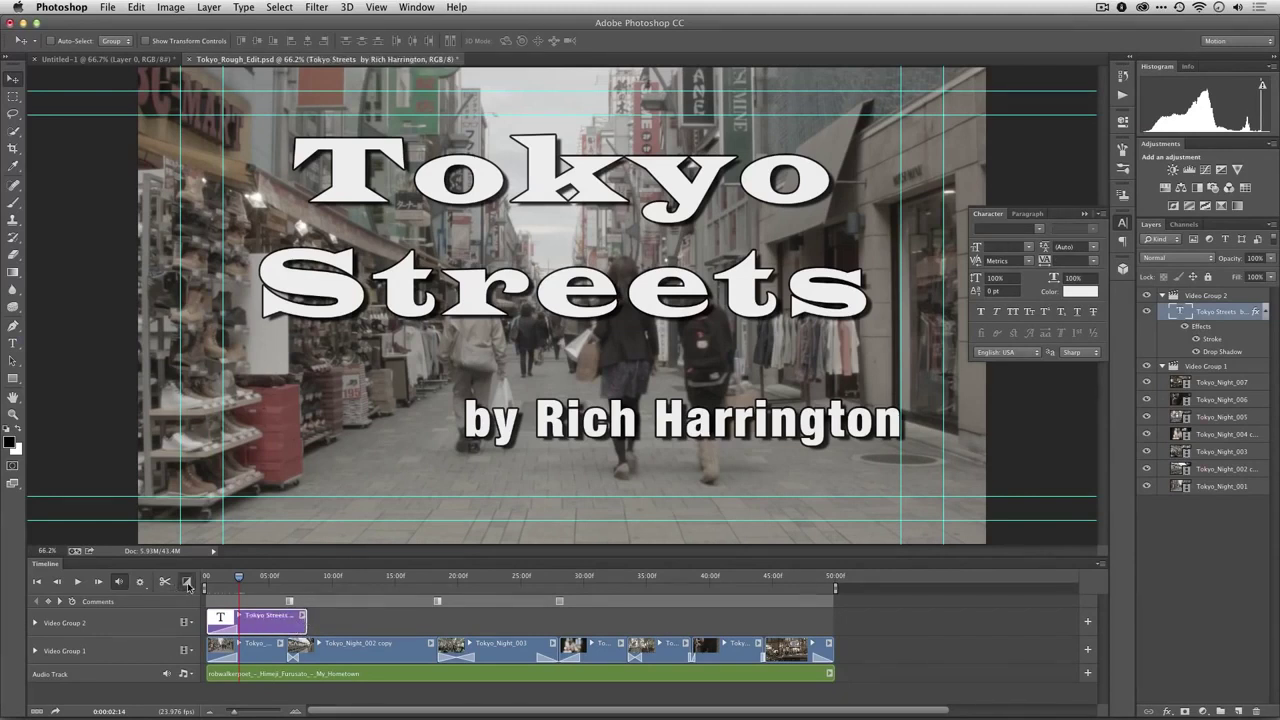
left_click(186, 581)
left_click_drag(229, 466, 297, 627)
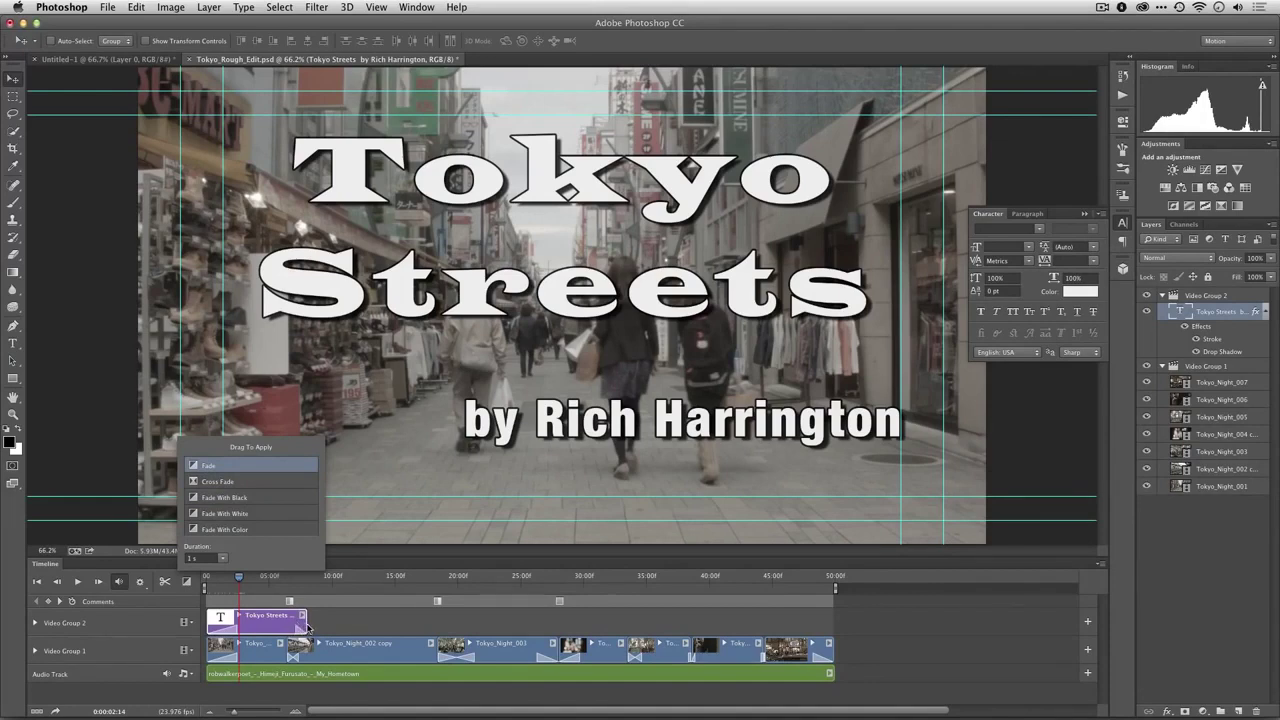
left_click_drag(306, 625, 298, 623)
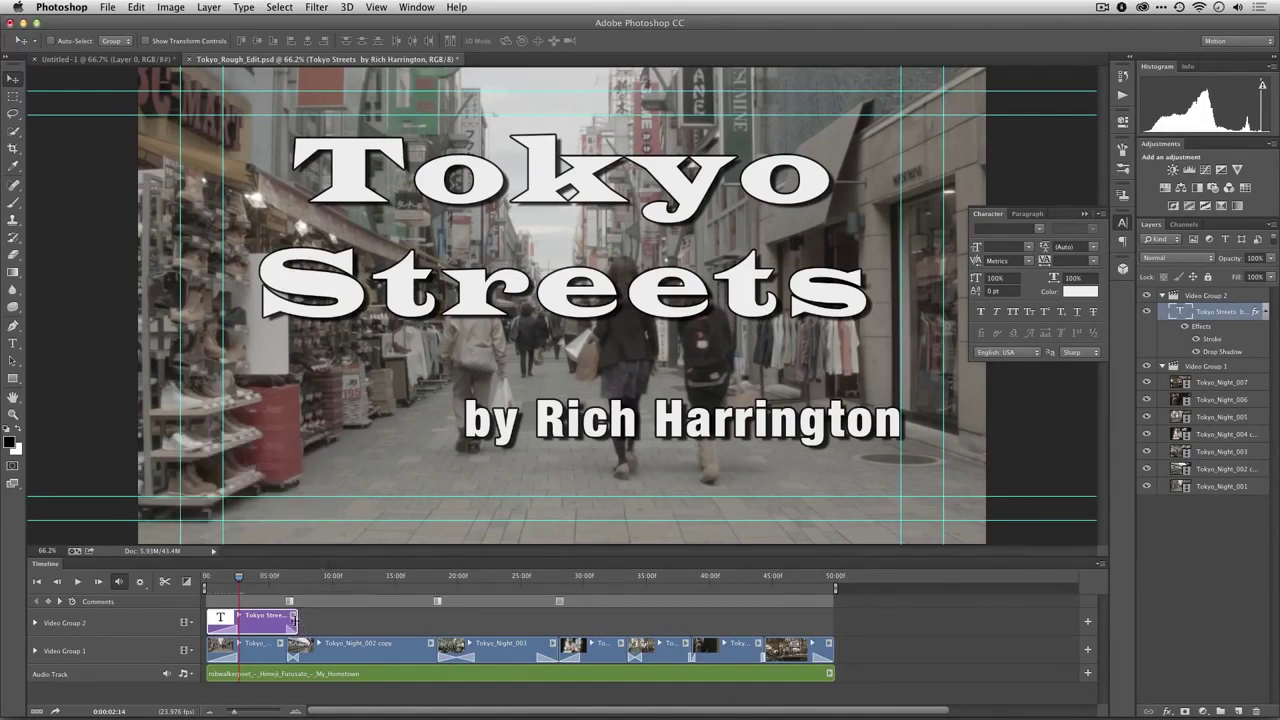
Play the sequence from the start through the title fade, stop, and save the project.
left_click_drag(237, 580, 186, 580)
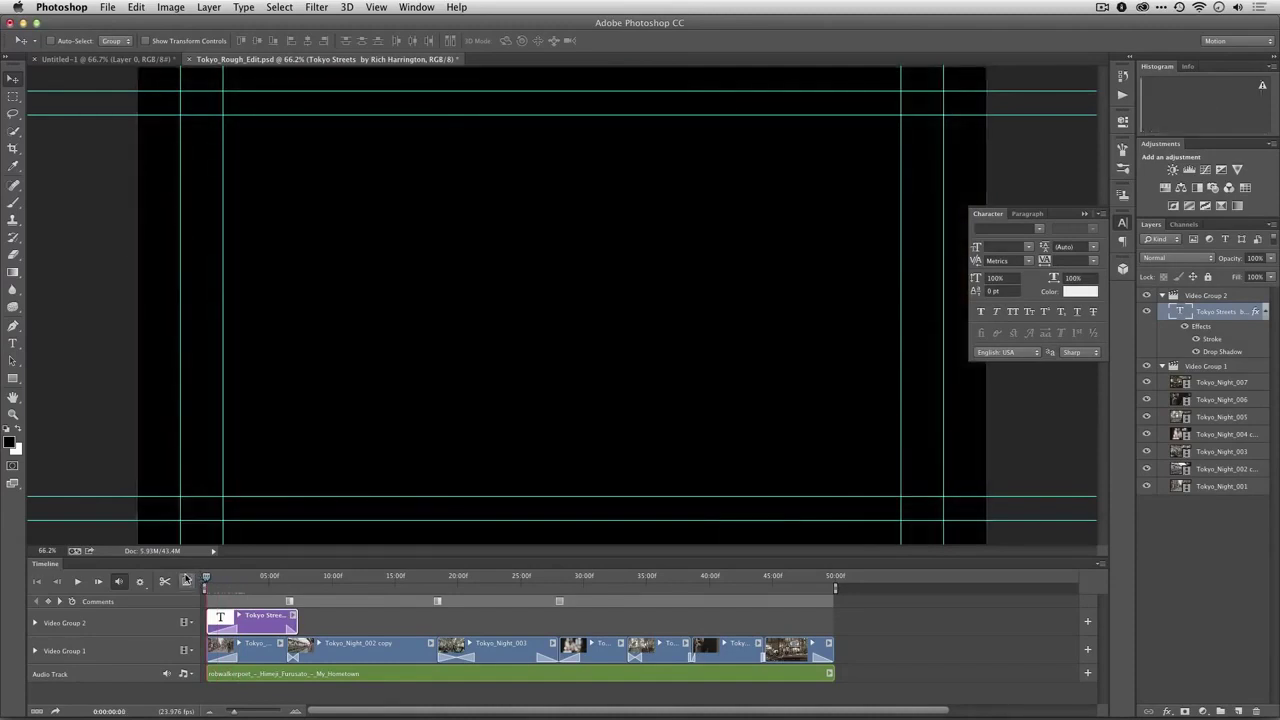
key("space")
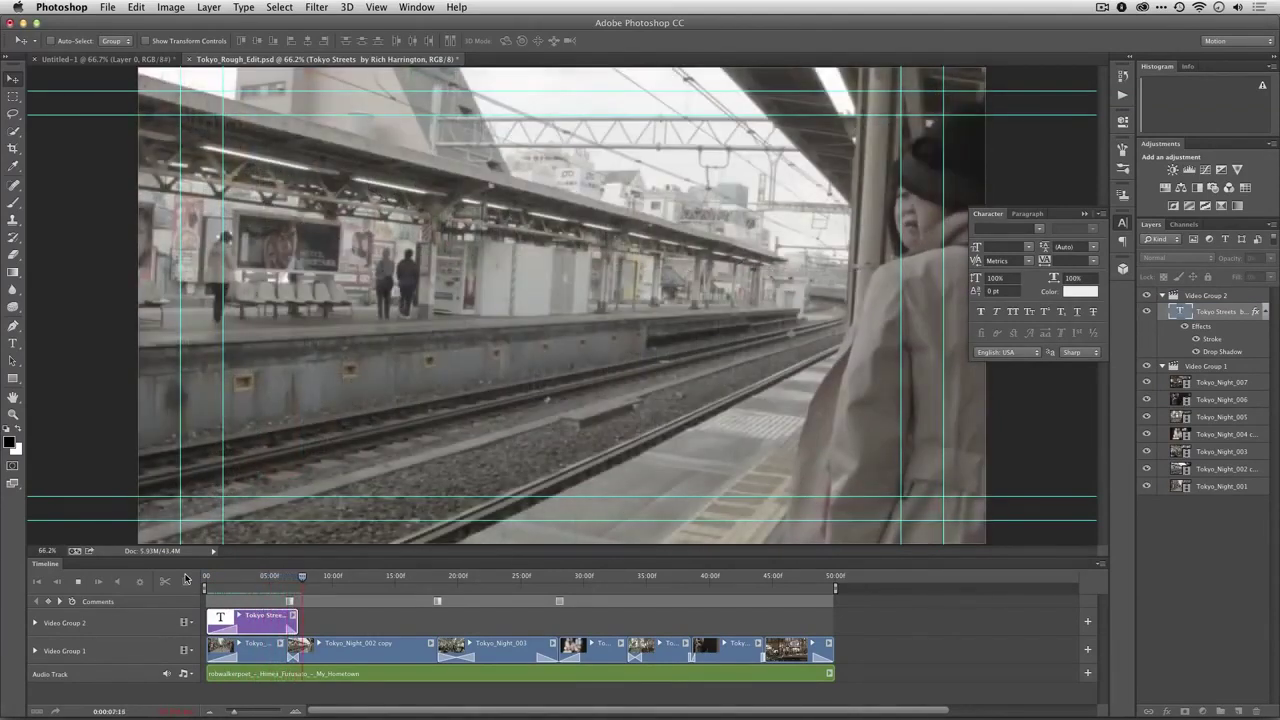
key("space")
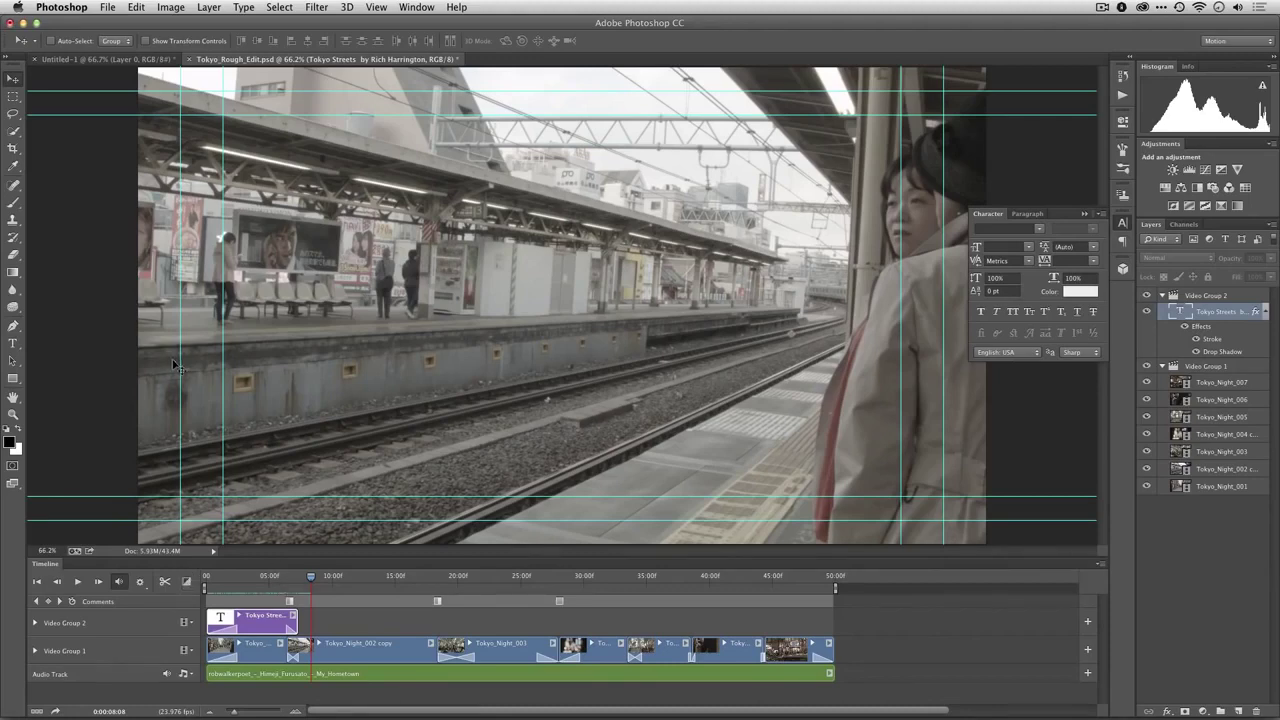
left_click(105, 9)
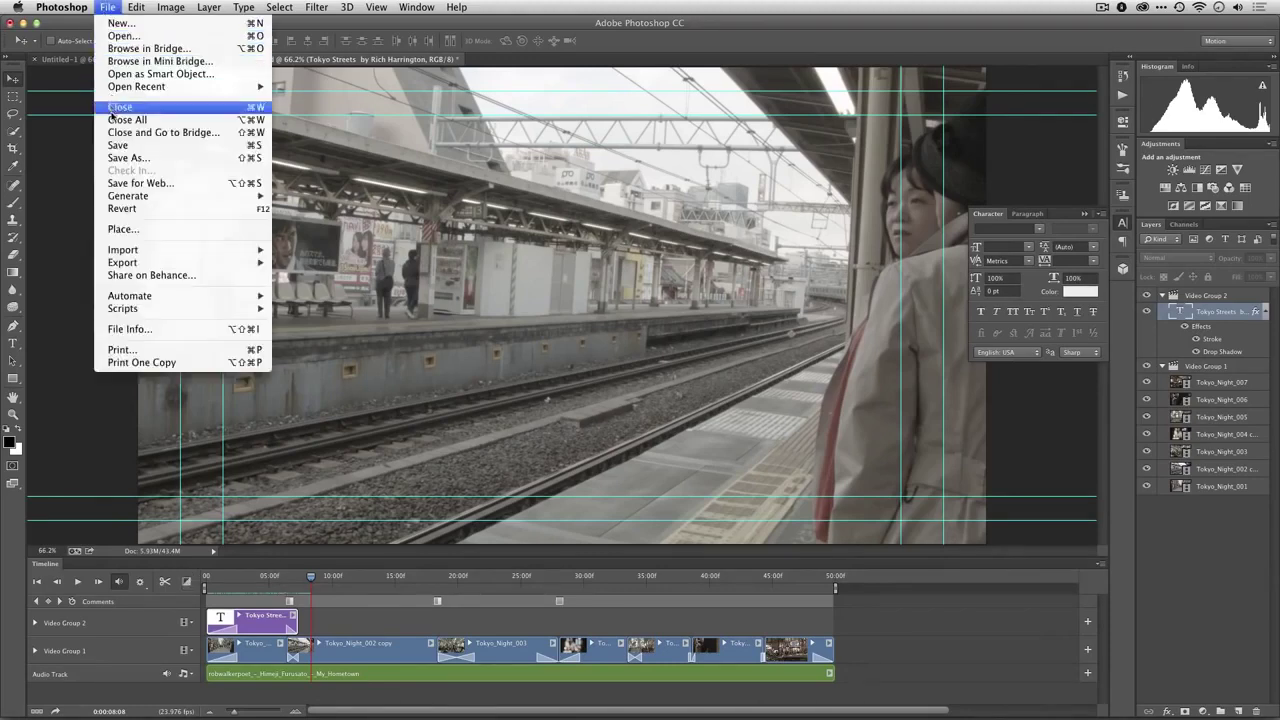
left_click(113, 146)
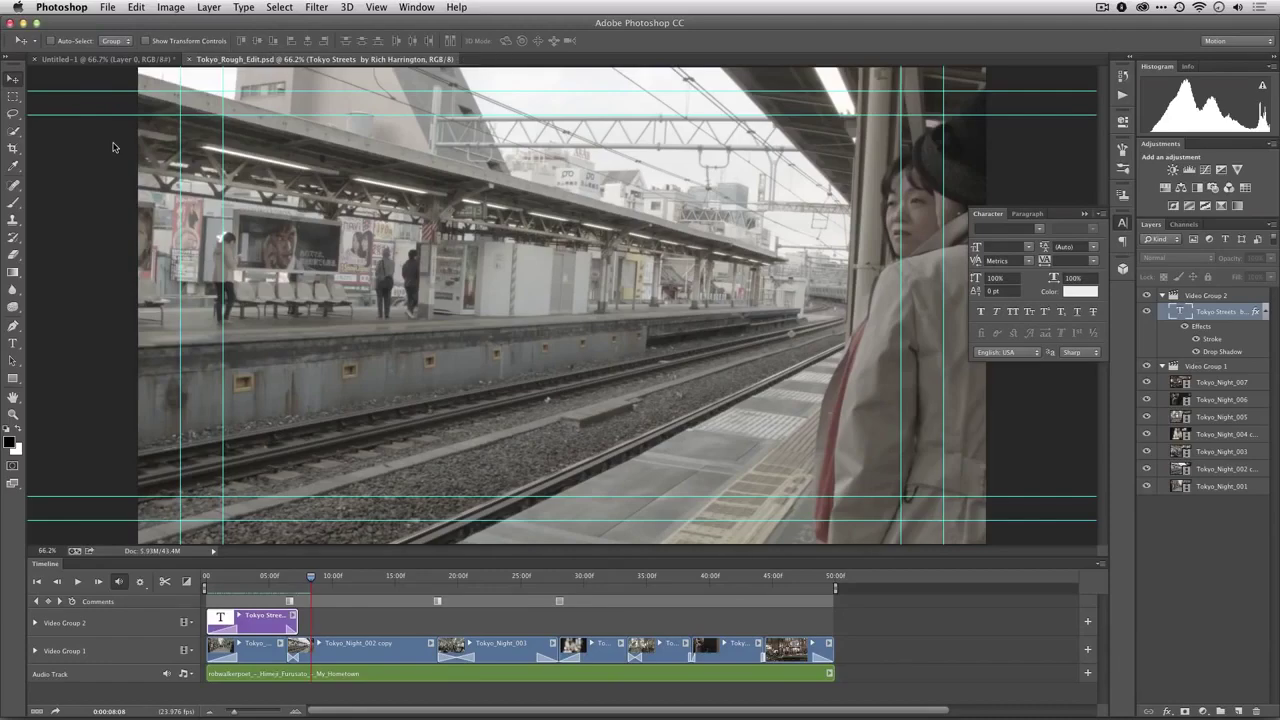